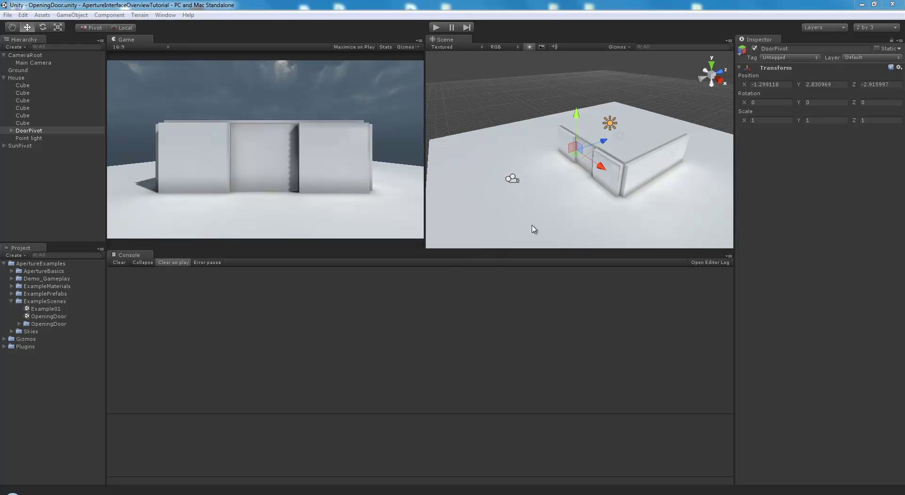
Try swinging the house door open by rotating DoorPivot about 75° around Y, and view the interior.
{"action": "middle_click_drag", "start_coordinate": [580, 178], "coordinate": [559, 187]}
{"action": "left_click_drag", "start_coordinate": [559, 187], "coordinate": [473, 177], "text": "alt"}
{"action": "key", "text": "e"}
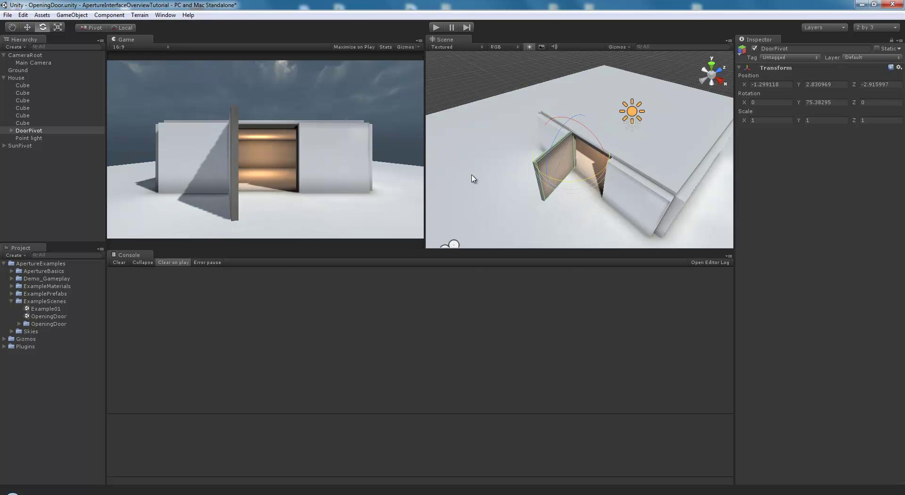
{"action": "right_click_drag", "start_coordinate": [589, 211], "coordinate": [665, 180], "text": "alt"}
{"action": "left_click_drag", "start_coordinate": [665, 180], "coordinate": [592, 169], "text": "alt"}
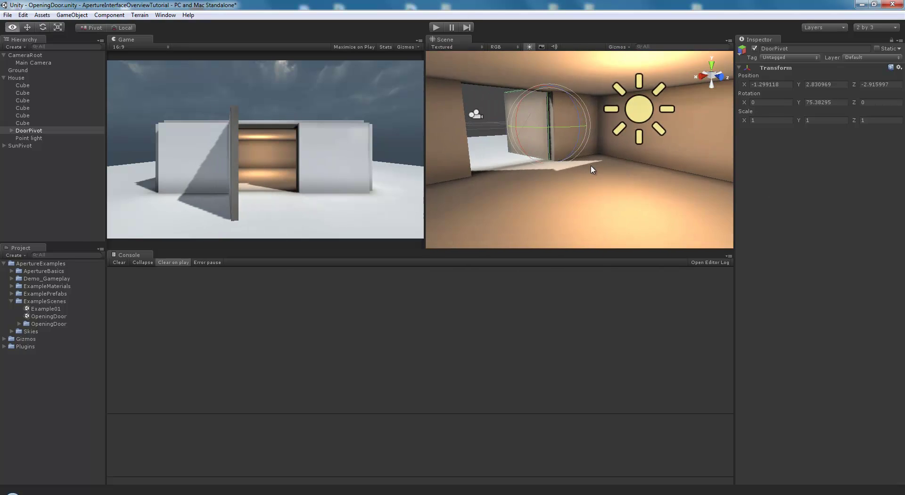
{"action": "right_click_drag", "start_coordinate": [592, 170], "coordinate": [529, 156], "text": "alt"}
{"action": "left_click_drag", "start_coordinate": [529, 156], "coordinate": [489, 112], "text": "alt"}
Undo the door rotation and clear the object selection.
{"action": "key", "text": "ctrl+z"}
{"action": "left_click", "coordinate": [526, 170]}
{"action": "key", "text": "w"}
{"action": "key", "text": "ctrl+z"}
{"action": "left_click", "coordinate": [488, 112]}
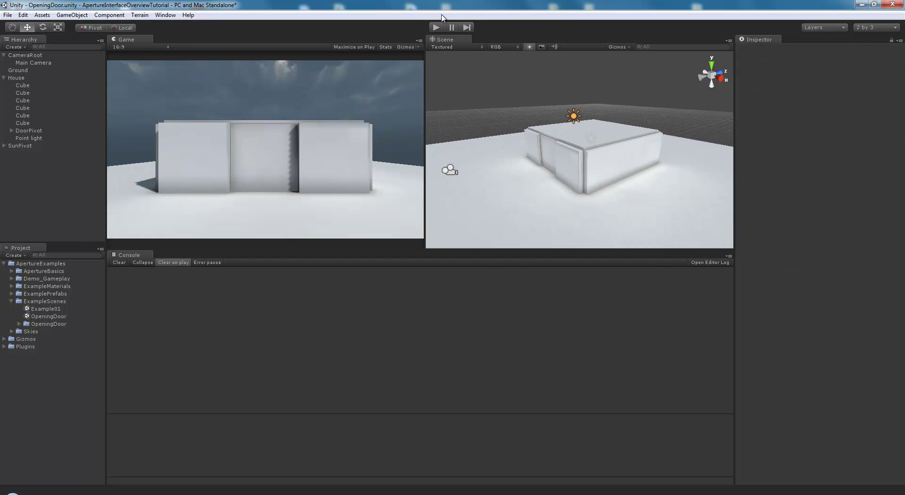
Open the Aperture Cutscene Editor and add a cutscene to the scene automatically.
{"action": "left_click", "coordinate": [170, 17]}
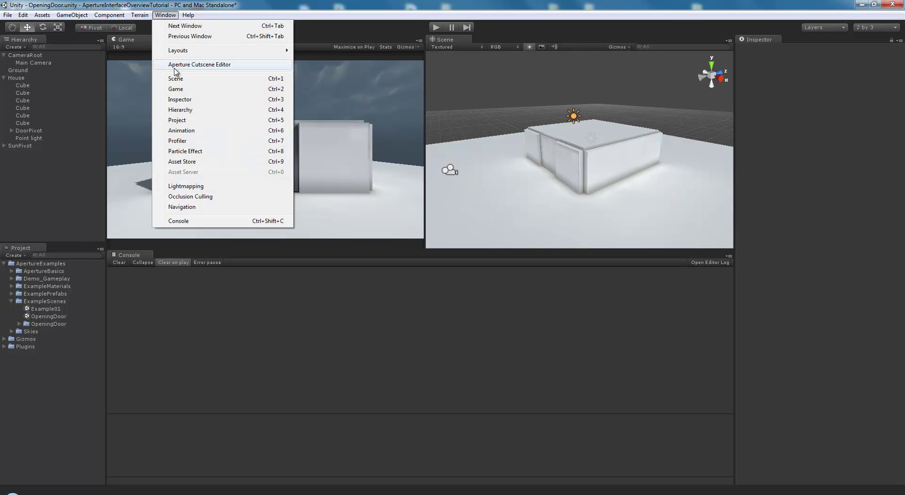
{"action": "left_click", "coordinate": [240, 66]}
{"action": "left_click_drag", "start_coordinate": [400, 267], "coordinate": [408, 267]}
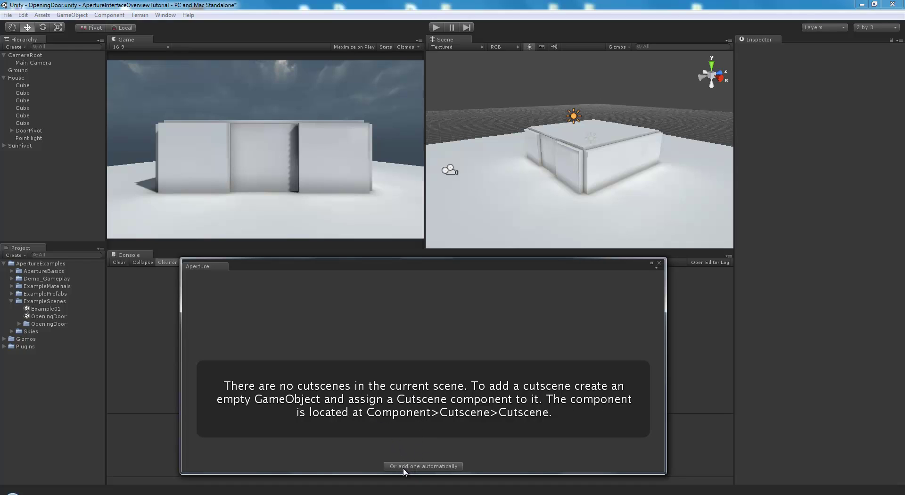
{"action": "left_click", "coordinate": [428, 468]}
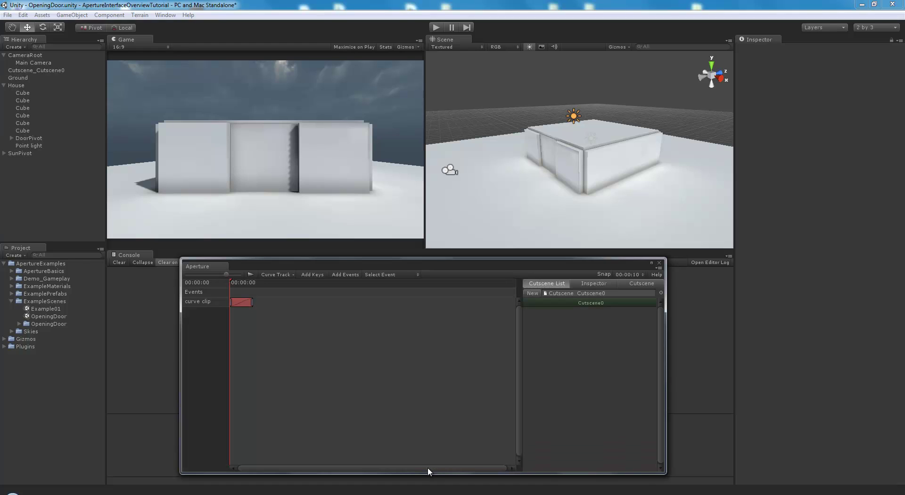
Examine the new cutscene's game object component and its entry in the cutscene list.
{"action": "left_click", "coordinate": [36, 70]}
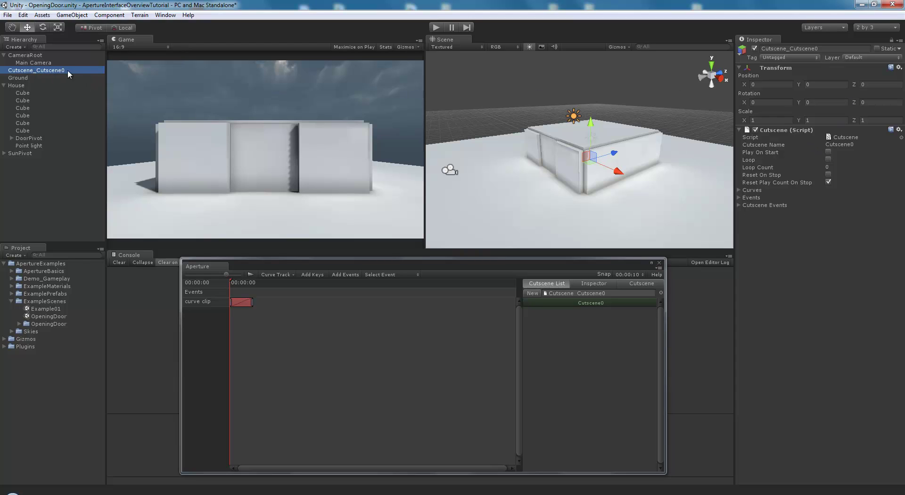
{"action": "left_click", "coordinate": [564, 307]}
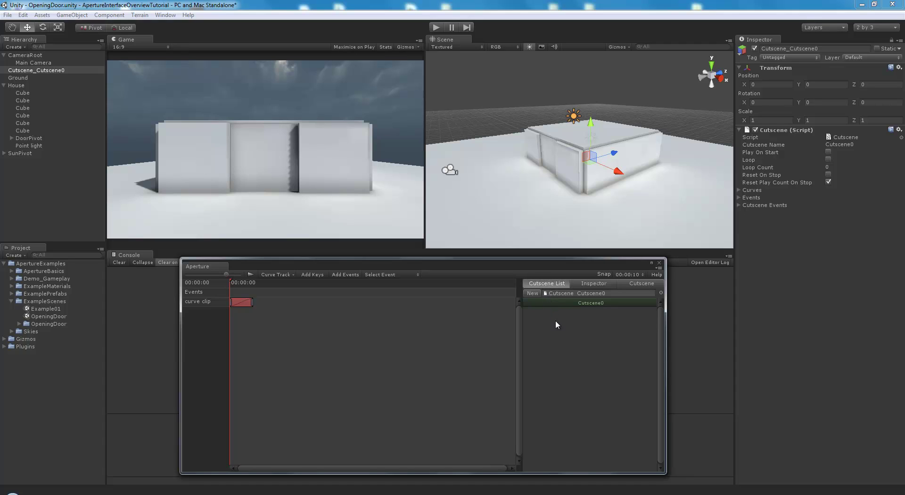
{"action": "left_click", "coordinate": [557, 285]}
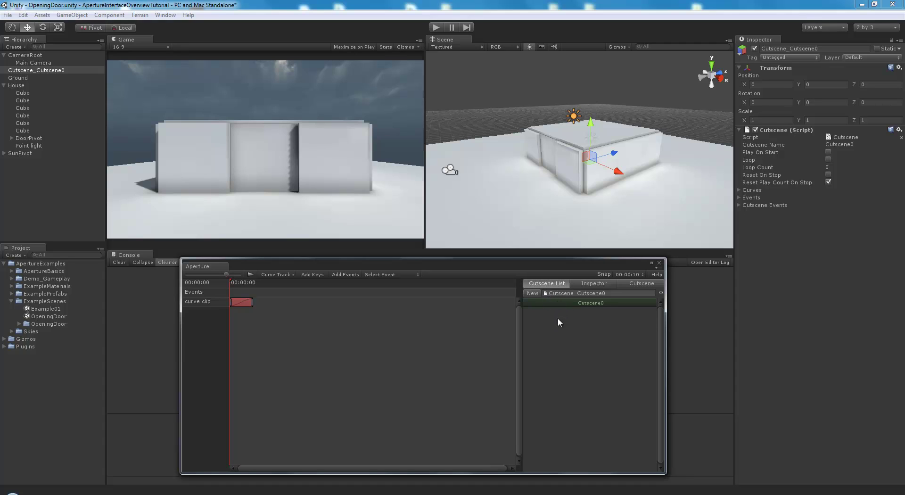
Add three more cutscenes to the scene and switch to another one in the cutscene list.
{"action": "left_click", "coordinate": [532, 293]}
{"action": "left_click", "coordinate": [533, 294]}
{"action": "left_click", "coordinate": [534, 293]}
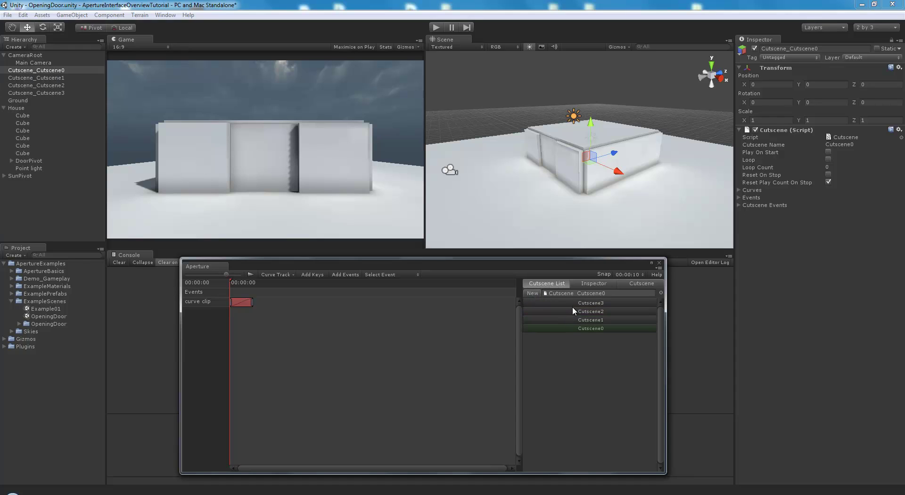
{"action": "left_click", "coordinate": [585, 320]}
Delete the three extra game objects, Cutscene_Cutscene1 through Cutscene_Cutscene3.
{"action": "left_click", "coordinate": [60, 79]}
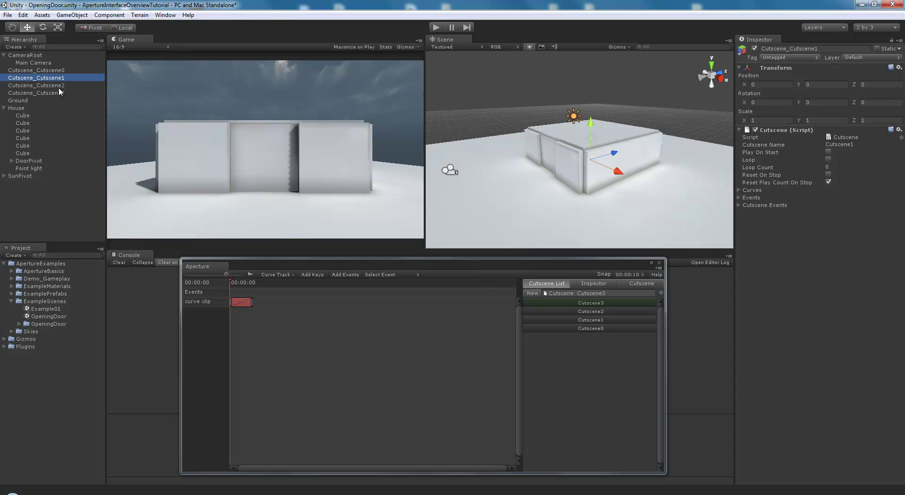
{"action": "left_click", "coordinate": [60, 92], "text": "shift"}
{"action": "key", "text": "Delete"}
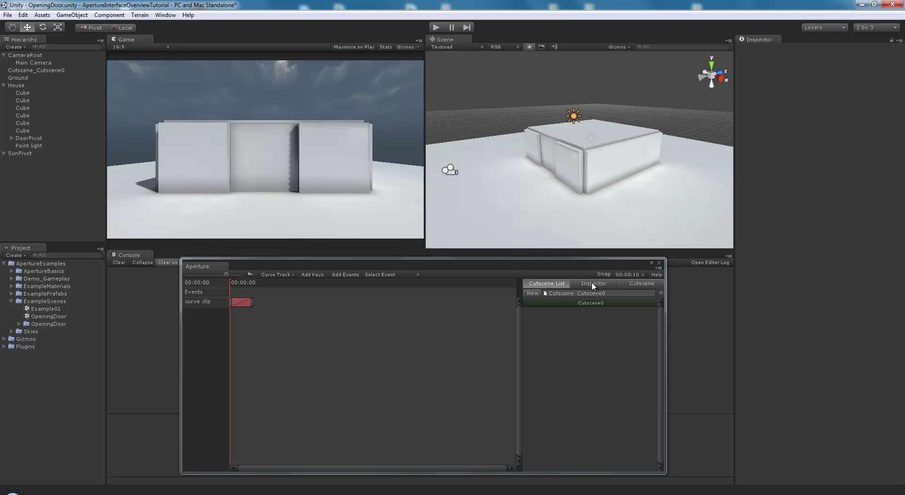
Rename the remaining cutscene to SimpleCutsceneForTutorial and enable Play On Start.
{"action": "left_click", "coordinate": [637, 284]}
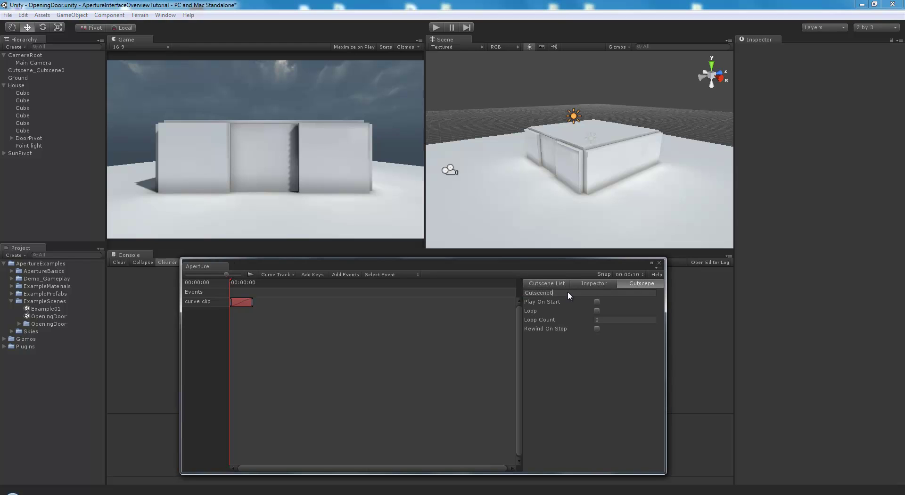
{"action": "left_click", "coordinate": [583, 292]}
{"action": "type", "text": "SimpleCutsceneForTutorial"}
{"action": "left_click_drag", "start_coordinate": [585, 267], "coordinate": [595, 266]}
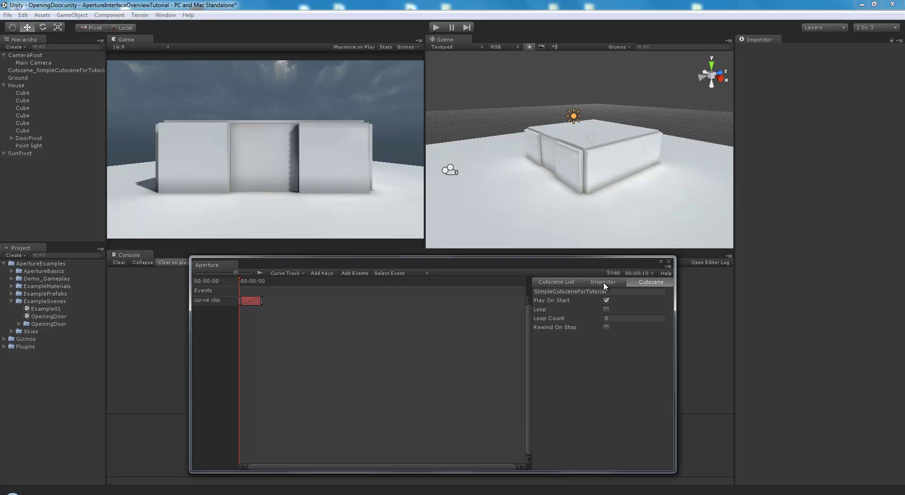
Select the curve clip on the timeline and show its properties in the cutscene editor.
{"action": "left_click", "coordinate": [565, 283]}
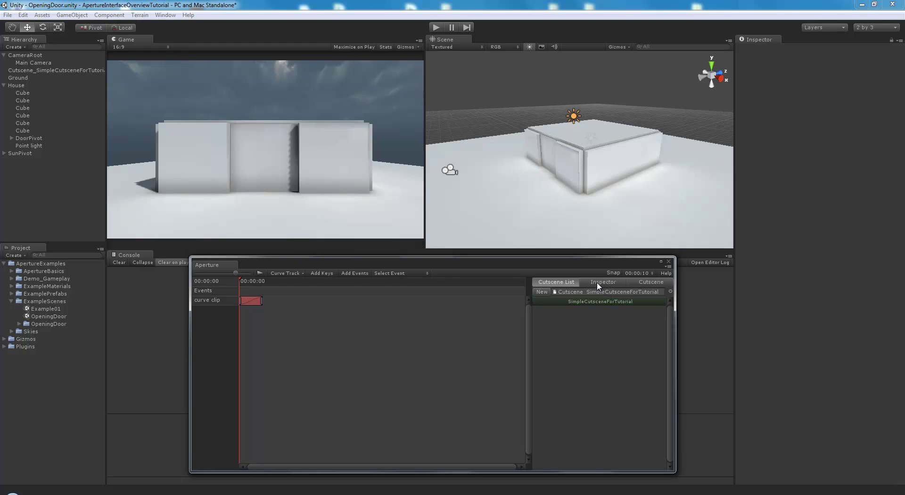
{"action": "left_click_drag", "start_coordinate": [593, 262], "coordinate": [604, 262]}
{"action": "left_click", "coordinate": [613, 283]}
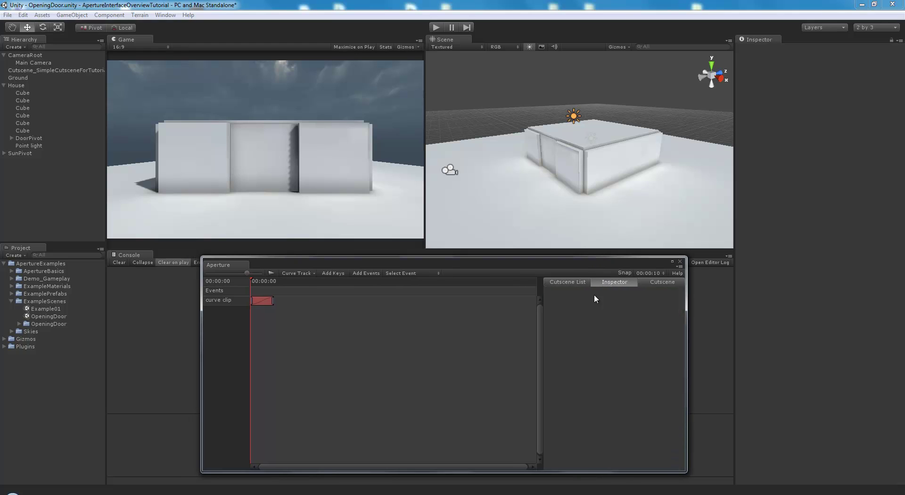
{"action": "left_click", "coordinate": [263, 302]}
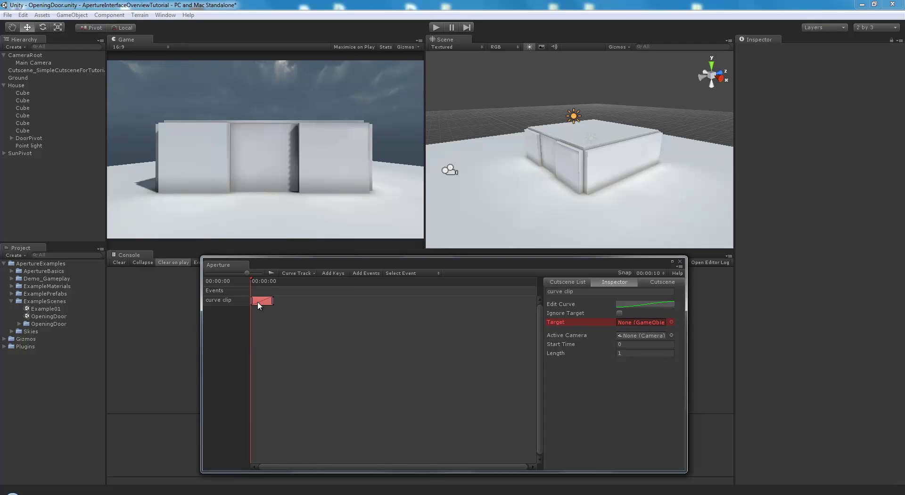
{"action": "mouse_move", "coordinate": [538, 263]}
{"action": "left_mouse_down"}
{"action": "mouse_move", "coordinate": [546, 266]}
{"action": "mouse_move", "coordinate": [540, 273]}
{"action": "left_mouse_up"}
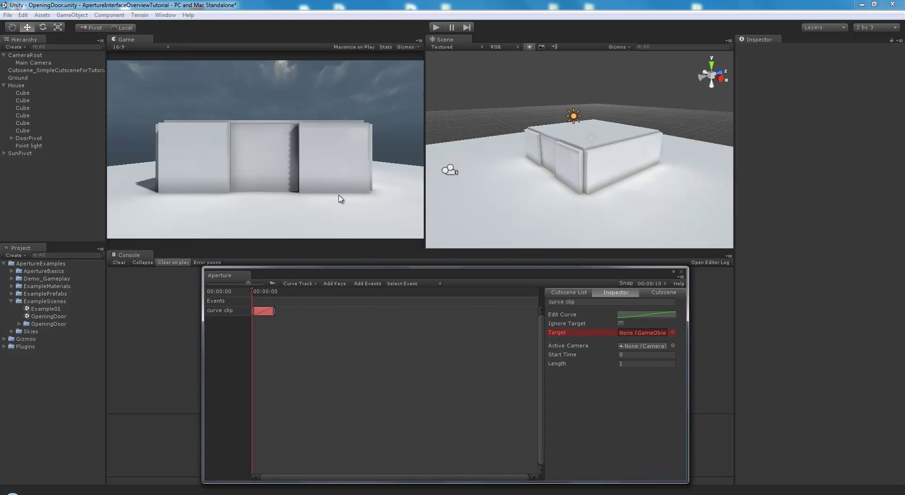
Assign the Main Camera as the target of the curve clip.
{"action": "key", "text": "alt"}
{"action": "left_click_drag", "start_coordinate": [501, 184], "coordinate": [532, 168], "text": "alt"}
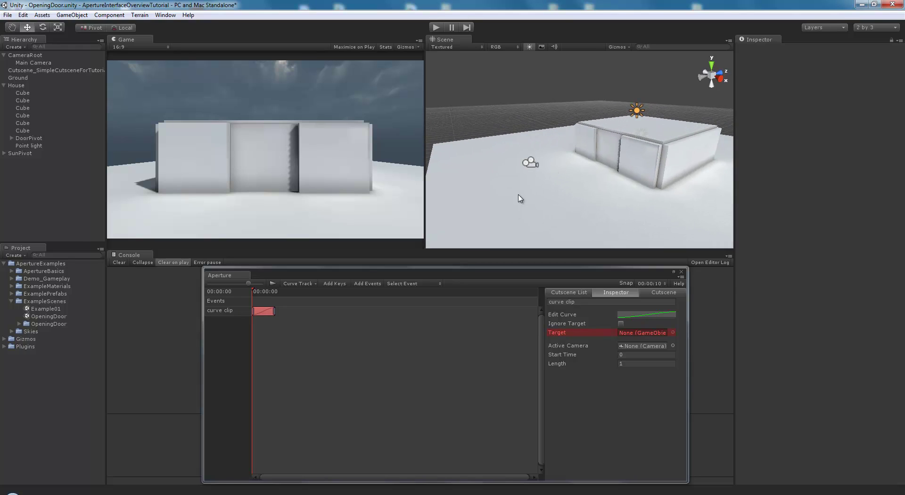
{"action": "left_click", "coordinate": [531, 162]}
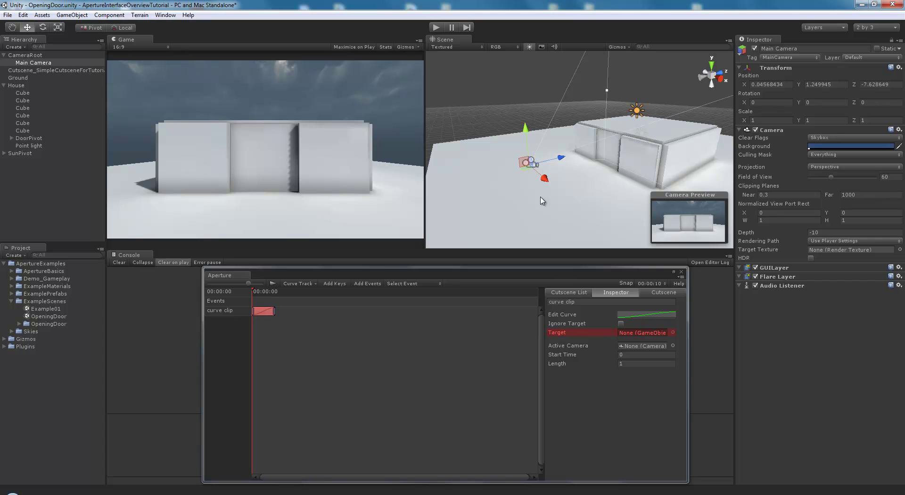
{"action": "left_click", "coordinate": [260, 312]}
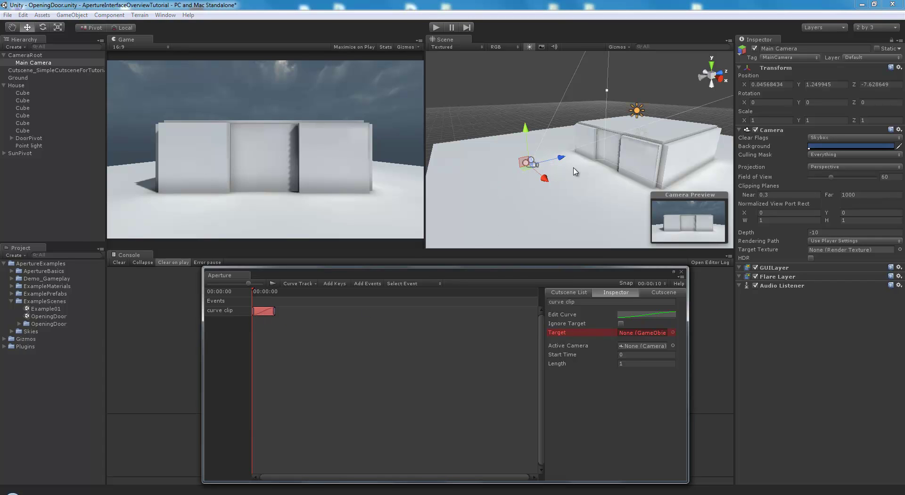
{"action": "left_click_drag", "start_coordinate": [629, 161], "coordinate": [568, 171], "text": "alt"}
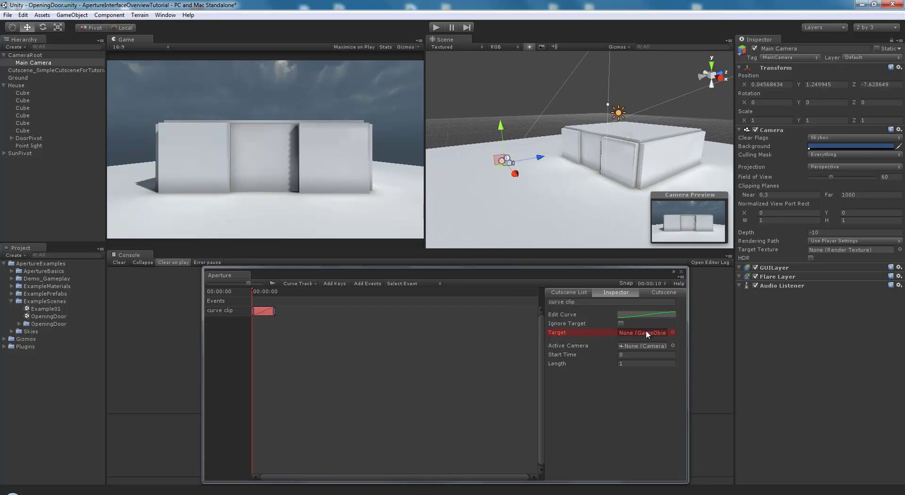
{"action": "left_click_drag", "start_coordinate": [32, 63], "coordinate": [635, 336]}
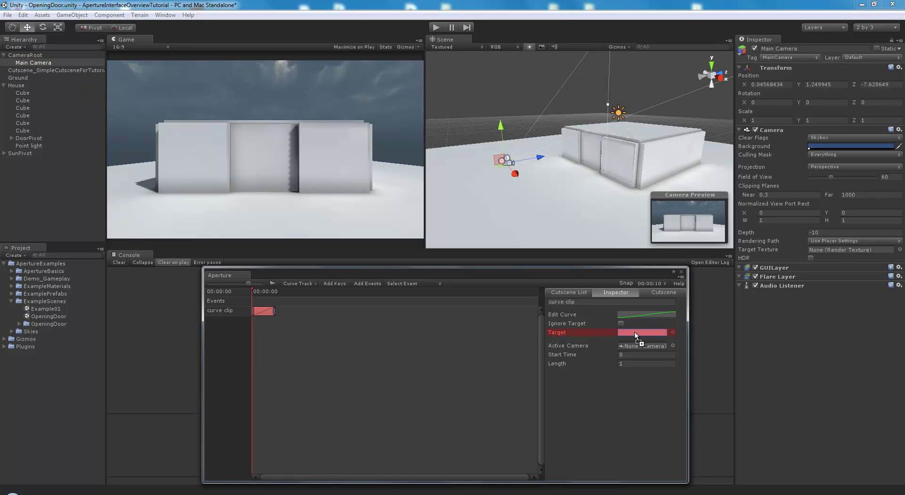
{"action": "left_click_drag", "start_coordinate": [635, 336], "coordinate": [647, 337]}
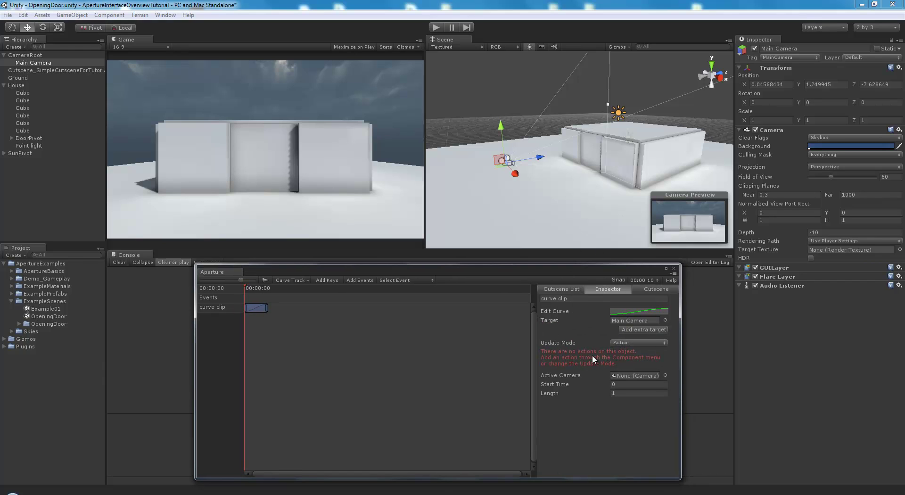
Set the curve clip's update mode to Direct Var Access and its update variable to Camera.fov.
{"action": "left_click", "coordinate": [619, 343]}
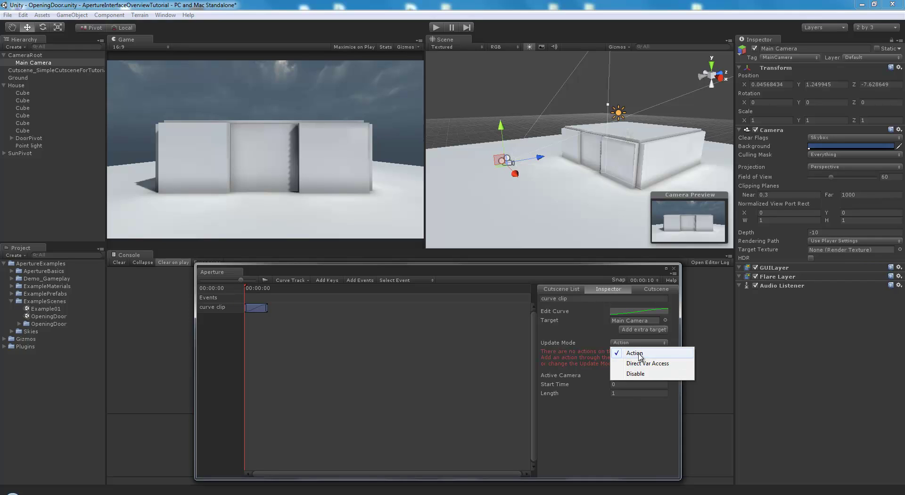
{"action": "left_click", "coordinate": [618, 352]}
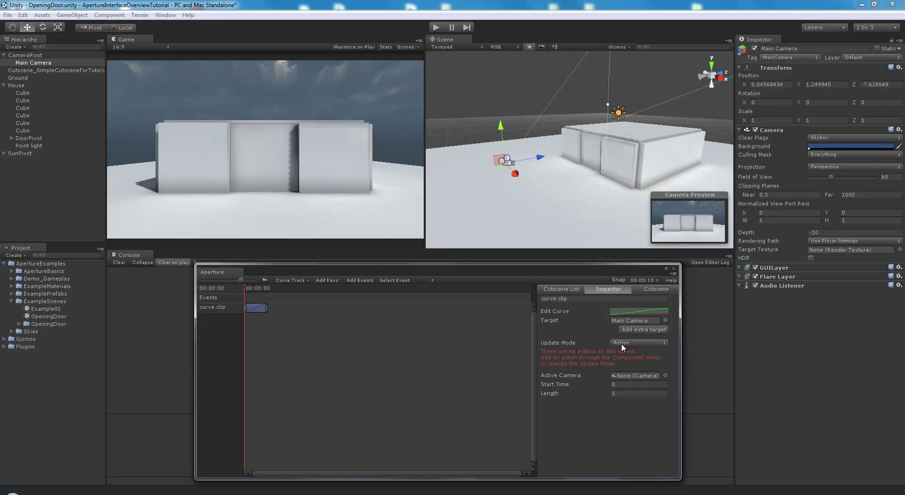
{"action": "left_click", "coordinate": [624, 342]}
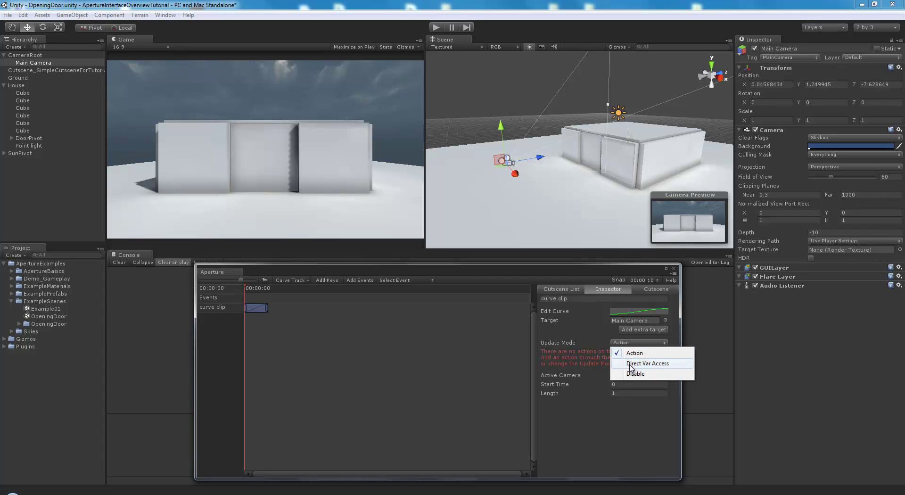
{"action": "left_click", "coordinate": [630, 364]}
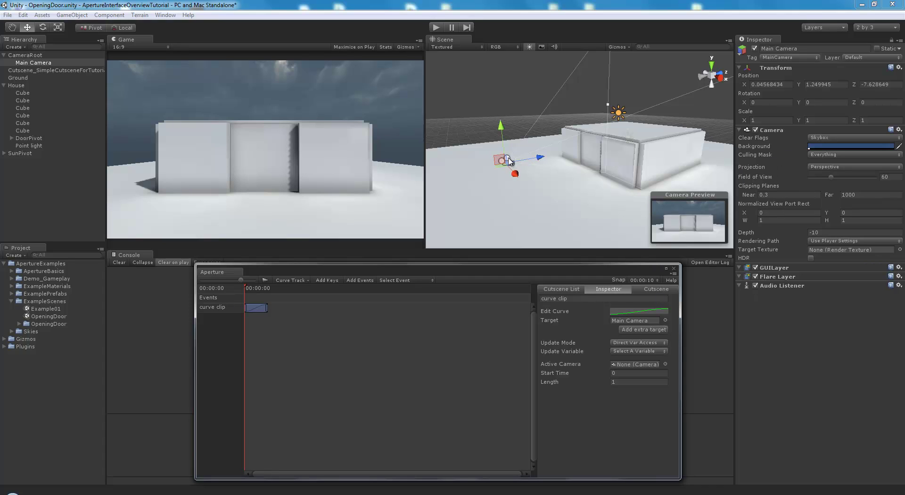
{"action": "left_click", "coordinate": [641, 352]}
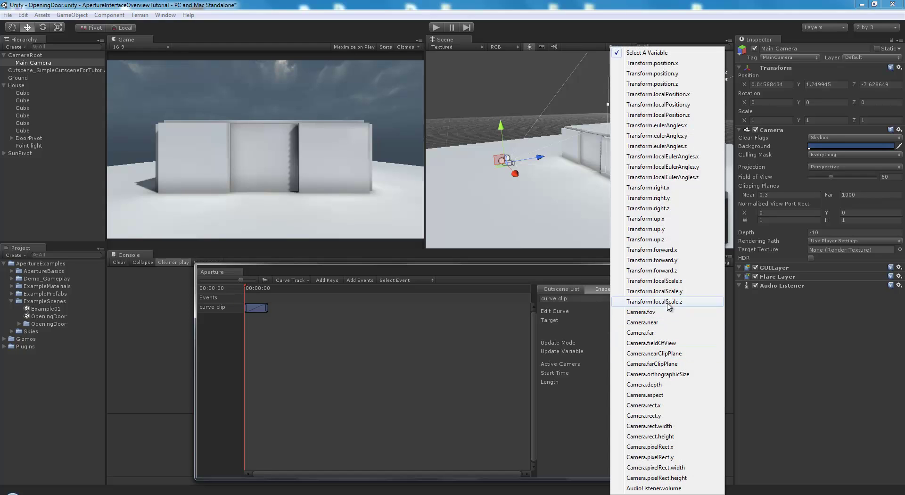
{"action": "left_click", "coordinate": [654, 312]}
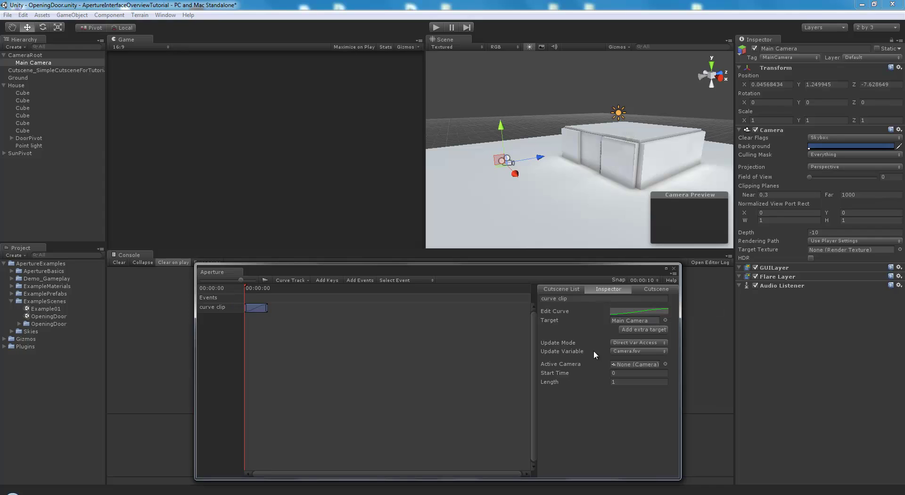
Set the value of the clip's end key to 100 and preview the cutscene at 00:00:50.
{"action": "mouse_move", "coordinate": [248, 287]}
{"action": "left_mouse_down"}
{"action": "mouse_move", "coordinate": [271, 286]}
{"action": "mouse_move", "coordinate": [256, 287]}
{"action": "left_mouse_up"}
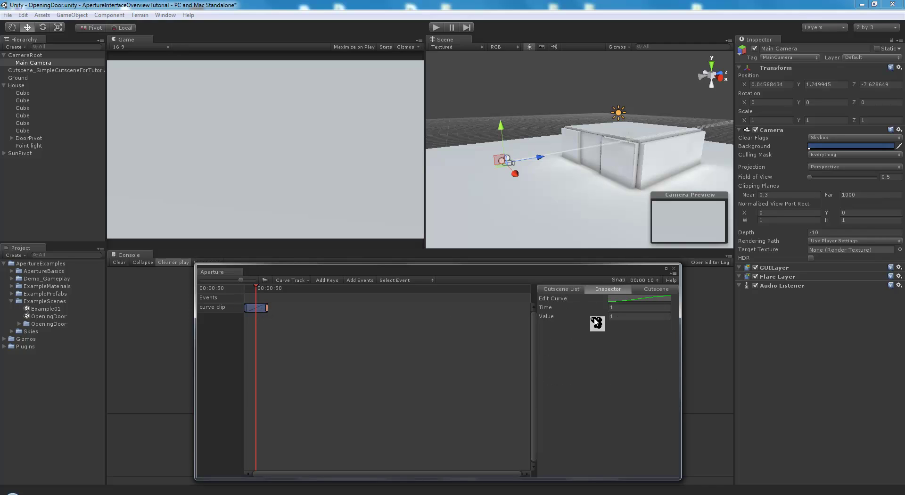
{"action": "left_click_drag", "start_coordinate": [542, 317], "coordinate": [637, 315]}
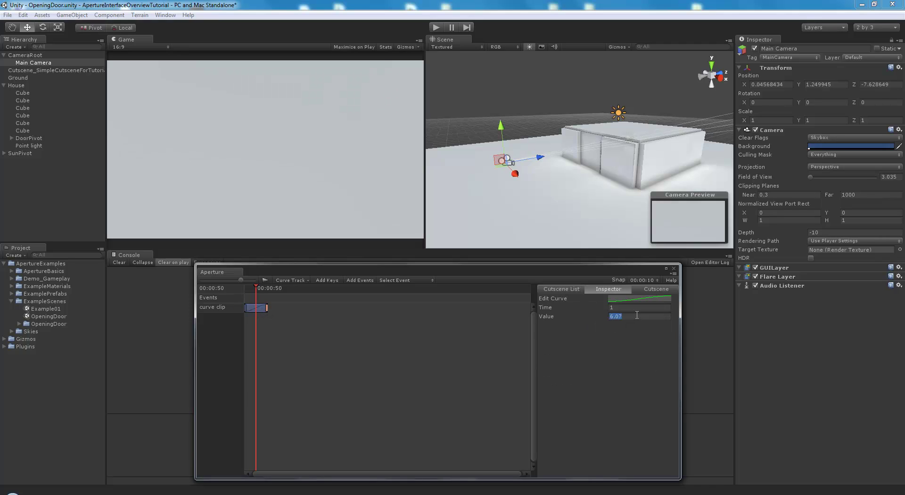
{"action": "mouse_move", "coordinate": [257, 287]}
{"action": "left_mouse_down"}
{"action": "mouse_move", "coordinate": [265, 287]}
{"action": "mouse_move", "coordinate": [256, 287]}
{"action": "left_mouse_up"}
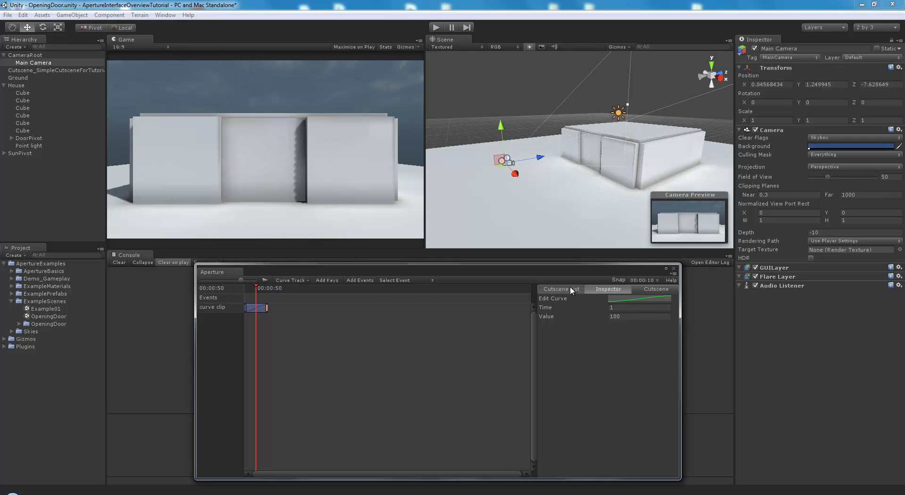
Change the curve clip's update mode to Action.
{"action": "left_click", "coordinate": [260, 309]}
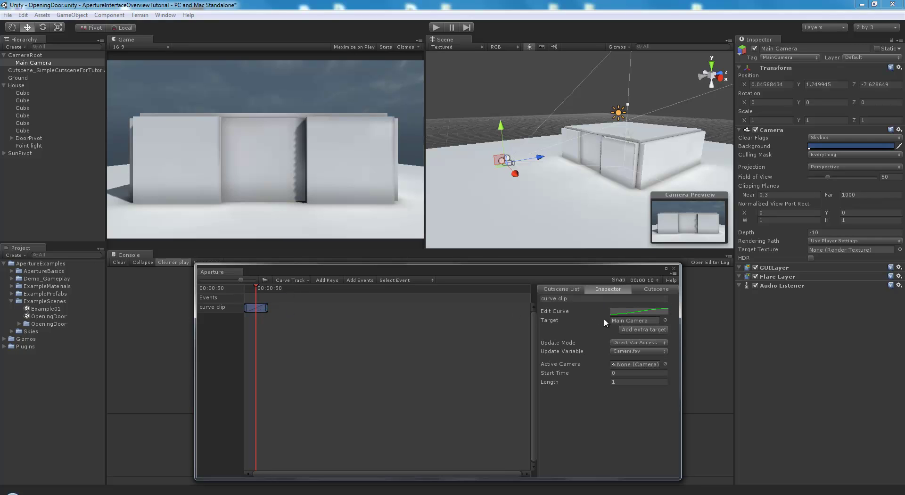
{"action": "left_click", "coordinate": [629, 351]}
{"action": "left_click", "coordinate": [617, 349]}
{"action": "left_click", "coordinate": [637, 342]}
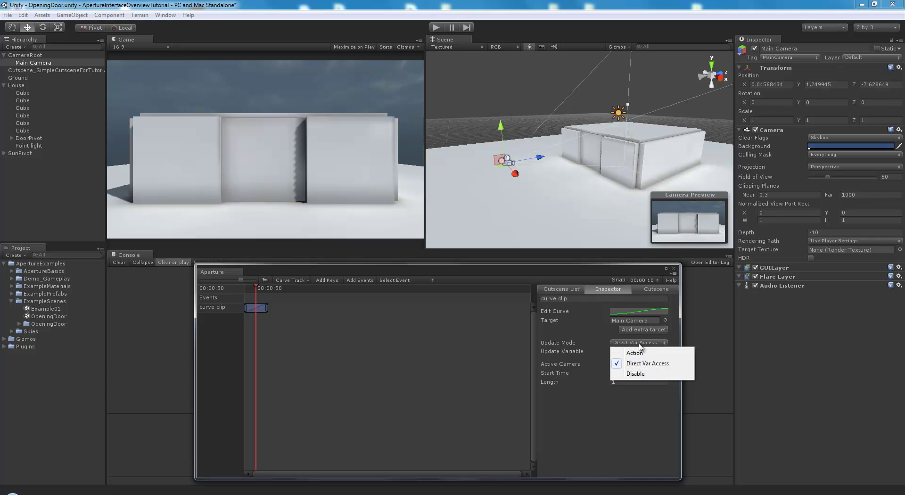
{"action": "left_click", "coordinate": [659, 354]}
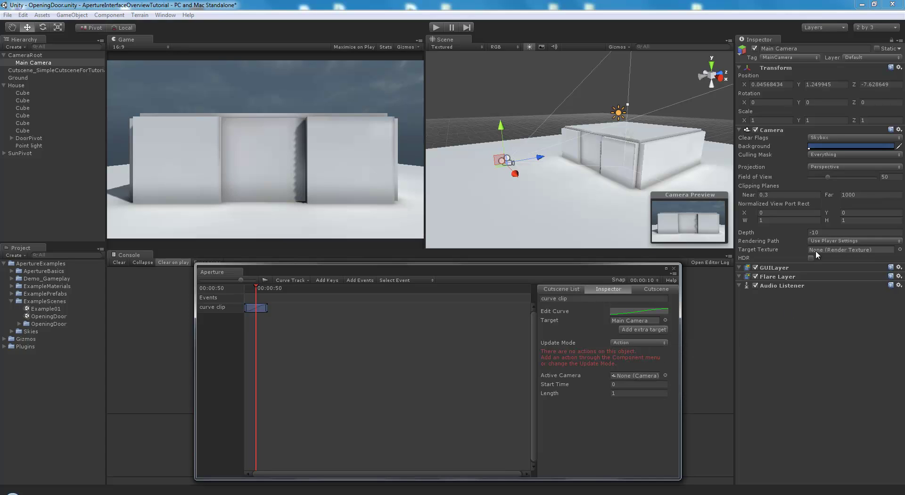
Set the Main Camera's field of view to 60.
{"action": "left_click", "coordinate": [858, 197]}
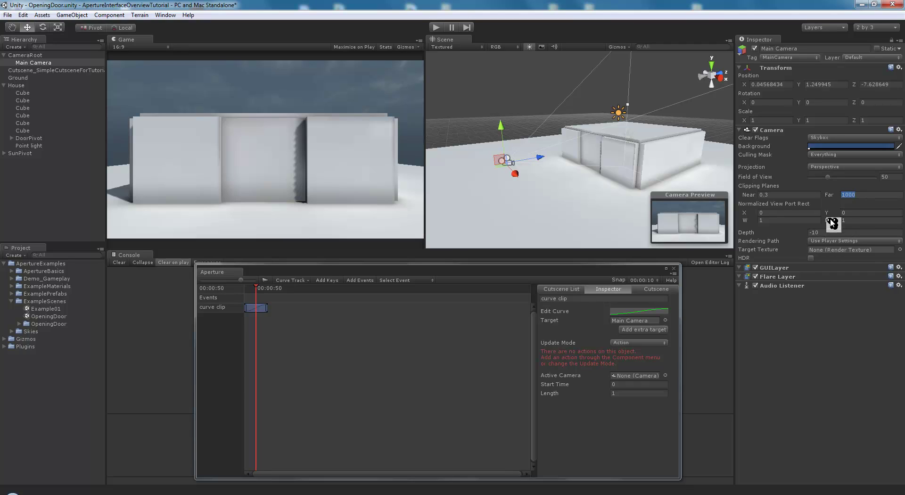
{"action": "left_click", "coordinate": [883, 175]}
{"action": "key", "text": "BackSpace"}
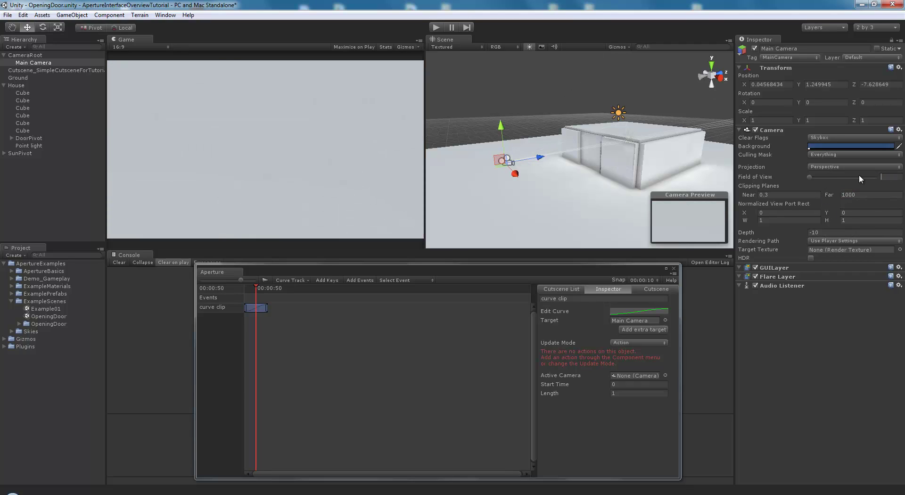
{"action": "type", "text": "60"}
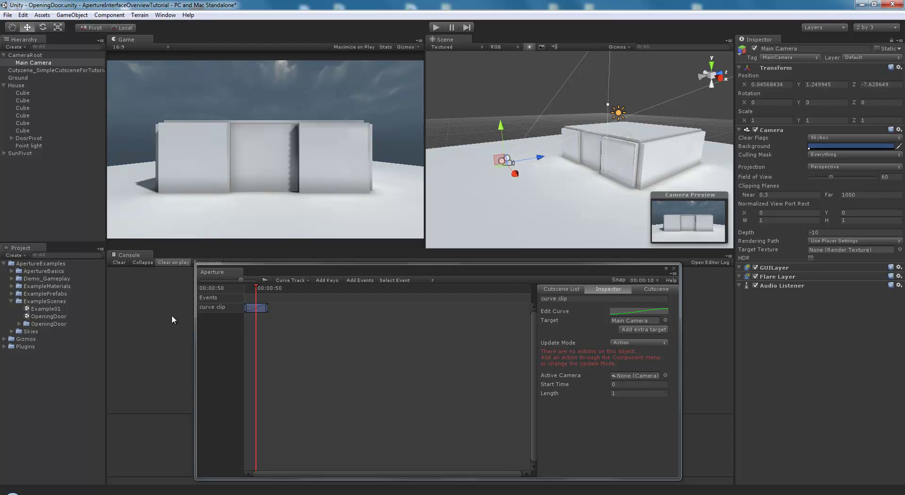
Add the Follow Curve cutscene action component to the Main Camera.
{"action": "left_click_drag", "start_coordinate": [256, 288], "coordinate": [259, 288]}
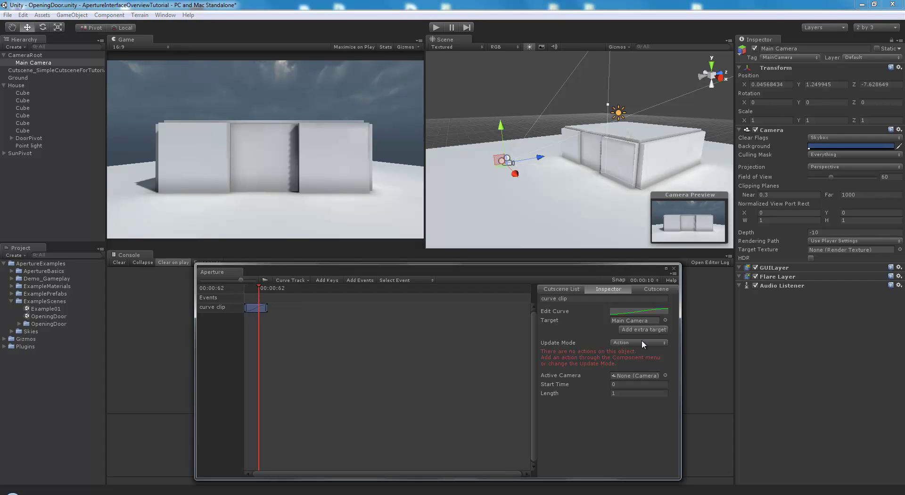
{"action": "left_click_drag", "start_coordinate": [572, 268], "coordinate": [565, 264]}
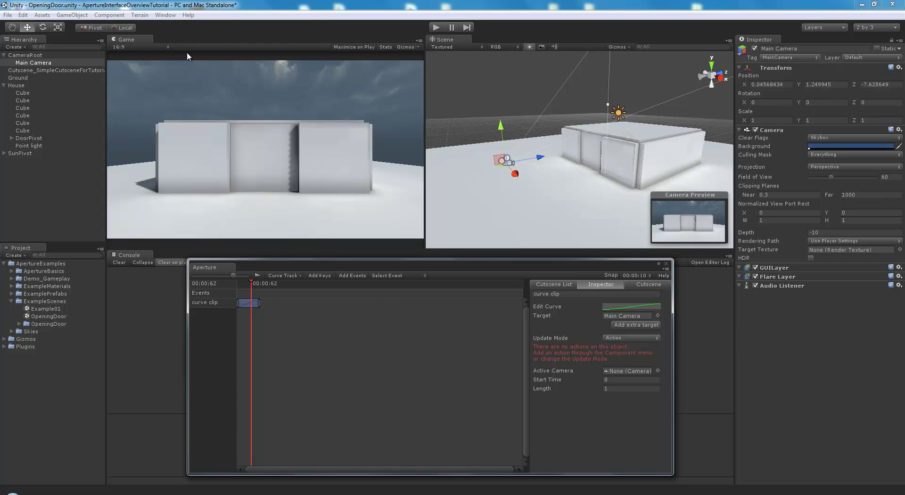
{"action": "left_click", "coordinate": [111, 15]}
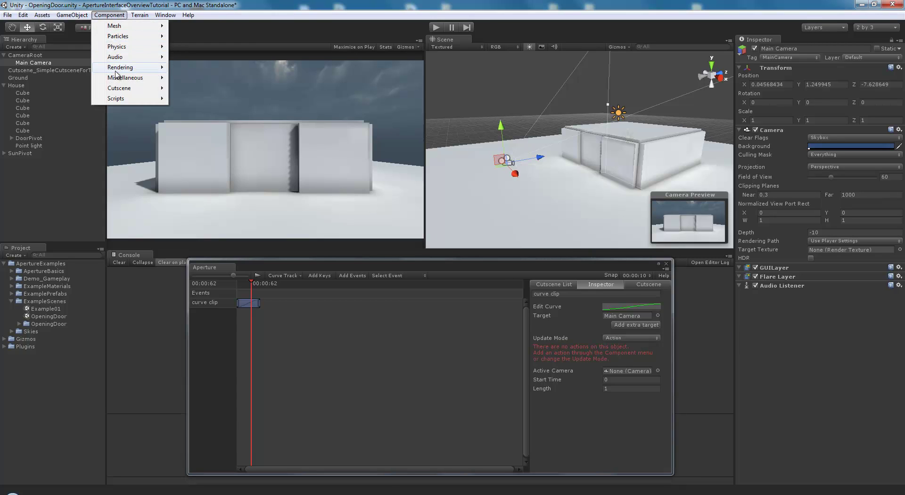
{"action": "mouse_move", "coordinate": [128, 91]}
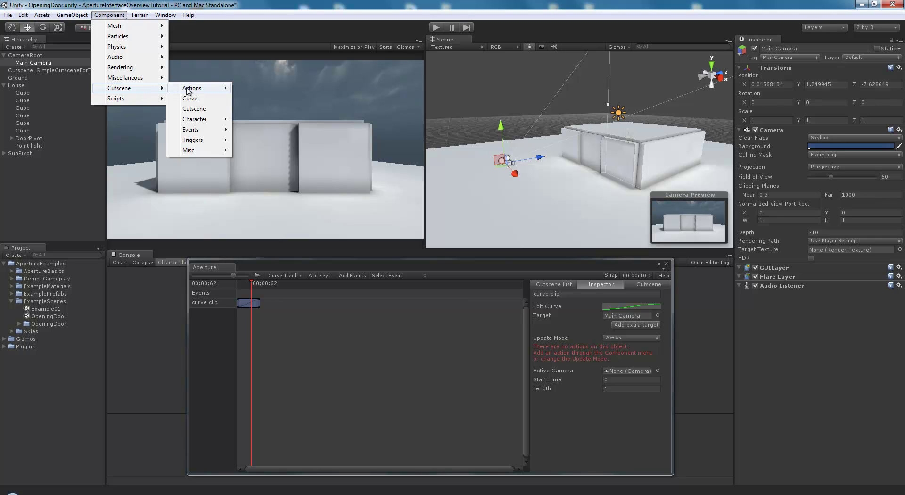
{"action": "mouse_move", "coordinate": [203, 89]}
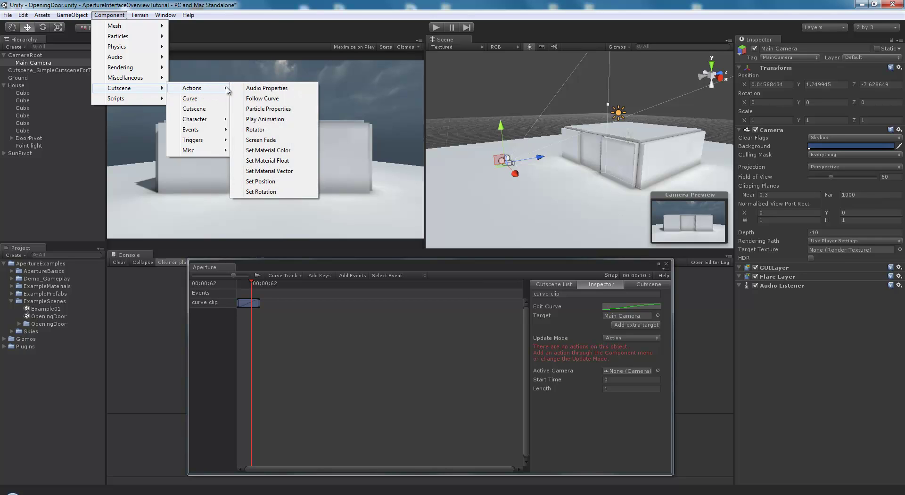
{"action": "left_click", "coordinate": [277, 100]}
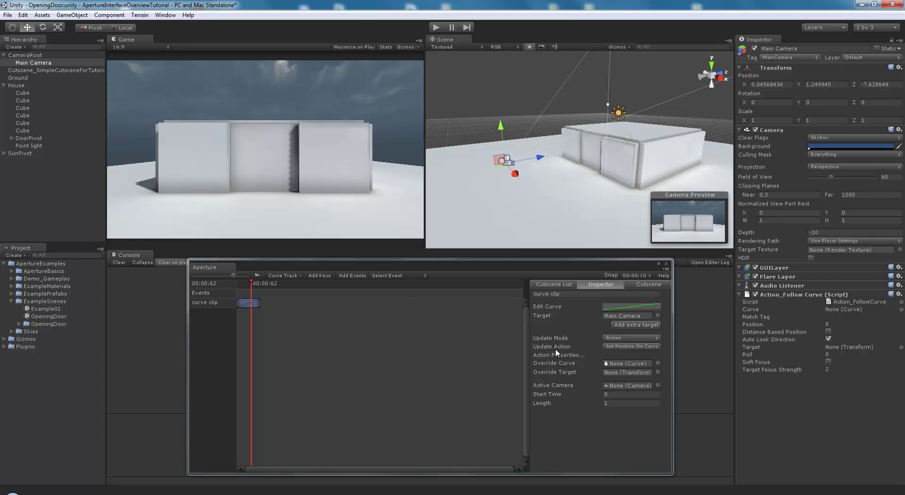
Try Set Roll as the clip's update action and return it to Set Position On Curve.
{"action": "left_click", "coordinate": [617, 347]}
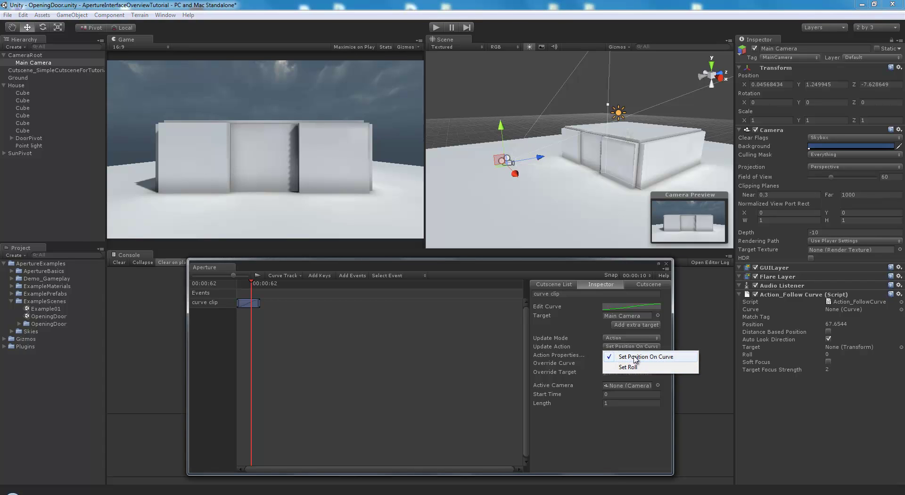
{"action": "left_click", "coordinate": [632, 367]}
{"action": "left_click", "coordinate": [628, 347]}
{"action": "left_click", "coordinate": [628, 346]}
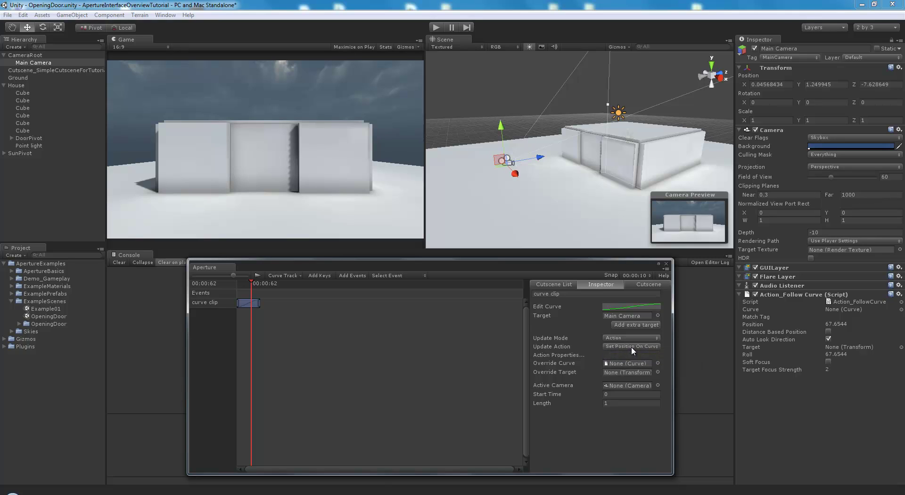
{"action": "left_click", "coordinate": [631, 346]}
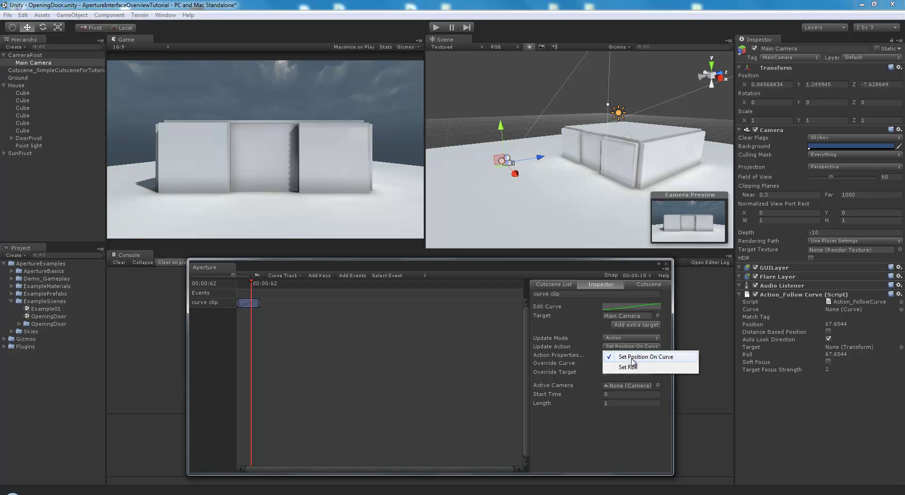
{"action": "left_click", "coordinate": [623, 358]}
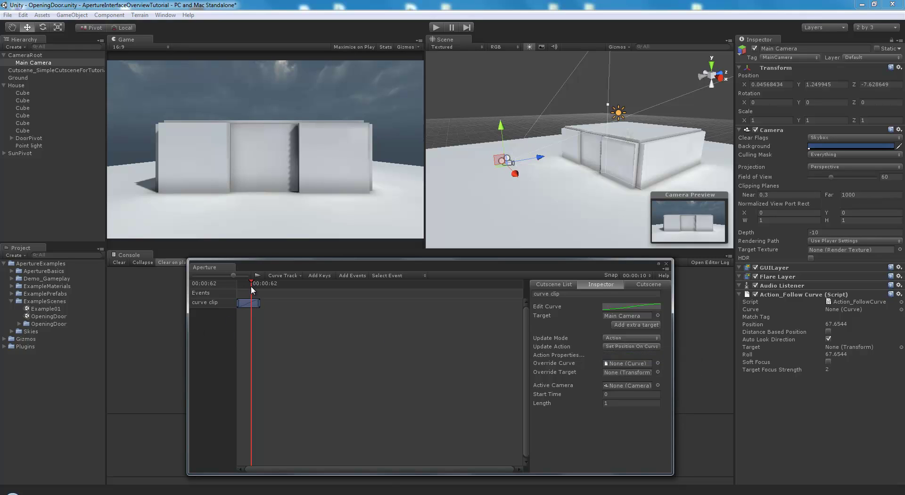
Scrub the cutscene back to 00:00:22 and set the value of the curve clip's end key to 1.
{"action": "mouse_move", "coordinate": [251, 286]}
{"action": "left_mouse_down"}
{"action": "mouse_move", "coordinate": [236, 285]}
{"action": "mouse_move", "coordinate": [249, 284]}
{"action": "left_mouse_up"}
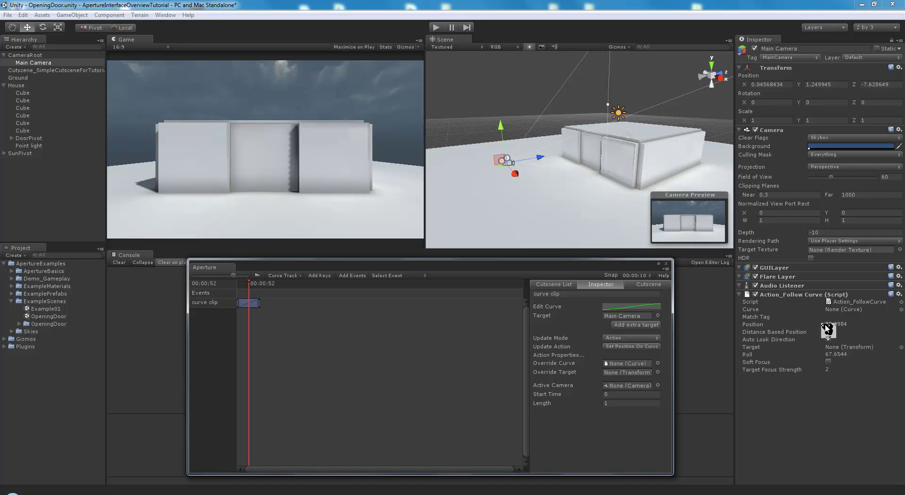
{"action": "mouse_move", "coordinate": [250, 283]}
{"action": "left_mouse_down"}
{"action": "mouse_move", "coordinate": [261, 282]}
{"action": "mouse_move", "coordinate": [240, 284]}
{"action": "mouse_move", "coordinate": [267, 284]}
{"action": "mouse_move", "coordinate": [242, 284]}
{"action": "left_mouse_up"}
{"action": "left_click", "coordinate": [259, 303]}
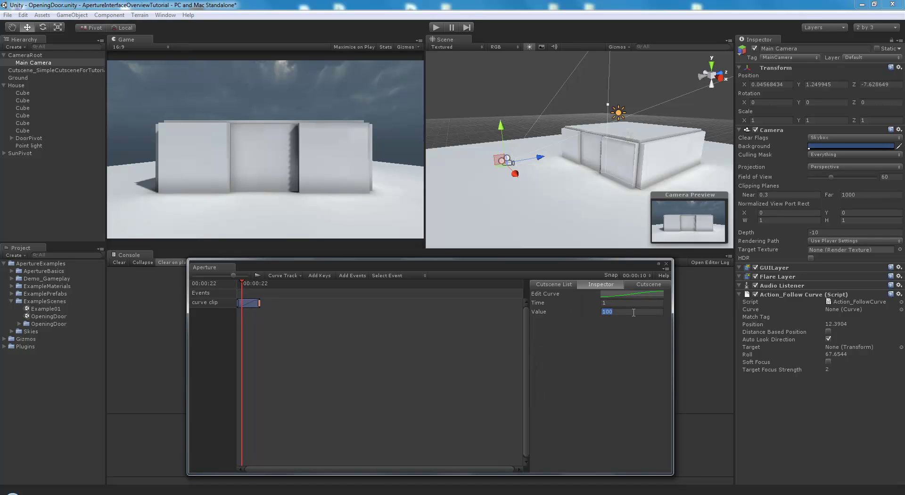
{"action": "left_click", "coordinate": [255, 304]}
{"action": "left_click", "coordinate": [259, 303]}
{"action": "left_click", "coordinate": [632, 312]}
{"action": "left_click", "coordinate": [241, 305]}
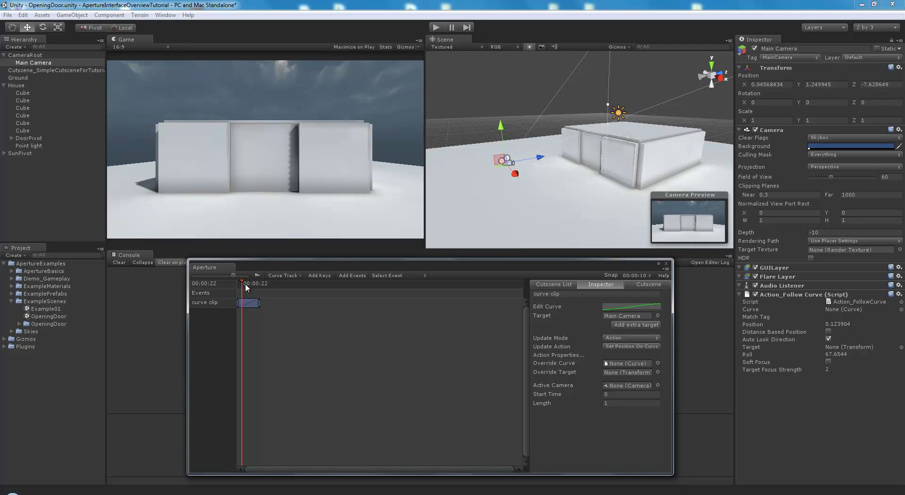
Scrub the cutscene to 00:01:00 and back to 00:00:00 to check the camera's Follow Curve position value.
{"action": "mouse_move", "coordinate": [245, 284]}
{"action": "left_mouse_down"}
{"action": "mouse_move", "coordinate": [260, 285]}
{"action": "mouse_move", "coordinate": [228, 286]}
{"action": "mouse_move", "coordinate": [262, 288]}
{"action": "left_mouse_up"}
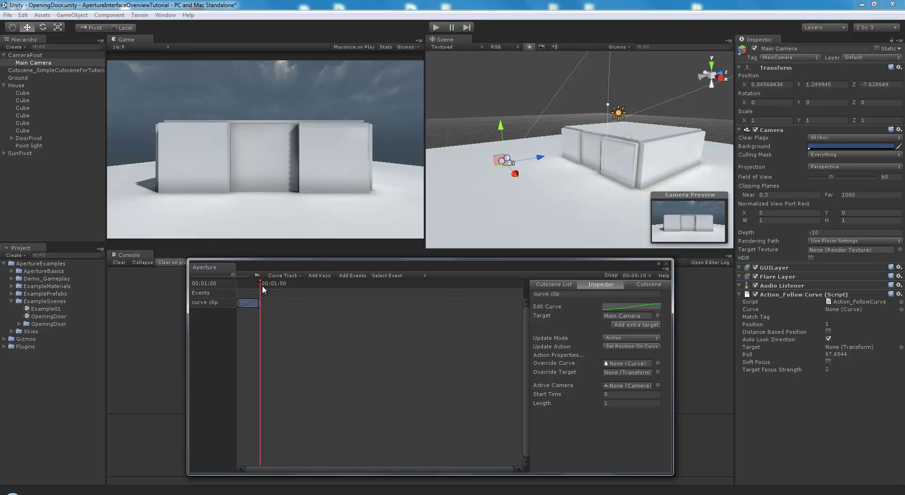
{"action": "left_click_drag", "start_coordinate": [259, 283], "coordinate": [233, 282]}
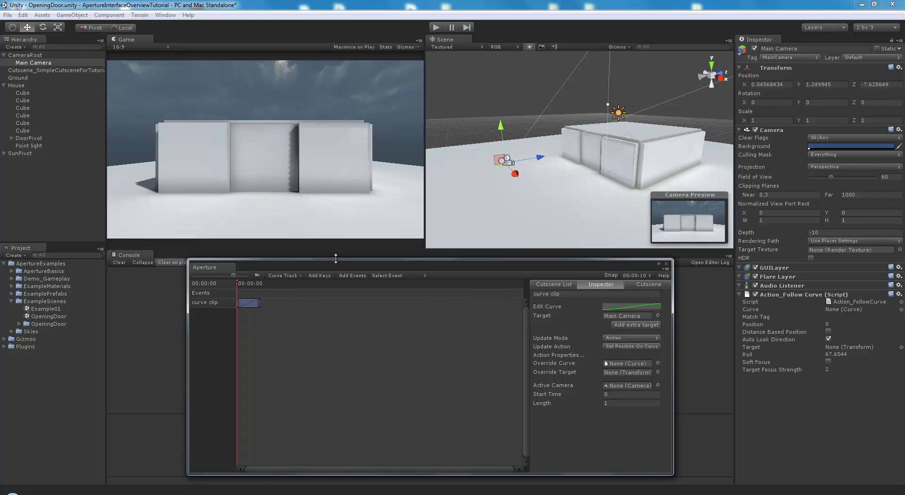
{"action": "left_click_drag", "start_coordinate": [336, 258], "coordinate": [341, 262]}
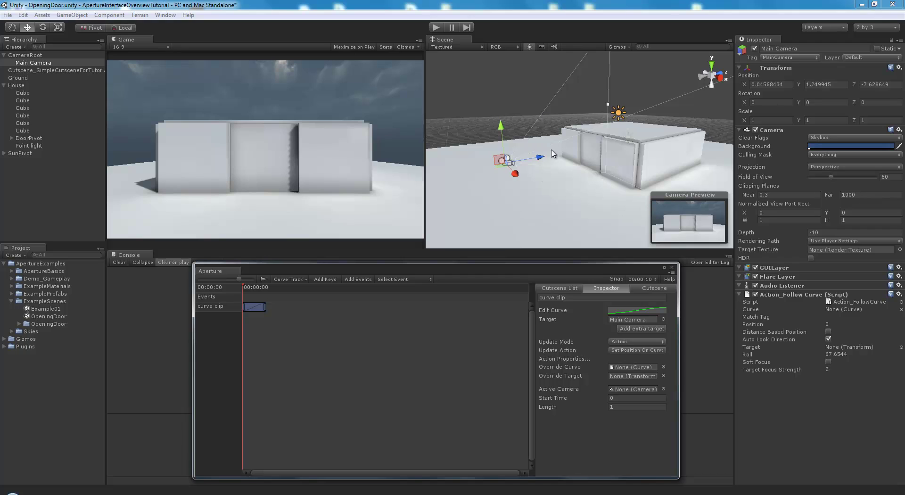
Create an empty game object named CameraCurve and make it a child of CameraRoot.
{"action": "left_click_drag", "start_coordinate": [556, 155], "coordinate": [604, 151], "text": "alt"}
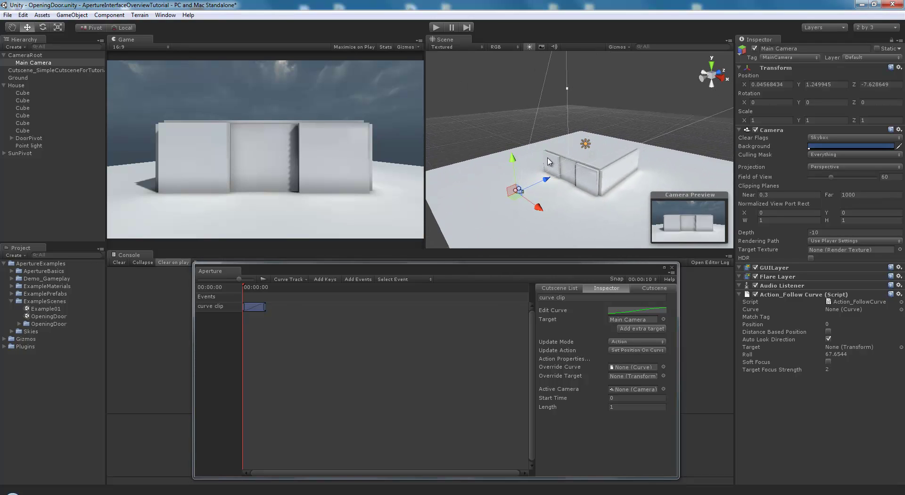
{"action": "left_click", "coordinate": [71, 15]}
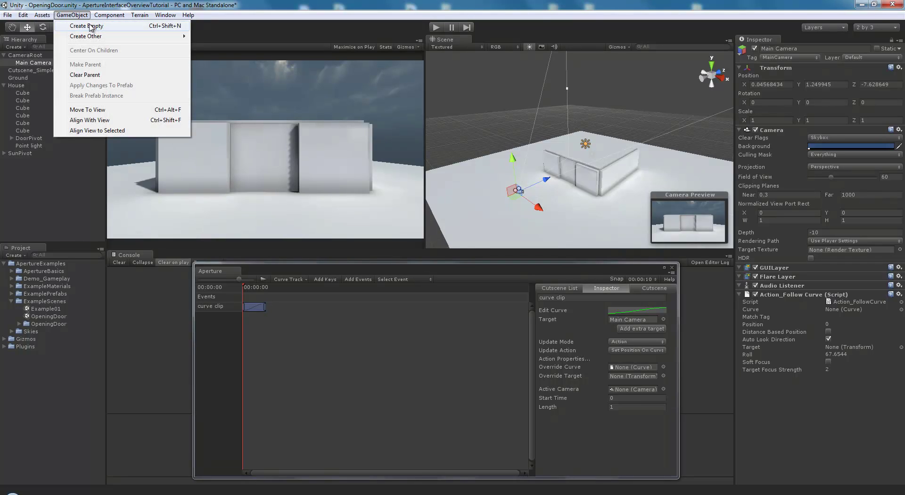
{"action": "left_click", "coordinate": [90, 26]}
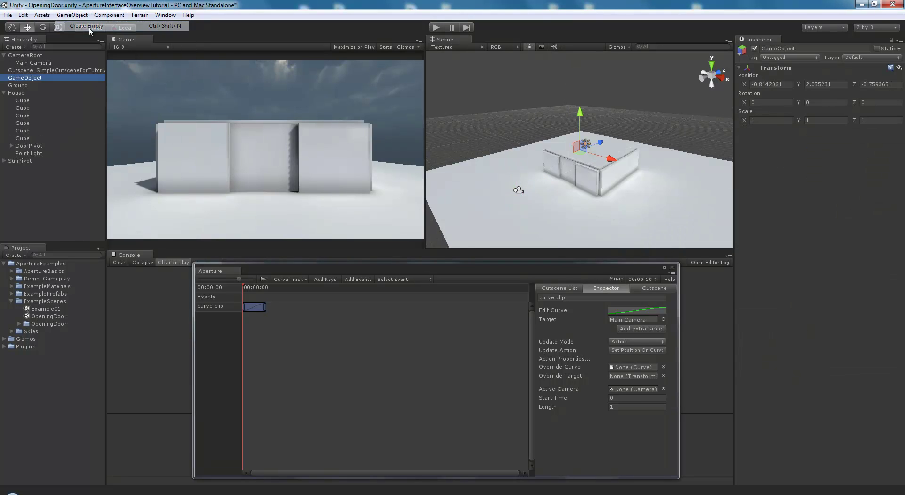
{"action": "left_click", "coordinate": [35, 78]}
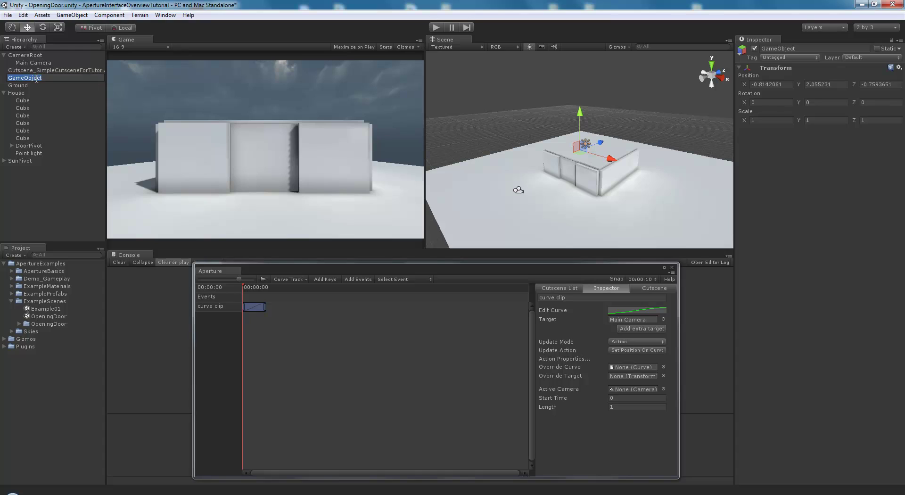
{"action": "type", "text": "CameraCurve"}
{"action": "key", "text": "Return"}
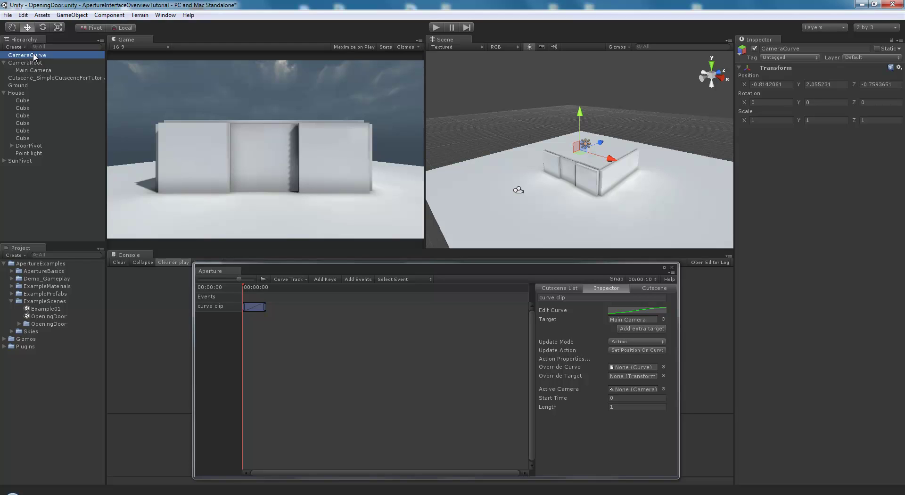
{"action": "left_click_drag", "start_coordinate": [32, 61], "coordinate": [26, 64]}
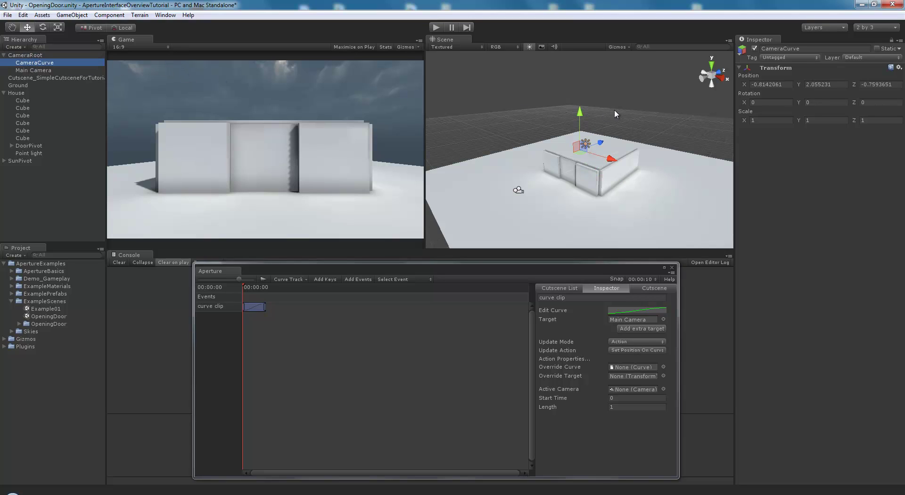
Move CameraCurve in front of the house to about X 2.28, Y 2.36, Z -7.00 and add the cutscene Curve component to it.
{"action": "left_click", "coordinate": [756, 85]}
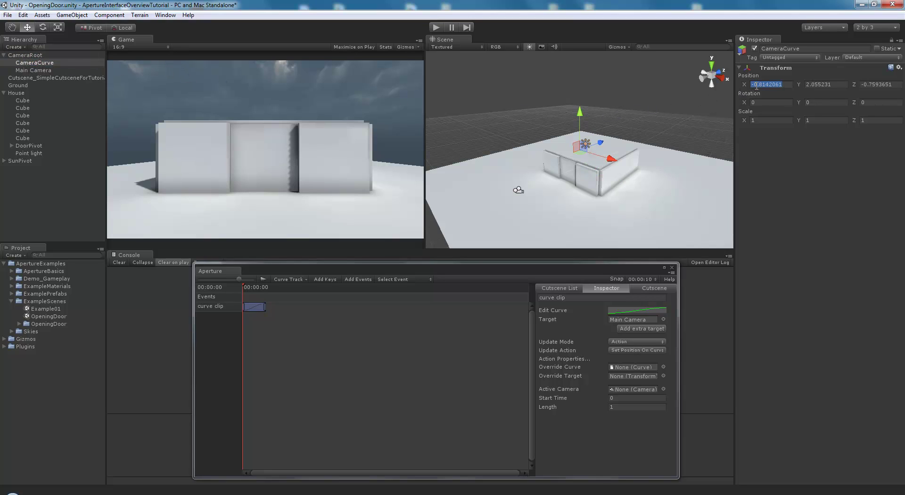
{"action": "left_click_drag", "start_coordinate": [581, 156], "coordinate": [547, 192]}
{"action": "left_click", "coordinate": [110, 14]}
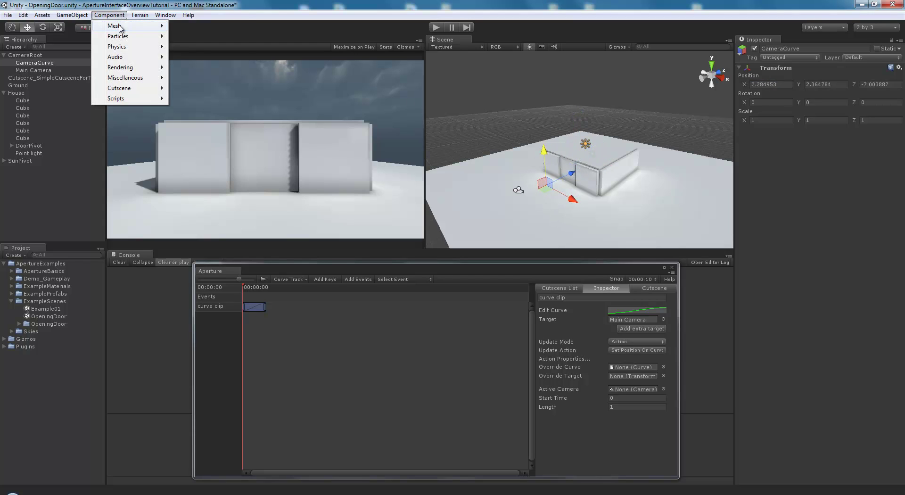
{"action": "mouse_move", "coordinate": [129, 92]}
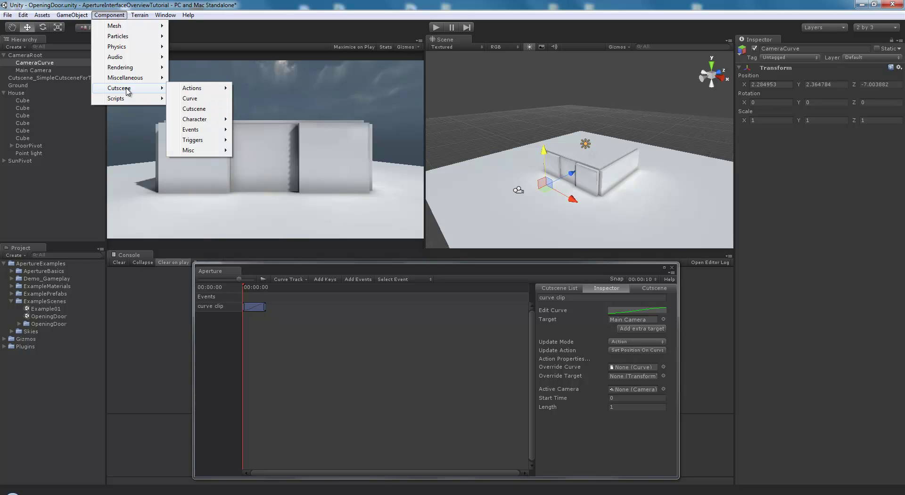
{"action": "left_click", "coordinate": [203, 103]}
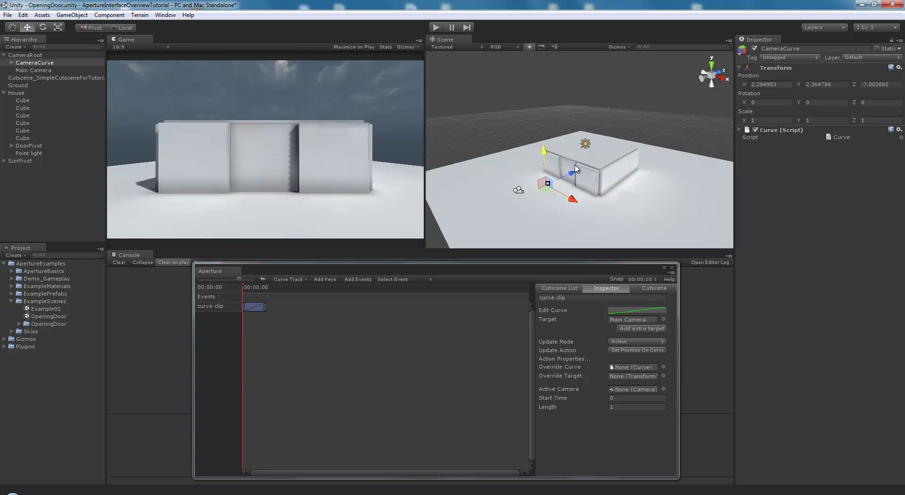
Move CameraCurve's Point1 next to the Main Camera, to about X -1.82, Y 0, Z -0.97.
{"action": "left_click", "coordinate": [11, 63]}
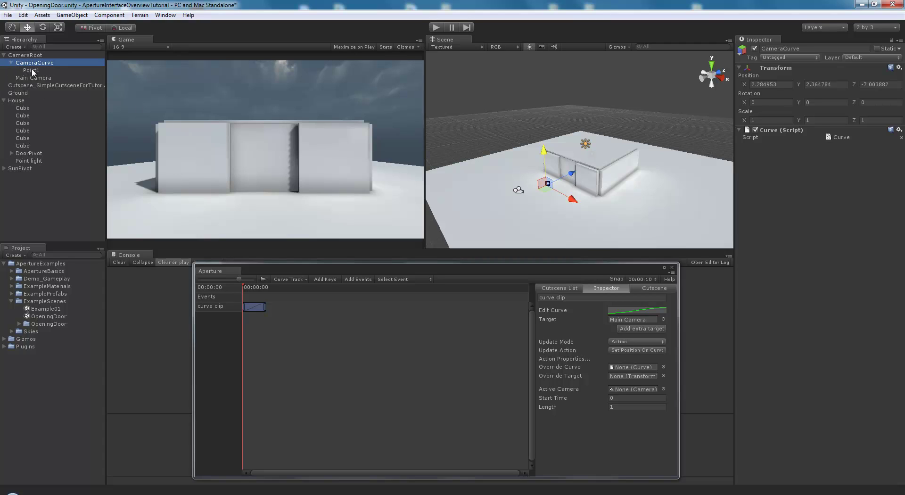
{"action": "left_click", "coordinate": [34, 70]}
{"action": "left_click_drag", "start_coordinate": [597, 191], "coordinate": [649, 143], "text": "alt"}
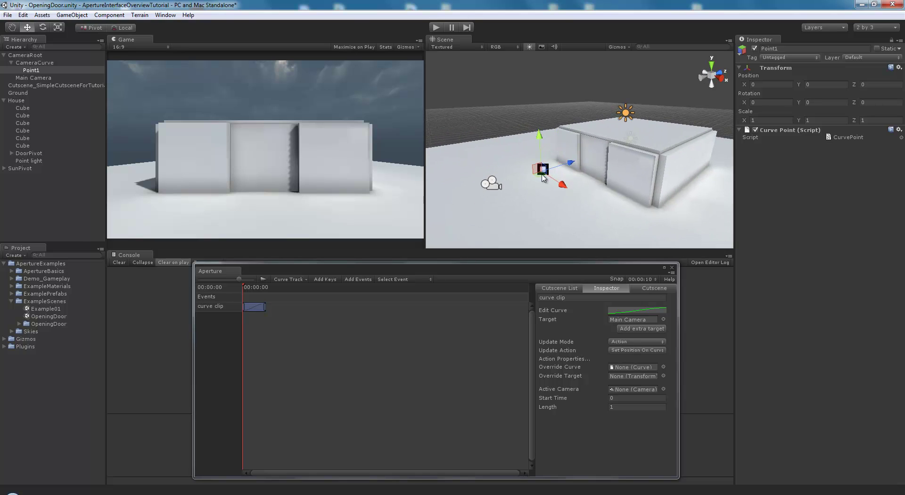
{"action": "left_click_drag", "start_coordinate": [542, 173], "coordinate": [505, 166]}
{"action": "left_click_drag", "start_coordinate": [561, 152], "coordinate": [528, 163], "text": "alt"}
{"action": "scroll", "coordinate": [606, 137], "scroll_direction": "down", "scroll_amount": 5}
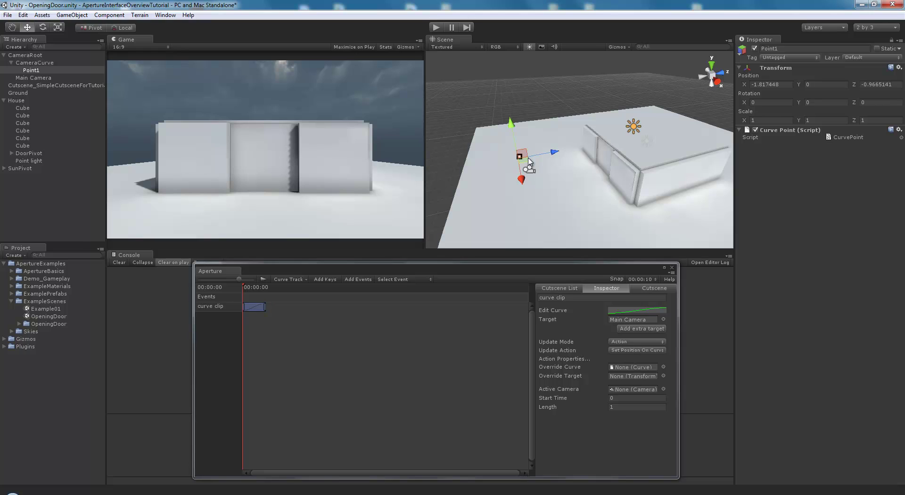
Duplicate Point1 and move the copy toward the house, to about X -1.25, Y -0.89, Z 0.65.
{"action": "key", "text": "ctrl+d"}
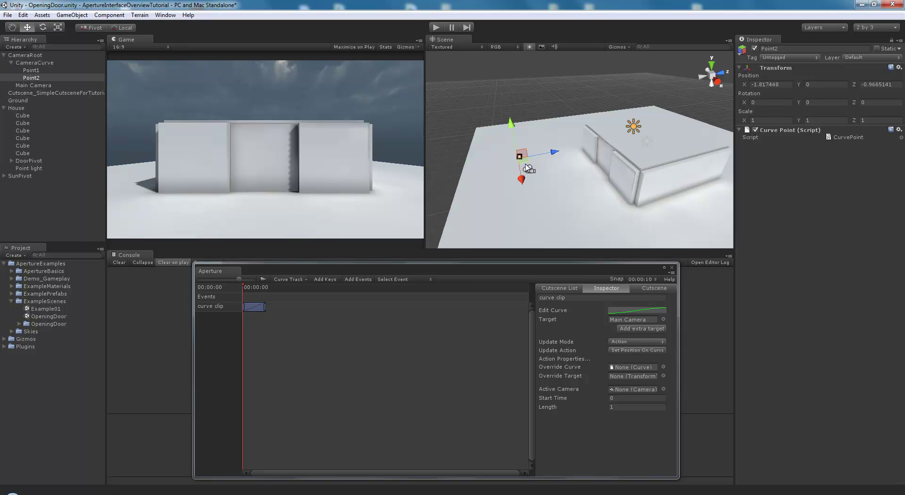
{"action": "left_click_drag", "start_coordinate": [527, 163], "coordinate": [565, 163]}
{"action": "middle_click_drag", "start_coordinate": [512, 166], "coordinate": [519, 180]}
{"action": "left_click_drag", "start_coordinate": [519, 180], "coordinate": [571, 125], "text": "alt"}
{"action": "left_click_drag", "start_coordinate": [572, 125], "coordinate": [509, 142], "text": "alt"}
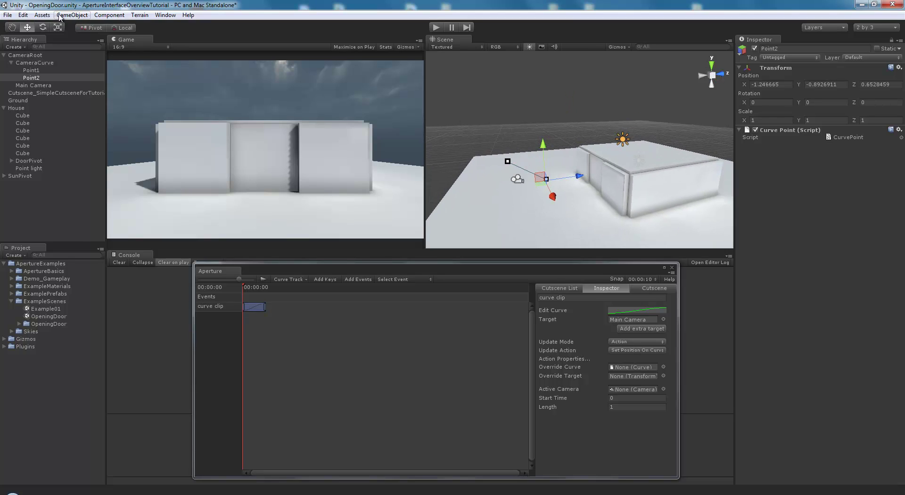
Duplicate Point2 and move the copy closer to the house, to about X -0.55, Y -0.89, Z 2.54.
{"action": "left_click", "coordinate": [42, 15]}
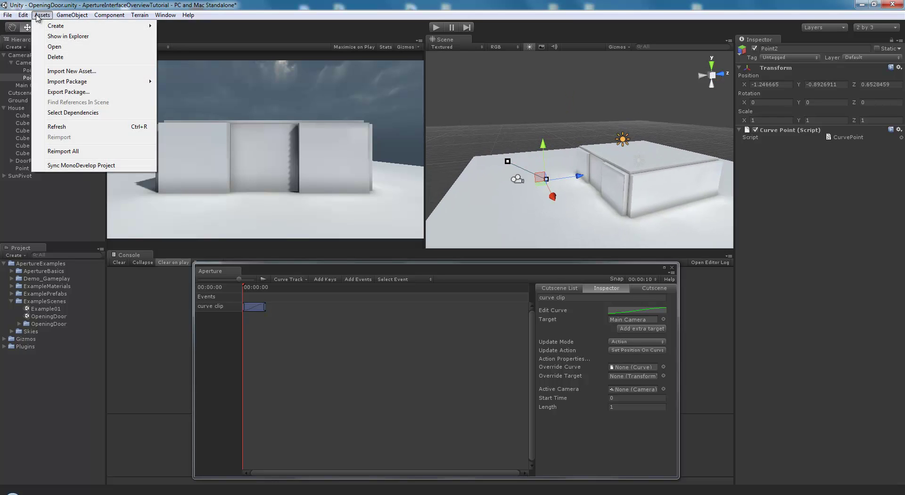
{"action": "mouse_move", "coordinate": [25, 16]}
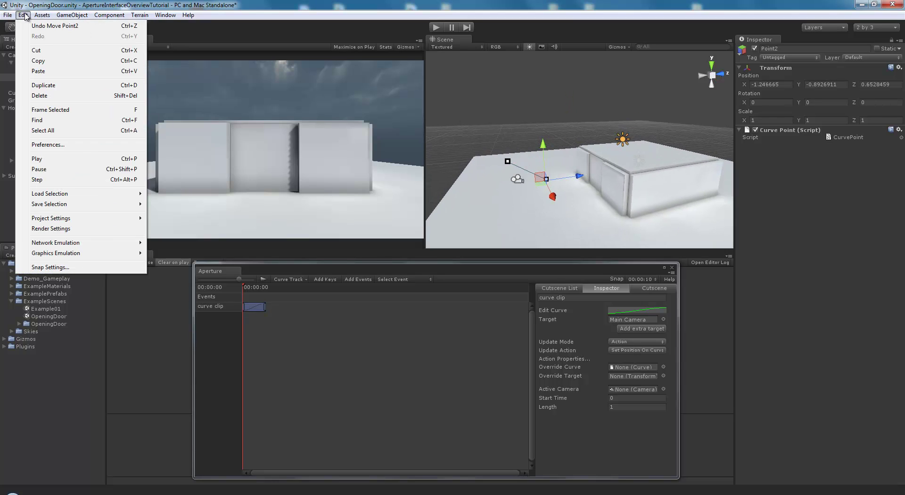
{"action": "left_click", "coordinate": [45, 85]}
{"action": "left_click_drag", "start_coordinate": [534, 185], "coordinate": [589, 187]}
{"action": "left_click_drag", "start_coordinate": [513, 110], "coordinate": [491, 165], "text": "alt"}
{"action": "middle_click_drag", "start_coordinate": [491, 165], "coordinate": [540, 131], "text": "alt"}
{"action": "left_click", "coordinate": [588, 122]}
{"action": "left_click_drag", "start_coordinate": [540, 132], "coordinate": [481, 141], "text": "alt"}
{"action": "middle_click_drag", "start_coordinate": [523, 149], "coordinate": [600, 167], "text": "alt"}
{"action": "left_click_drag", "start_coordinate": [552, 136], "coordinate": [569, 159]}
{"action": "left_click", "coordinate": [583, 135]}
{"action": "left_click", "coordinate": [576, 123]}
{"action": "left_click", "coordinate": [569, 160]}
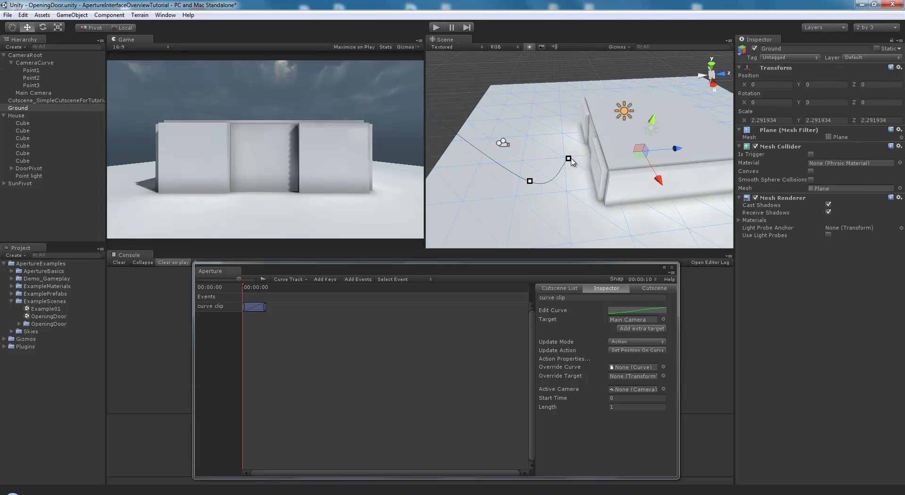
Move Point3 further toward the house, to about X -1.13, Y -0.89, Z 6.72.
{"action": "left_click", "coordinate": [568, 159]}
{"action": "key", "text": "f"}
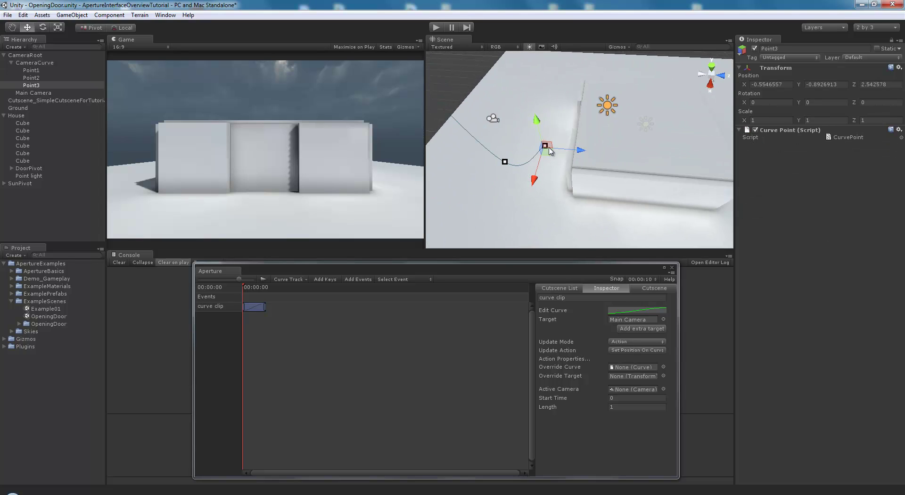
{"action": "left_click_drag", "start_coordinate": [556, 157], "coordinate": [647, 209]}
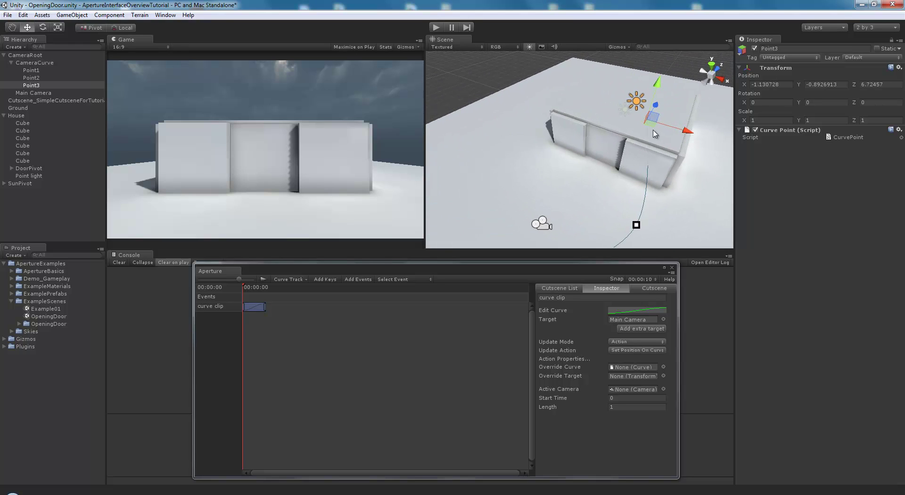
Duplicate four more curve points and spread them inside the house, the last at about X -4.14, Y -0.89, Z 6.80.
{"action": "left_click_drag", "start_coordinate": [654, 134], "coordinate": [723, 128]}
{"action": "key", "text": "ctrl+d"}
{"action": "key", "text": "ctrl+d"}
{"action": "key", "text": "ctrl+d"}
{"action": "key", "text": "ctrl+d"}
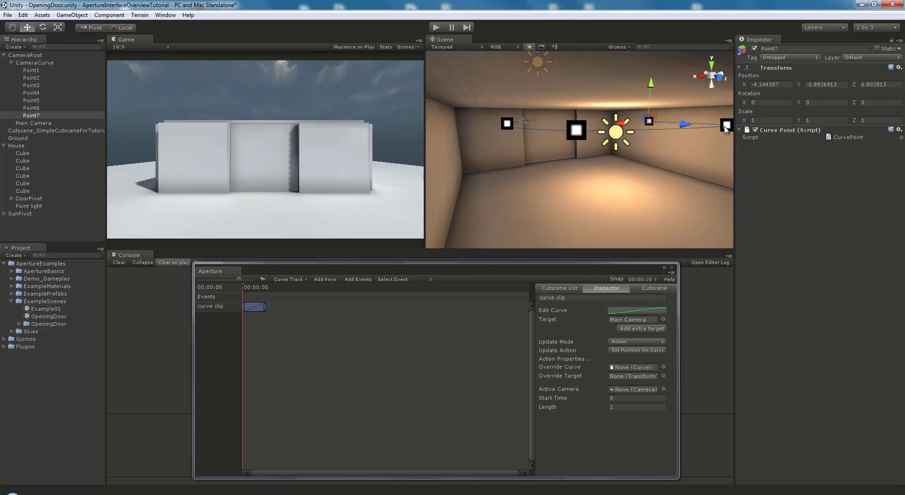
Lower Point4, Point5, Point6 and Point7 together inside the house to about Y -1.73.
{"action": "left_click", "coordinate": [580, 133], "text": "shift"}
{"action": "left_click", "coordinate": [532, 133], "text": "shift"}
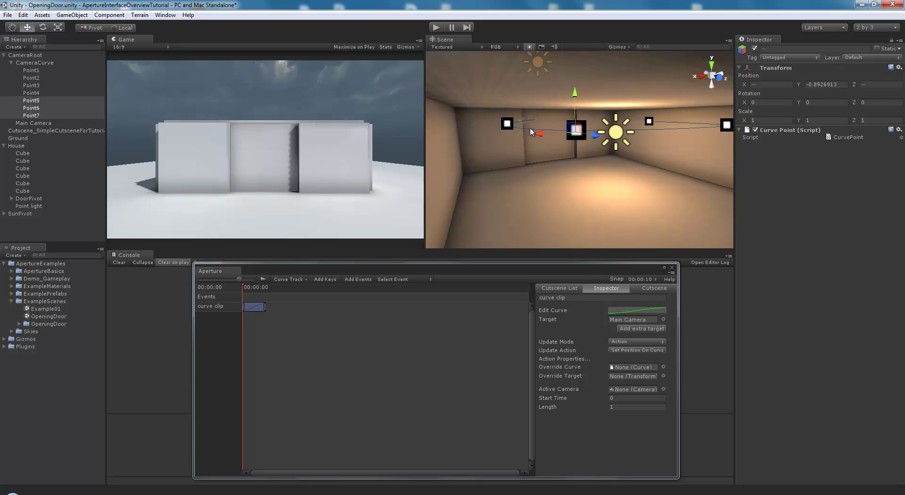
{"action": "left_click", "coordinate": [507, 125], "text": "shift"}
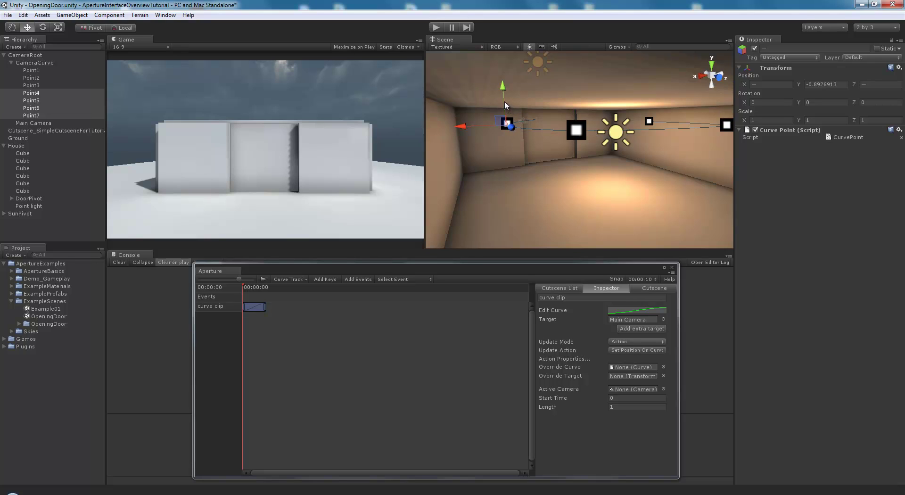
{"action": "left_click_drag", "start_coordinate": [505, 102], "coordinate": [506, 139]}
{"action": "middle_click_drag", "start_coordinate": [564, 140], "coordinate": [543, 123]}
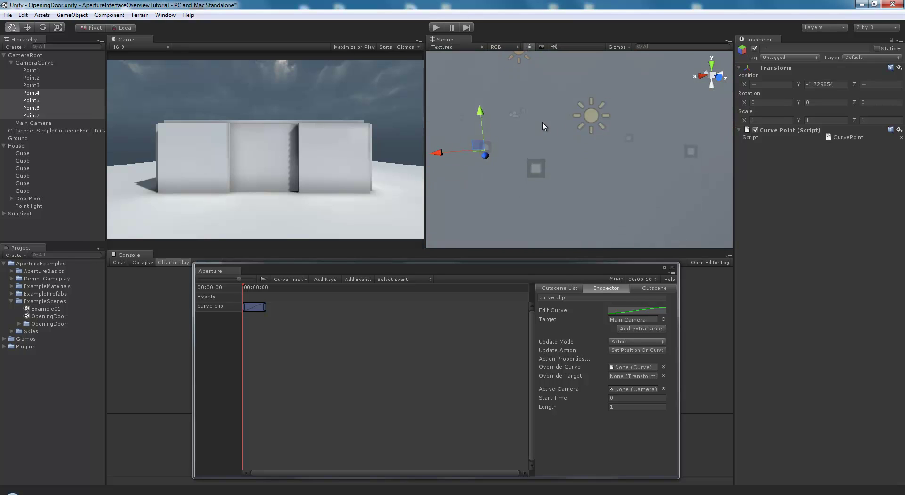
Move Point2 in front of the house to about X -0.27, Y -1.19, Z 0.69.
{"action": "left_click_drag", "start_coordinate": [543, 126], "coordinate": [653, 126], "text": "alt"}
{"action": "left_click_drag", "start_coordinate": [624, 161], "coordinate": [616, 71], "text": "alt"}
{"action": "left_click", "coordinate": [583, 206]}
{"action": "left_click", "coordinate": [583, 204]}
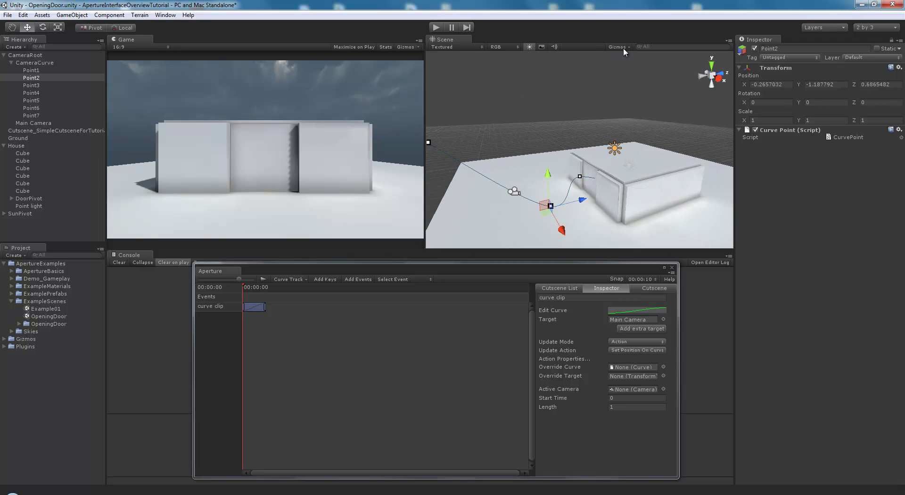
Turn off Icon Scaling for the Scene view gizmos.
{"action": "left_click", "coordinate": [623, 47]}
{"action": "left_click", "coordinate": [621, 48]}
{"action": "left_click", "coordinate": [623, 46]}
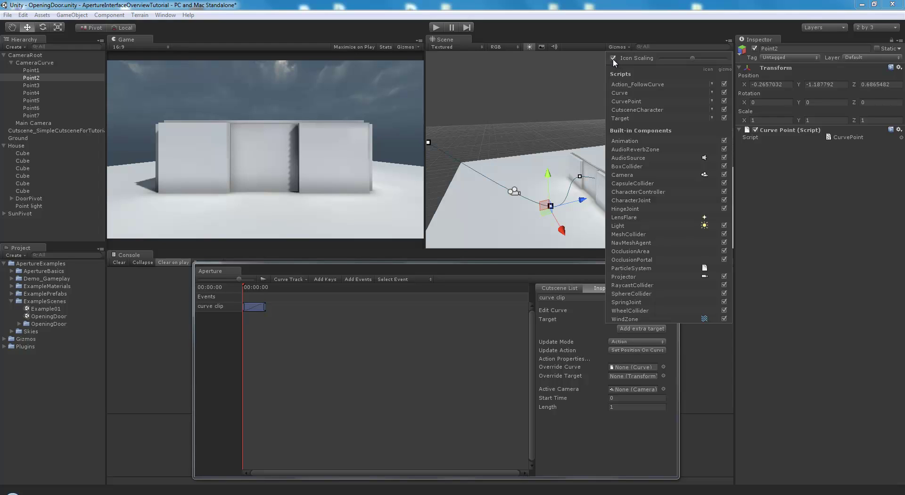
{"action": "left_click", "coordinate": [613, 58]}
{"action": "left_click", "coordinate": [559, 26]}
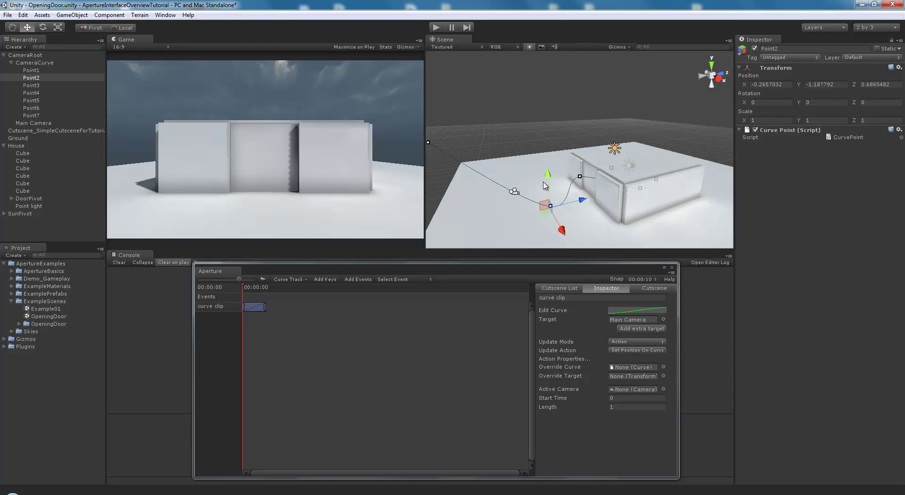
Lower Point3 at the front of the house to about Y -1.21.
{"action": "left_click_drag", "start_coordinate": [533, 205], "coordinate": [708, 148], "text": "alt"}
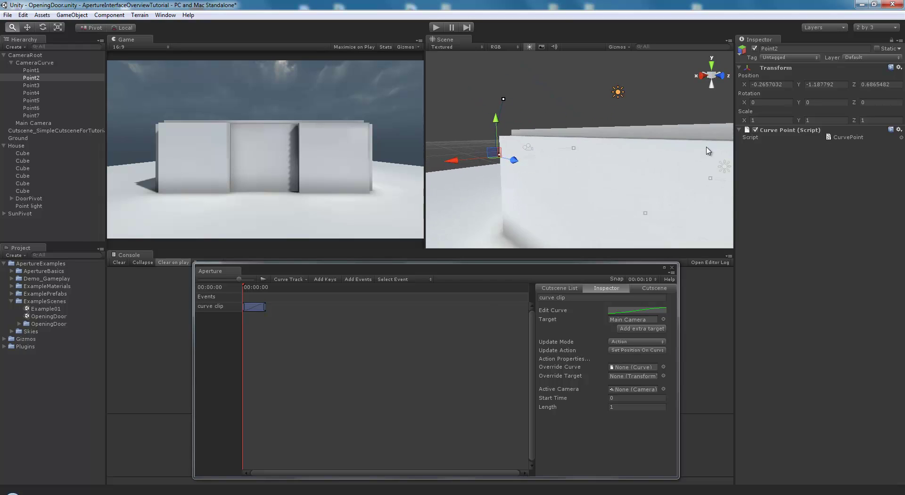
{"action": "left_click_drag", "start_coordinate": [514, 144], "coordinate": [577, 149], "text": "alt"}
{"action": "left_click", "coordinate": [596, 148]}
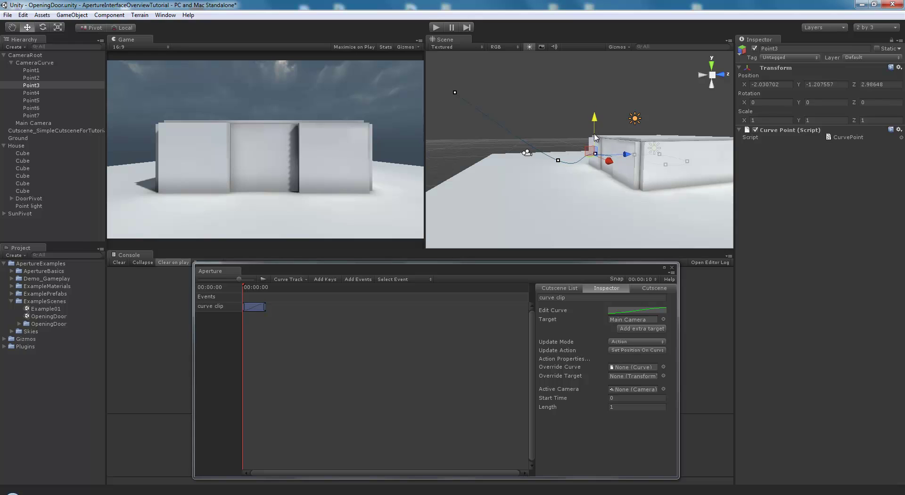
{"action": "left_click", "coordinate": [560, 149]}
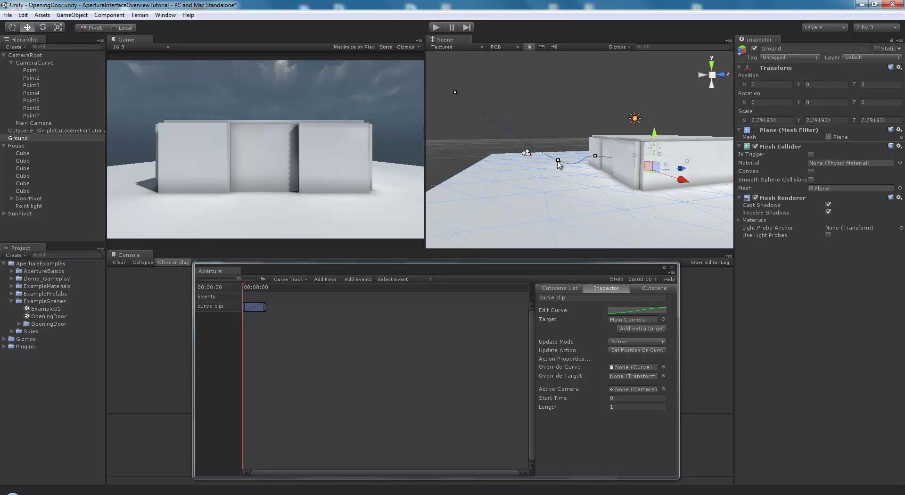
Assign CameraCurve as the Curve of the Main Camera's Action_Follow Curve script.
{"action": "left_click", "coordinate": [527, 153]}
{"action": "key", "text": "f"}
{"action": "mouse_move", "coordinate": [514, 142]}
{"action": "left_mouse_down", "text": "alt"}
{"action": "mouse_move", "coordinate": [661, 106]}
{"action": "mouse_move", "coordinate": [556, 134]}
{"action": "mouse_move", "coordinate": [508, 131]}
{"action": "left_mouse_up", "text": "alt"}
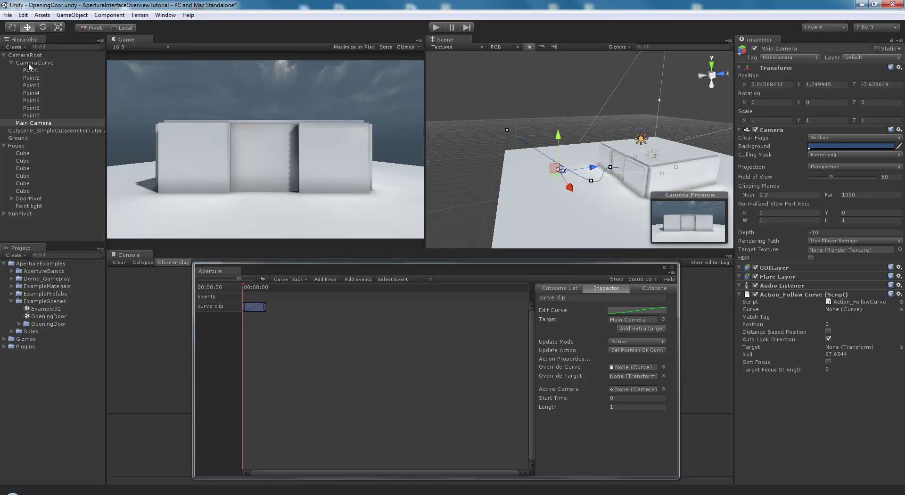
{"action": "left_click_drag", "start_coordinate": [27, 66], "coordinate": [863, 315]}
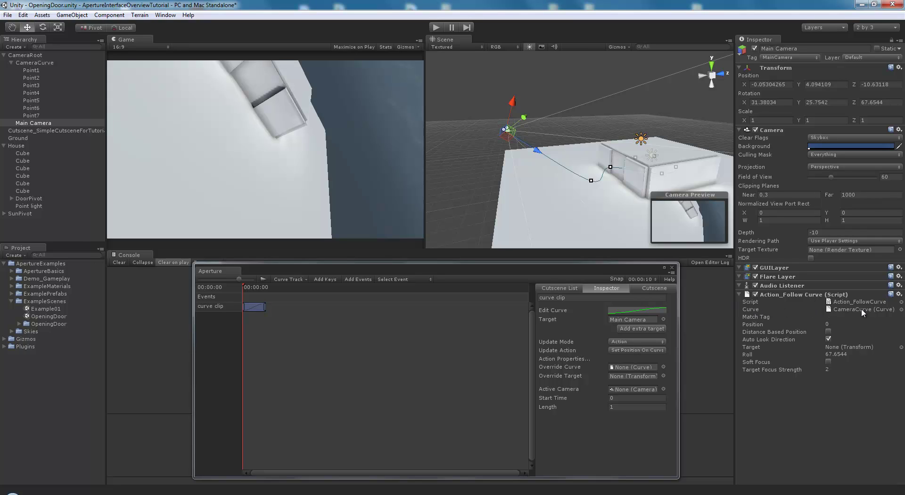
{"action": "left_click_drag", "start_coordinate": [554, 146], "coordinate": [504, 163], "text": "alt"}
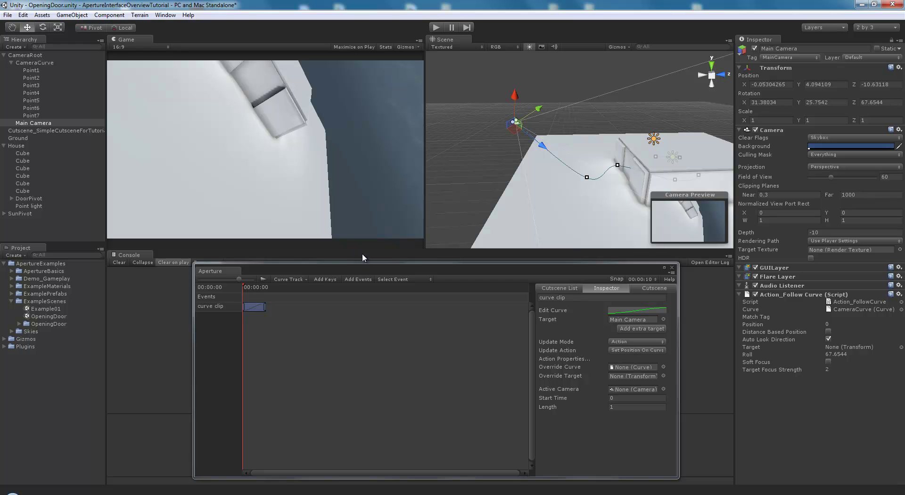
Scrub the first part of the cutscene to check the camera's movement along the curve and its Auto Look Direction.
{"action": "mouse_move", "coordinate": [253, 289]}
{"action": "left_mouse_down"}
{"action": "mouse_move", "coordinate": [270, 286]}
{"action": "mouse_move", "coordinate": [243, 284]}
{"action": "left_mouse_up"}
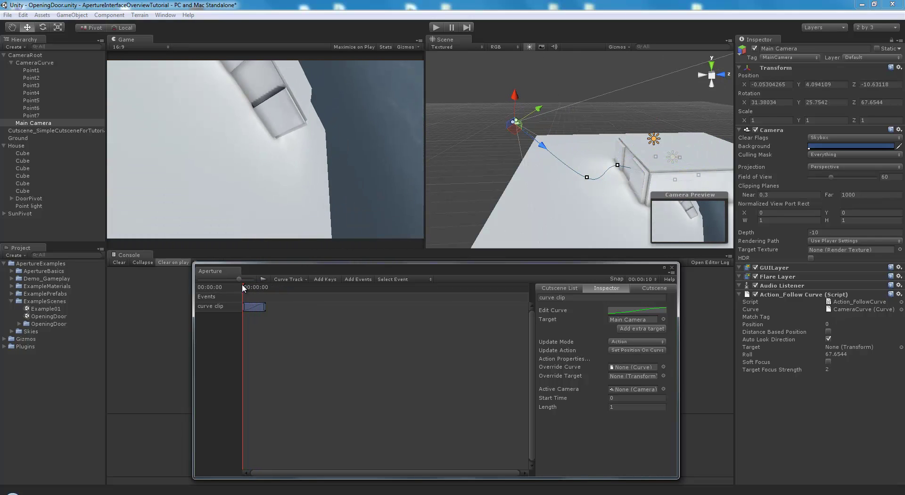
{"action": "left_click_drag", "start_coordinate": [518, 163], "coordinate": [600, 186], "text": "alt"}
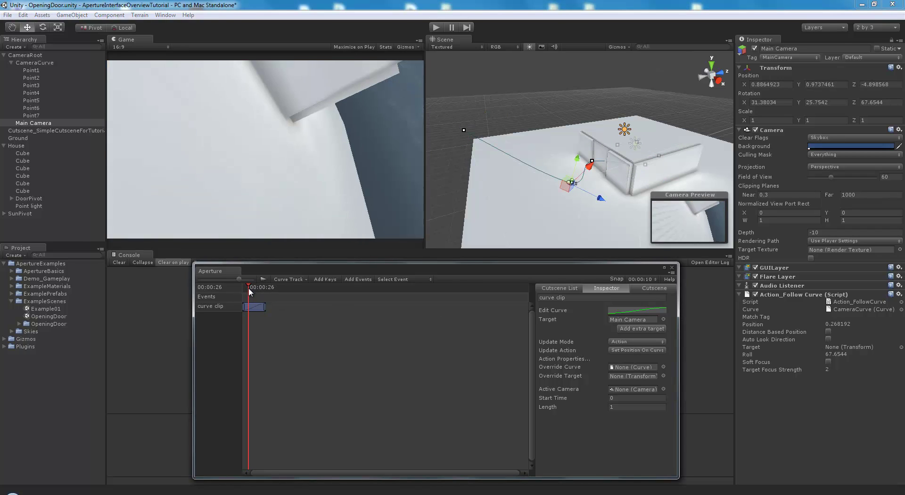
{"action": "left_click", "coordinate": [828, 339]}
{"action": "mouse_move", "coordinate": [245, 289]}
{"action": "left_mouse_down"}
{"action": "mouse_move", "coordinate": [265, 288]}
{"action": "mouse_move", "coordinate": [241, 288]}
{"action": "mouse_move", "coordinate": [261, 286]}
{"action": "mouse_move", "coordinate": [249, 285]}
{"action": "left_mouse_up"}
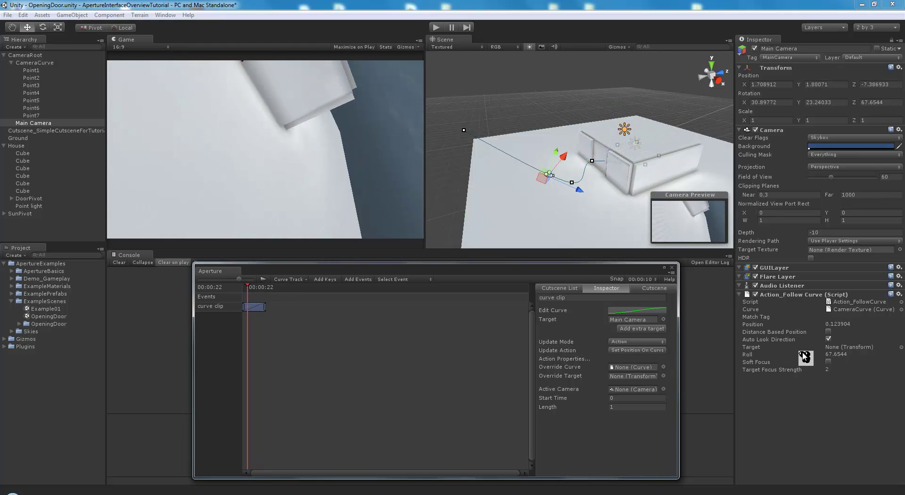
Set the Roll of the Main Camera's Action_Follow Curve script to 0.
{"action": "left_click", "coordinate": [837, 354]}
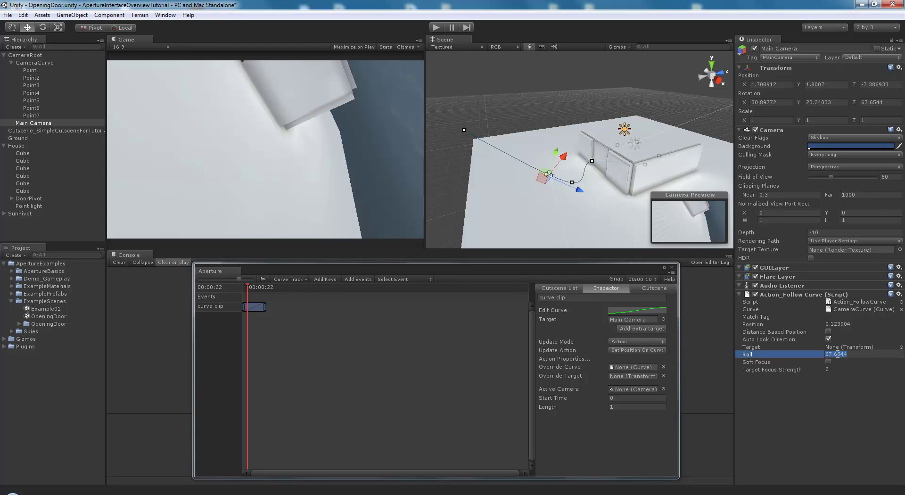
{"action": "type", "text": "41.73"}
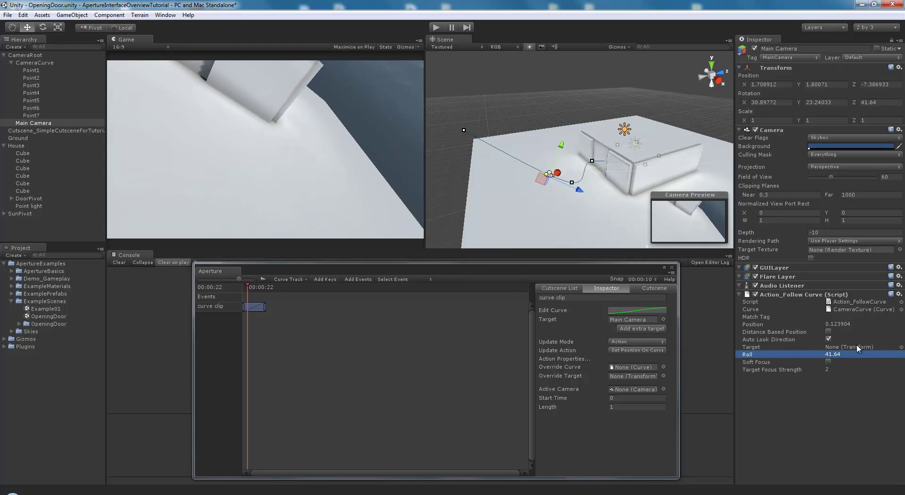
{"action": "type", "text": "0"}
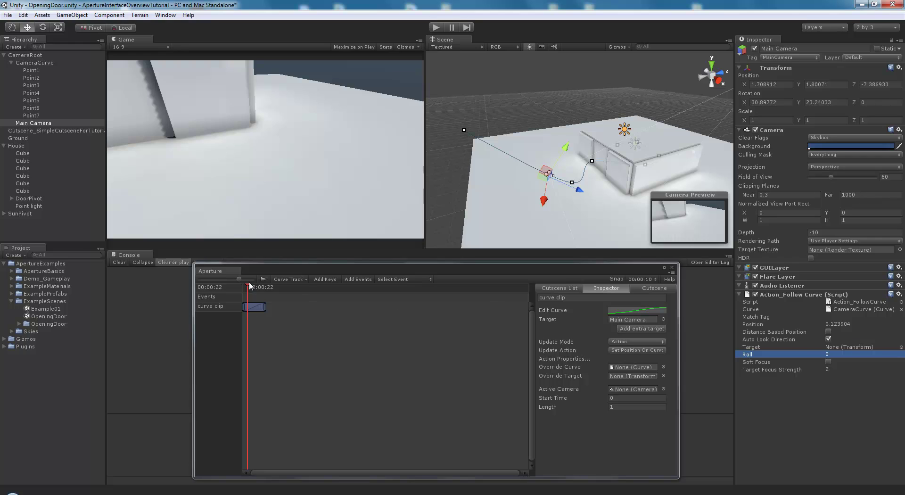
Scrub the cutscene back to 00:00:00 to check the camera's view along the curve, and save the scene.
{"action": "left_click_drag", "start_coordinate": [250, 289], "coordinate": [235, 287]}
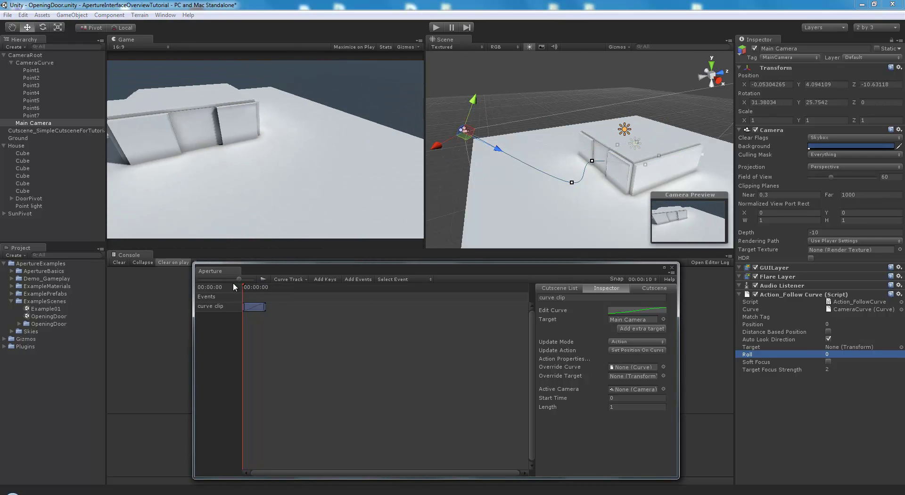
{"action": "left_click", "coordinate": [828, 340]}
{"action": "left_click_drag", "start_coordinate": [248, 285], "coordinate": [226, 287]}
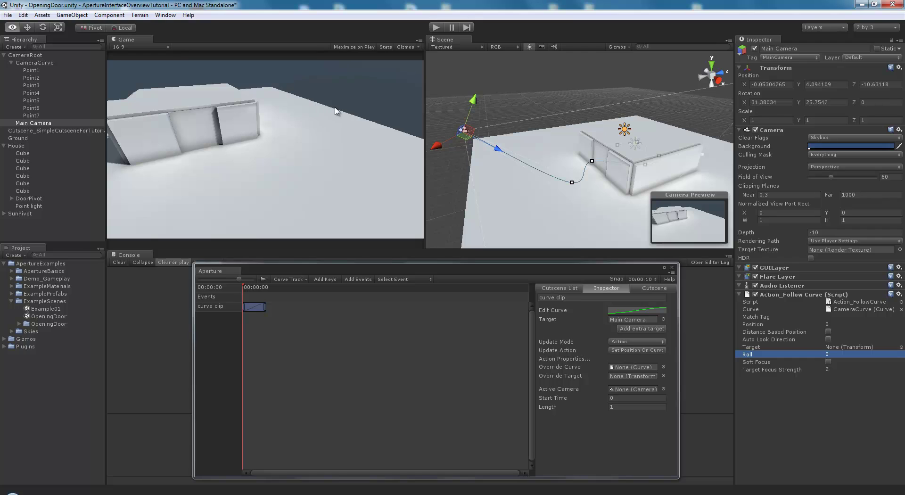
{"action": "left_click_drag", "start_coordinate": [516, 141], "coordinate": [533, 175], "text": "alt"}
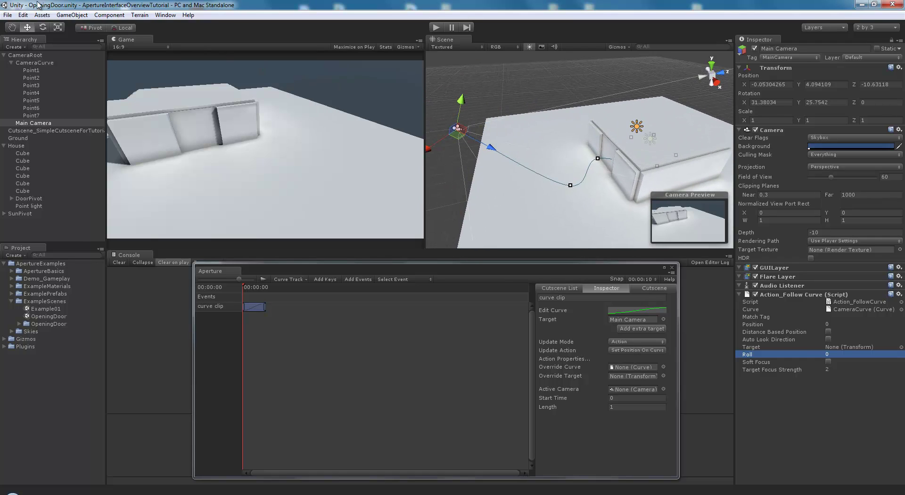
Create an empty game object named CameraTarget and make it a child of CameraRoot.
{"action": "left_click", "coordinate": [71, 14]}
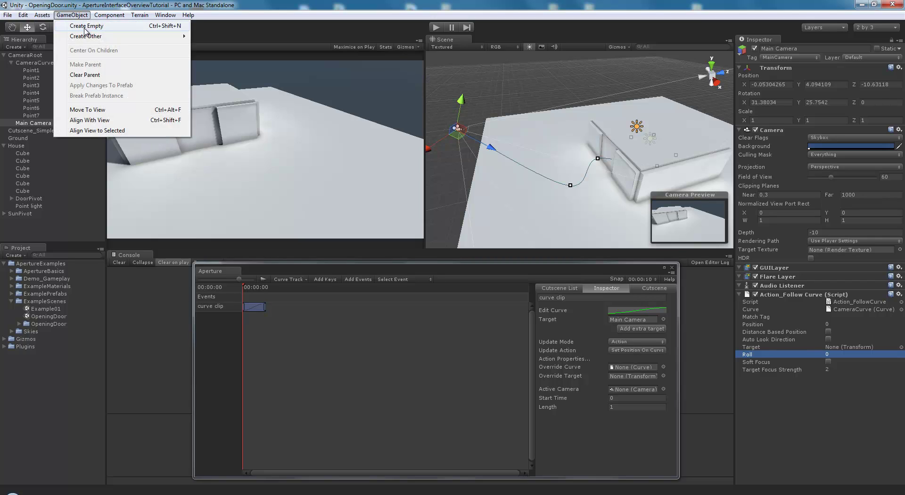
{"action": "left_click", "coordinate": [86, 26]}
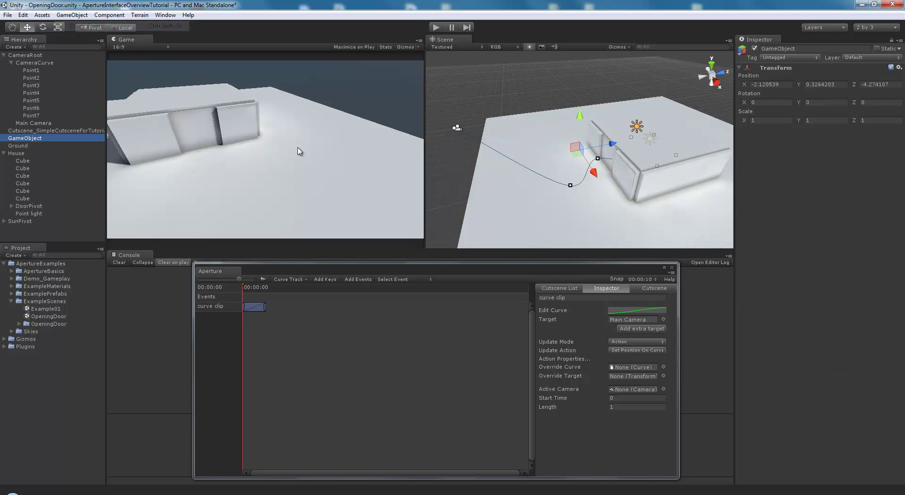
{"action": "left_click", "coordinate": [27, 141]}
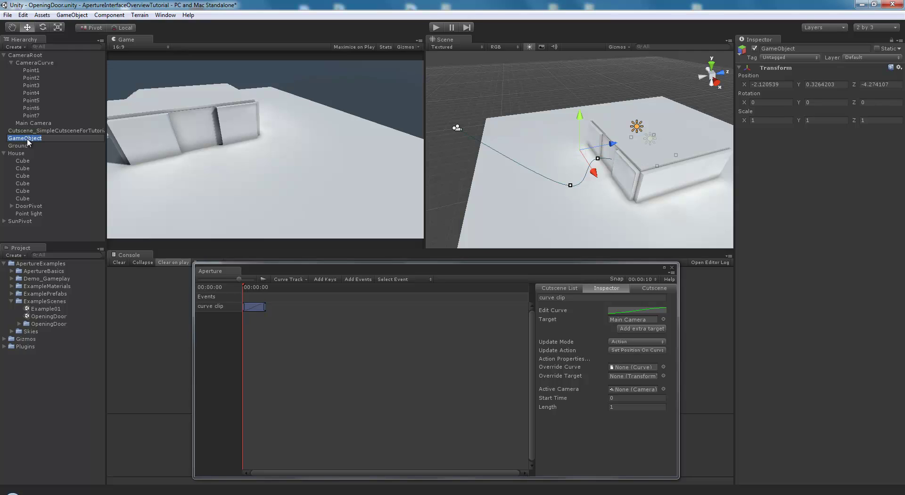
{"action": "type", "text": "CameraTarget"}
{"action": "key", "text": "Return"}
{"action": "left_click_drag", "start_coordinate": [14, 131], "coordinate": [6, 57]}
{"action": "left_click", "coordinate": [10, 62]}
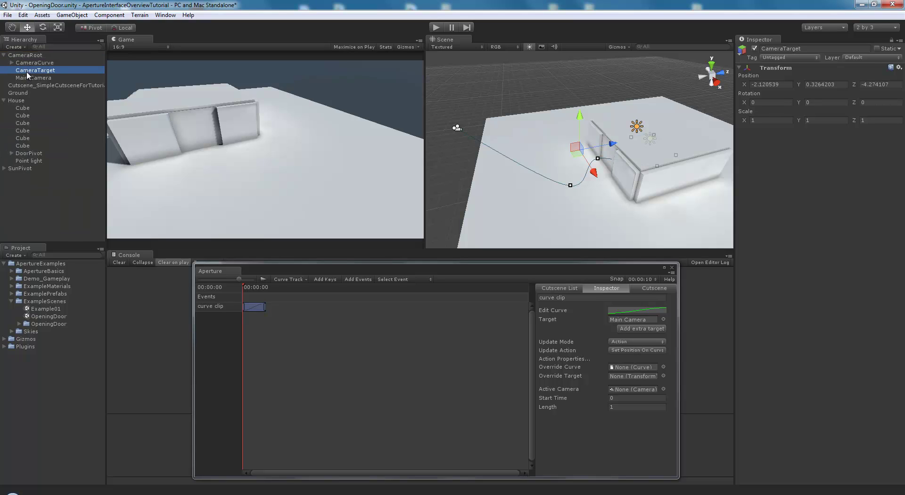
Raise CameraTarget to a height of about Y 1.8 and add the Cutscene Target component to it.
{"action": "left_click_drag", "start_coordinate": [634, 154], "coordinate": [627, 129], "text": "alt"}
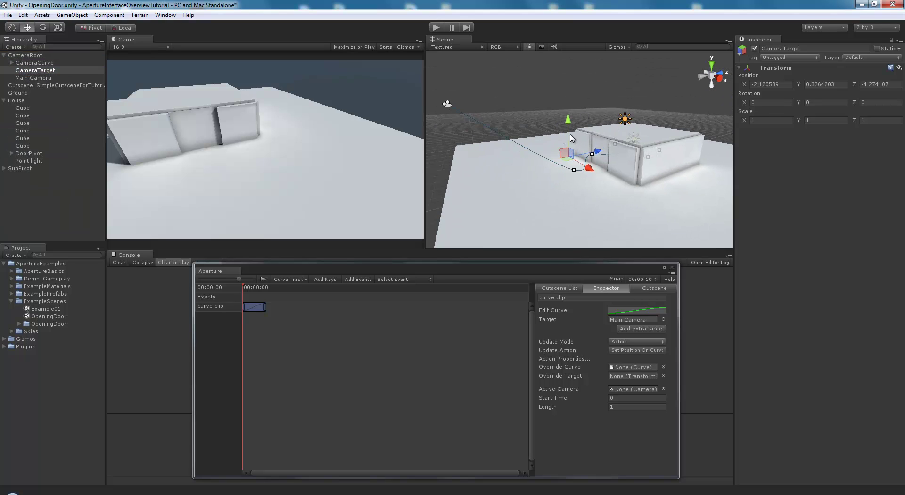
{"action": "left_click_drag", "start_coordinate": [568, 137], "coordinate": [570, 114]}
{"action": "left_click", "coordinate": [115, 16]}
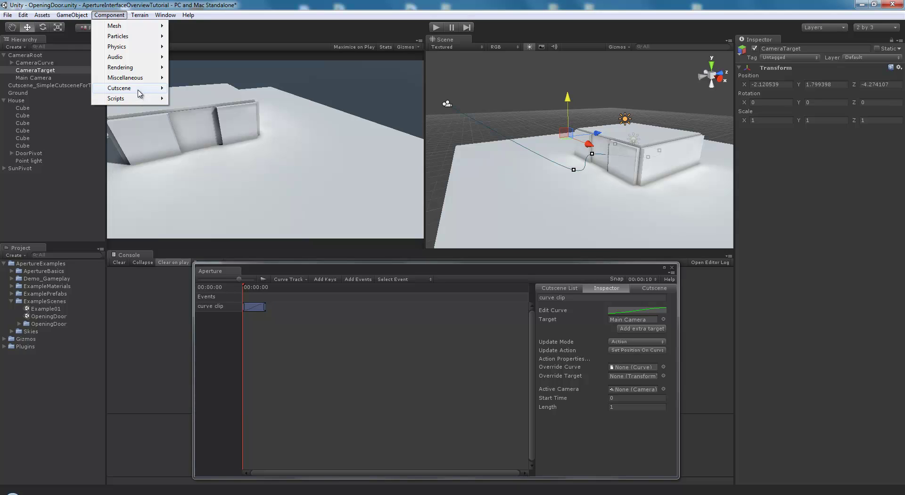
{"action": "mouse_move", "coordinate": [141, 88]}
{"action": "mouse_move", "coordinate": [200, 152]}
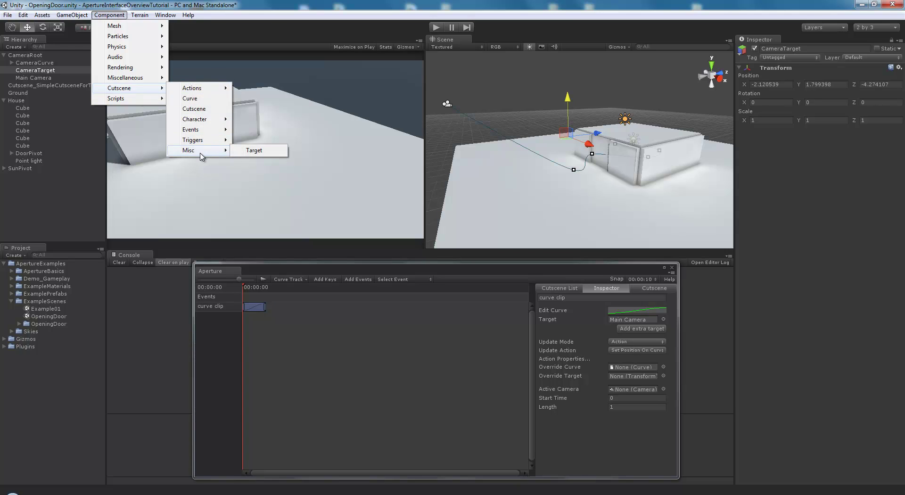
{"action": "left_click", "coordinate": [262, 152]}
Move CameraTarget out in front of the house, to about X 0.1, Y 3.14, Z -7.82.
{"action": "left_click_drag", "start_coordinate": [549, 106], "coordinate": [622, 125], "text": "alt"}
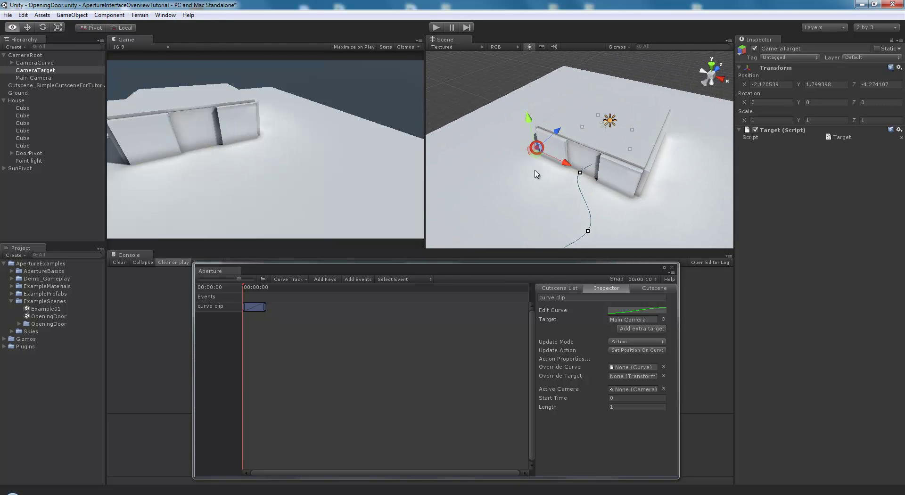
{"action": "left_click_drag", "start_coordinate": [537, 170], "coordinate": [568, 185]}
{"action": "left_click_drag", "start_coordinate": [568, 185], "coordinate": [798, 141], "text": "alt"}
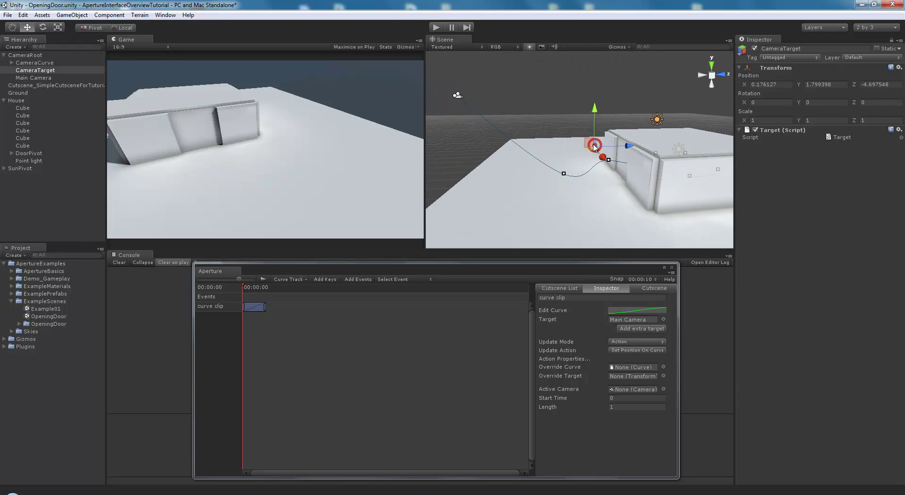
{"action": "left_click_drag", "start_coordinate": [589, 142], "coordinate": [523, 175]}
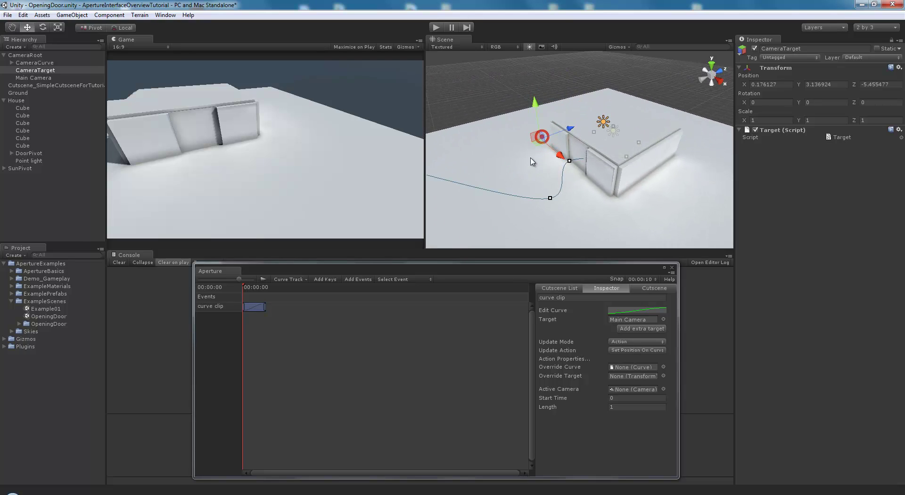
{"action": "left_click_drag", "start_coordinate": [541, 146], "coordinate": [579, 151]}
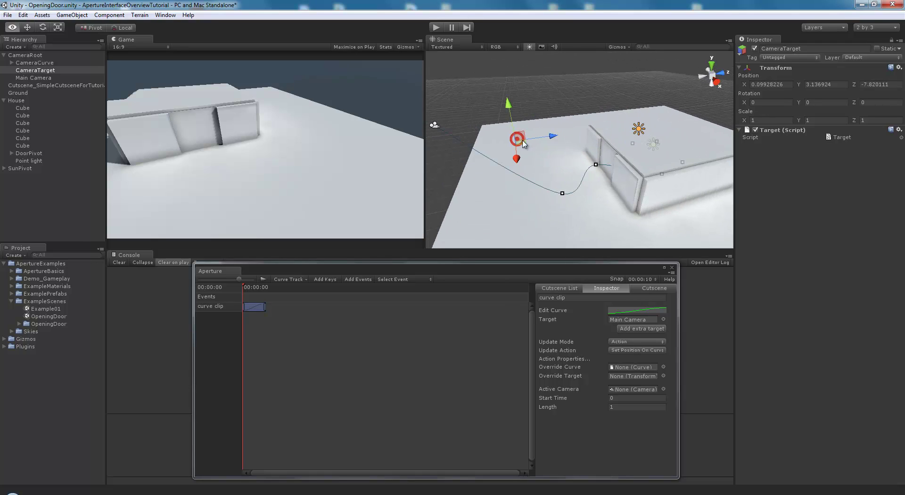
Duplicate CameraCurve, shift the copy to about X 1.71, Y 2.36, Z -6.3, and name it CameraTargetCurve.
{"action": "left_click", "coordinate": [28, 63]}
{"action": "left_click_drag", "start_coordinate": [515, 98], "coordinate": [570, 164], "text": "alt"}
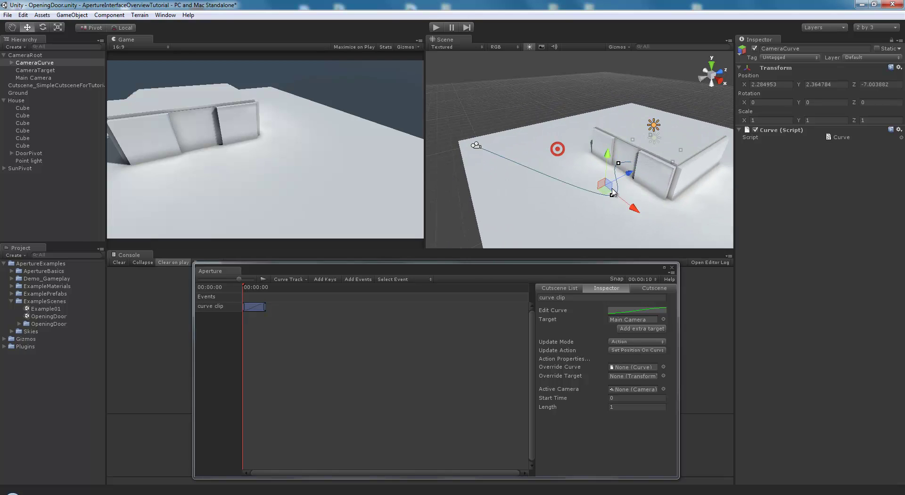
{"action": "key", "text": "ctrl+d"}
{"action": "left_click_drag", "start_coordinate": [608, 193], "coordinate": [592, 180]}
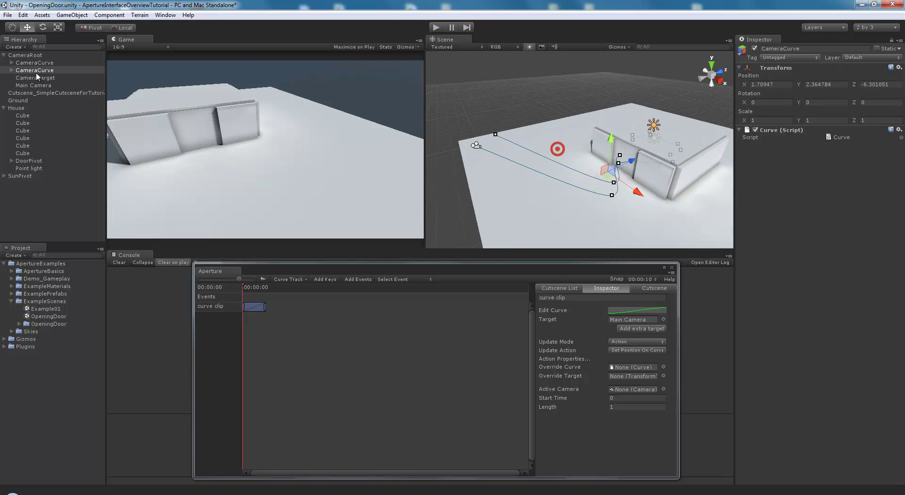
{"action": "key", "text": "F2"}
{"action": "type", "text": "CameraTargetCurve"}
{"action": "key", "text": "Return"}
Add the Follow Curve cutscene action to CameraTarget and assign CameraTargetCurve as its Curve.
{"action": "left_click", "coordinate": [33, 71]}
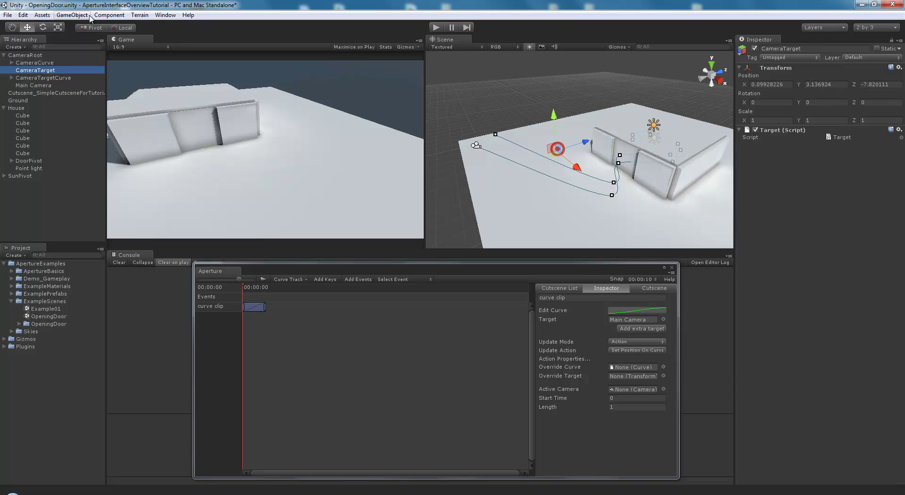
{"action": "left_click", "coordinate": [109, 15]}
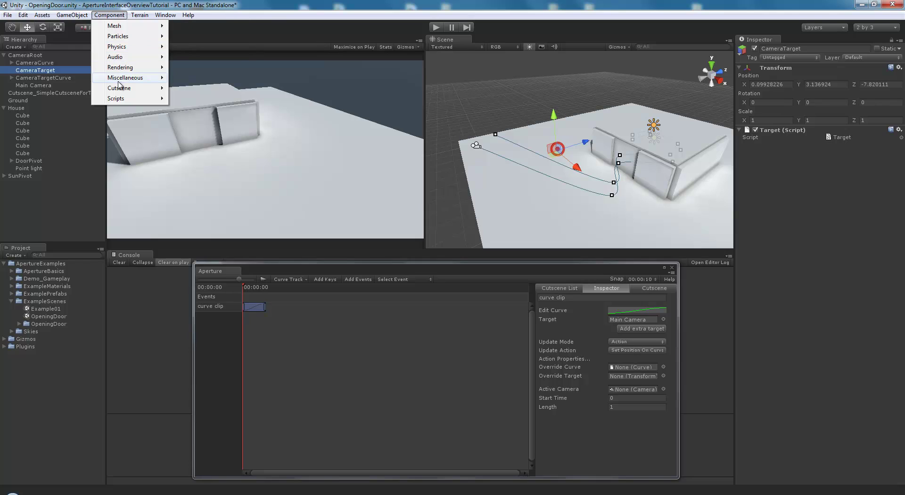
{"action": "mouse_move", "coordinate": [125, 72]}
{"action": "mouse_move", "coordinate": [144, 89]}
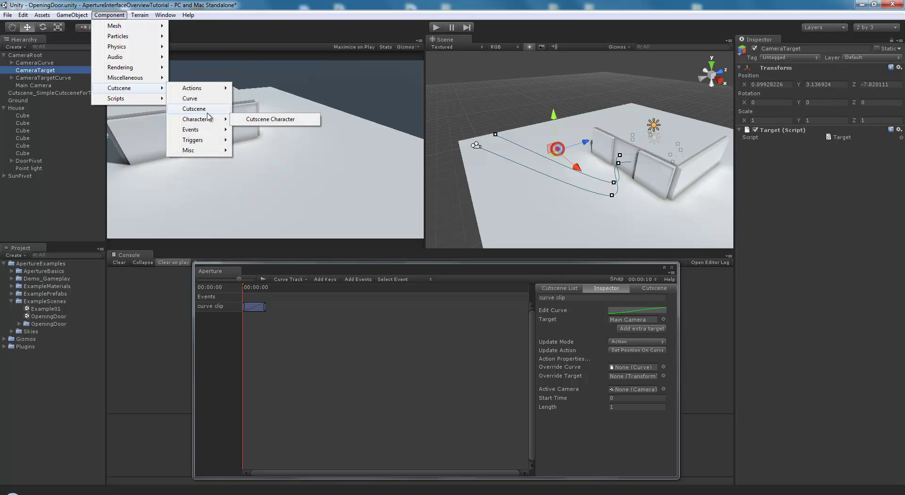
{"action": "mouse_move", "coordinate": [208, 92]}
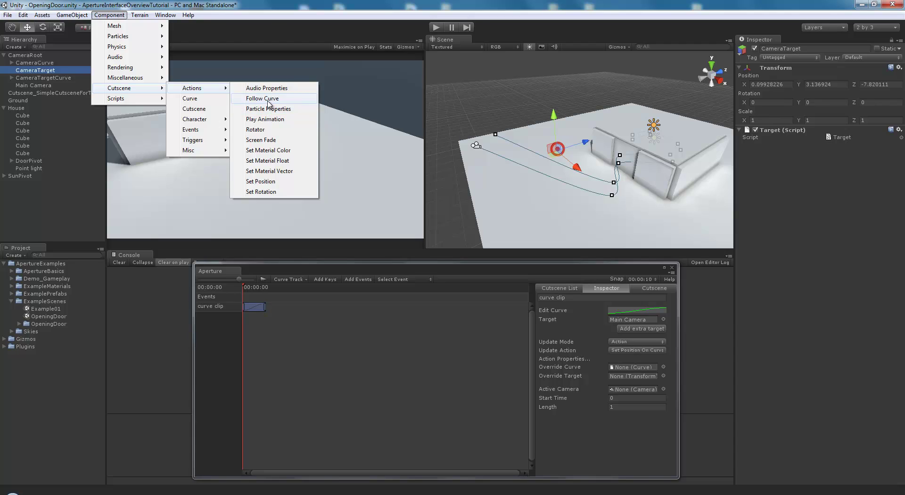
{"action": "left_click", "coordinate": [263, 99]}
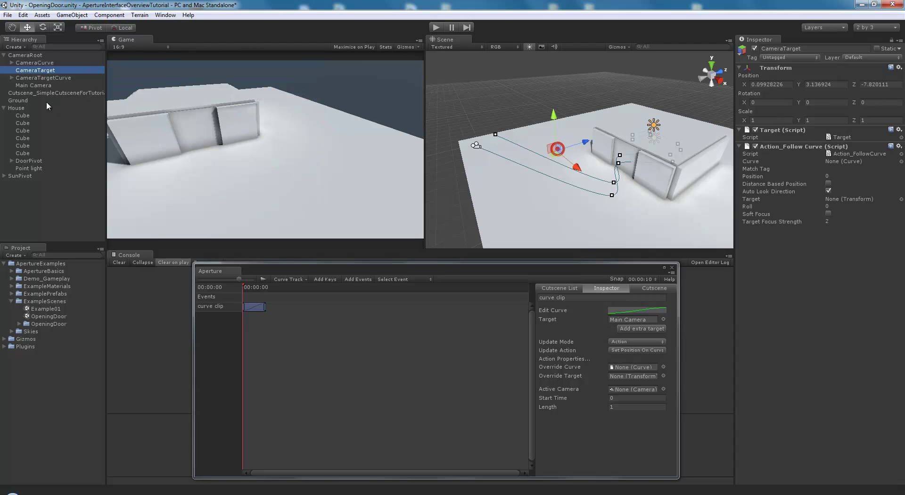
{"action": "left_click_drag", "start_coordinate": [27, 82], "coordinate": [832, 167]}
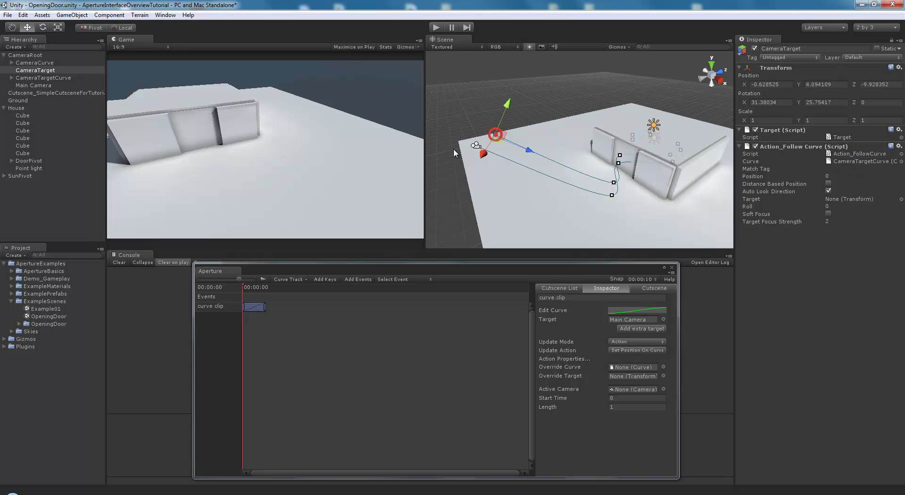
Assign CameraTarget as the Target of the Main Camera's Action_Follow Curve script.
{"action": "left_click_drag", "start_coordinate": [267, 273], "coordinate": [247, 282]}
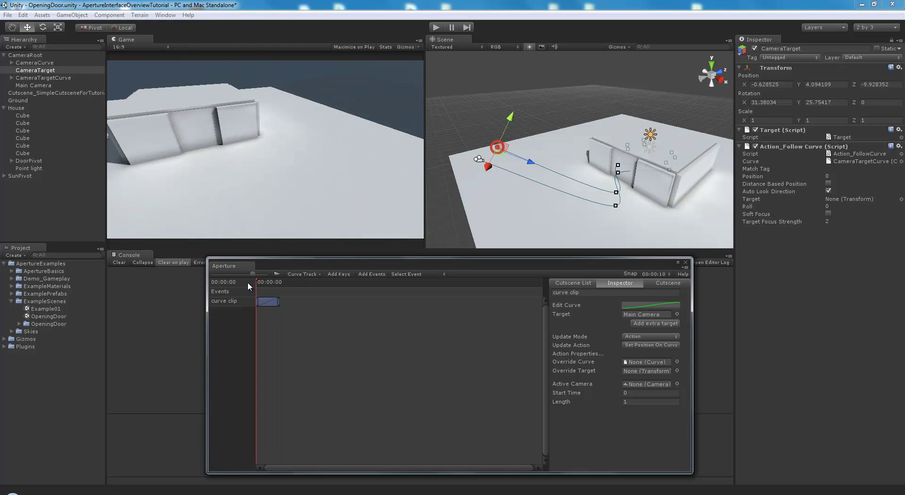
{"action": "left_click", "coordinate": [34, 86]}
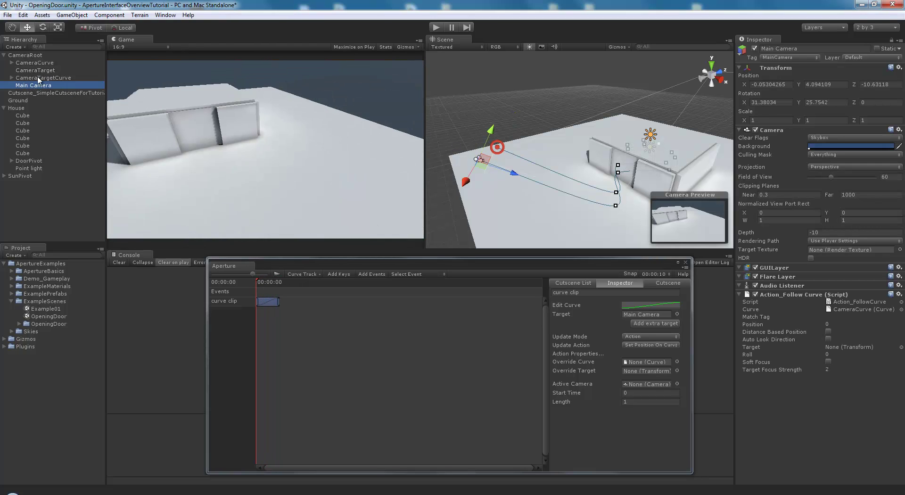
{"action": "left_click_drag", "start_coordinate": [27, 72], "coordinate": [844, 351]}
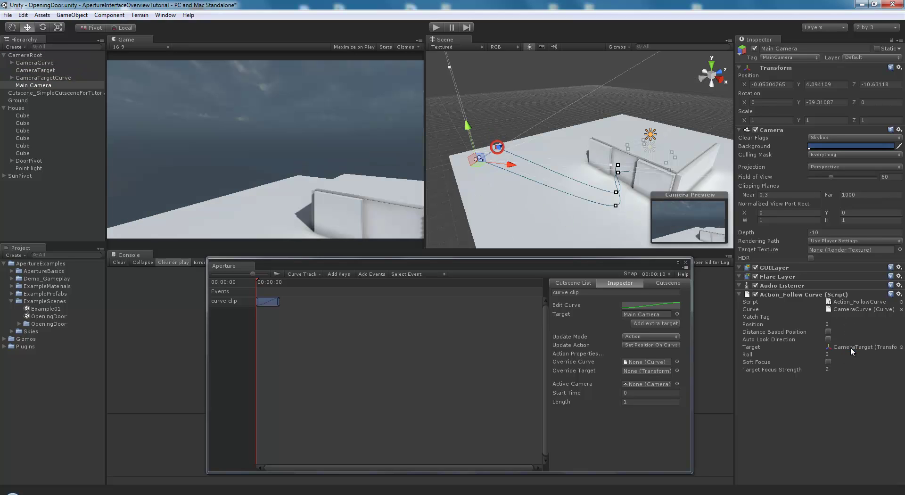
{"action": "mouse_move", "coordinate": [261, 281]}
{"action": "left_mouse_down"}
{"action": "mouse_move", "coordinate": [273, 282]}
{"action": "mouse_move", "coordinate": [250, 282]}
{"action": "left_mouse_up"}
Move Point1 of CameraTargetCurve ahead of the camera, to about X -1.31, Y 1.73, Z -2.67.
{"action": "left_click_drag", "start_coordinate": [537, 145], "coordinate": [474, 140], "text": "alt"}
{"action": "left_click_drag", "start_coordinate": [534, 167], "coordinate": [495, 139], "text": "alt"}
{"action": "left_click", "coordinate": [495, 143]}
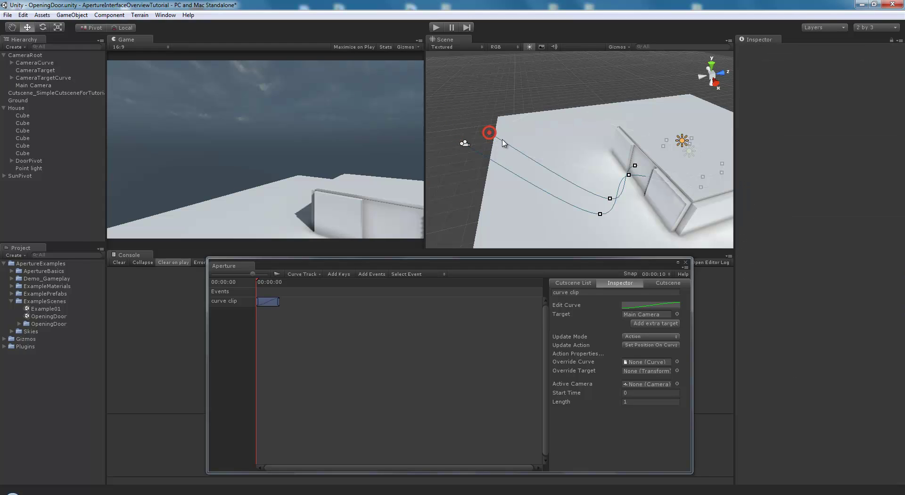
{"action": "left_click", "coordinate": [12, 63]}
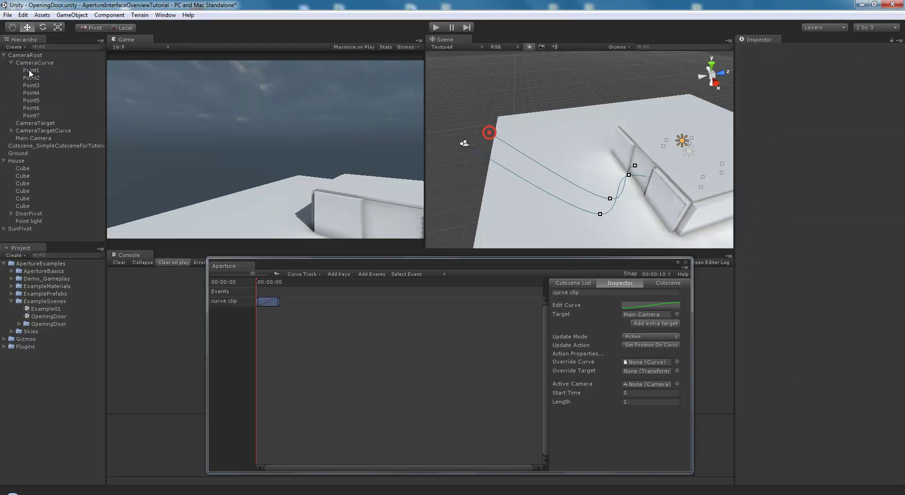
{"action": "left_click", "coordinate": [5, 71]}
{"action": "left_click", "coordinate": [11, 63]}
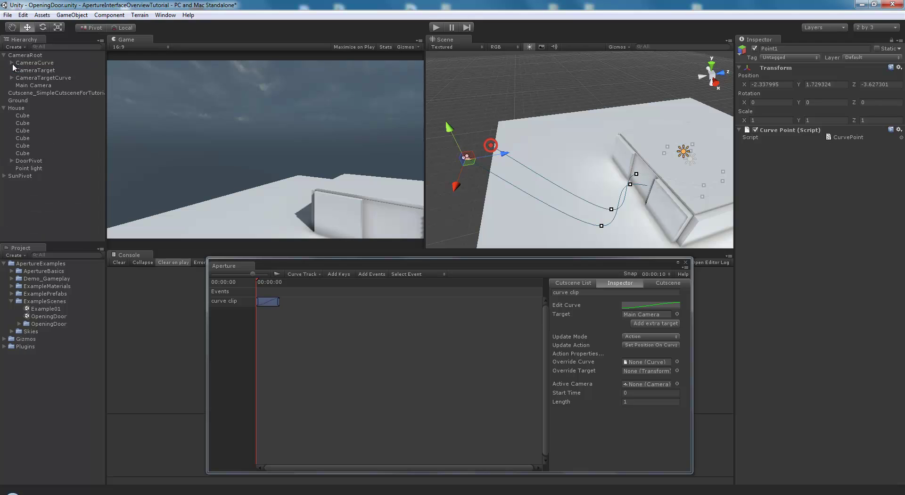
{"action": "left_click", "coordinate": [12, 78]}
{"action": "left_click", "coordinate": [31, 85]}
{"action": "middle_click_drag", "start_coordinate": [593, 183], "coordinate": [473, 162]}
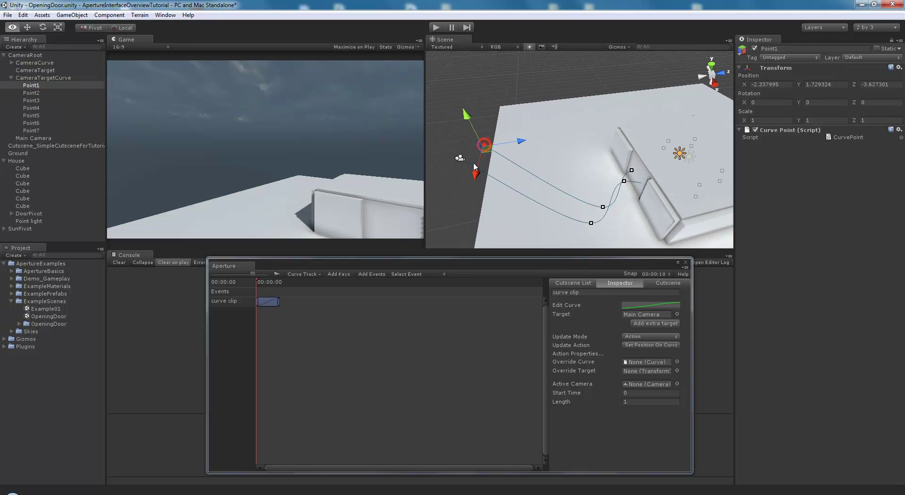
{"action": "left_click_drag", "start_coordinate": [473, 162], "coordinate": [483, 167]}
{"action": "key", "text": "w"}
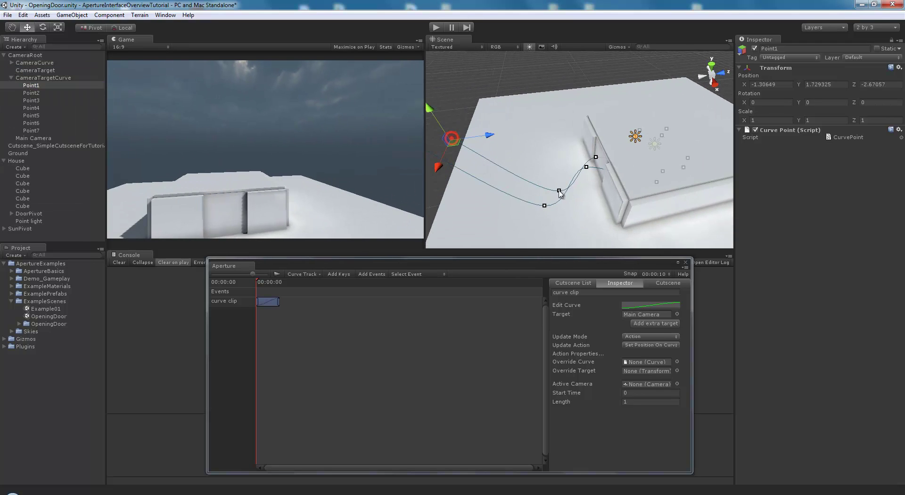
Raise the second point of CameraTargetCurve and place Point3 near the door at about X -1.83, Y -1.34, Z 3.29.
{"action": "left_click", "coordinate": [559, 193]}
{"action": "mouse_move", "coordinate": [566, 204]}
{"action": "left_mouse_down"}
{"action": "mouse_move", "coordinate": [547, 196]}
{"action": "mouse_move", "coordinate": [566, 191]}
{"action": "left_mouse_up"}
{"action": "left_click", "coordinate": [597, 160]}
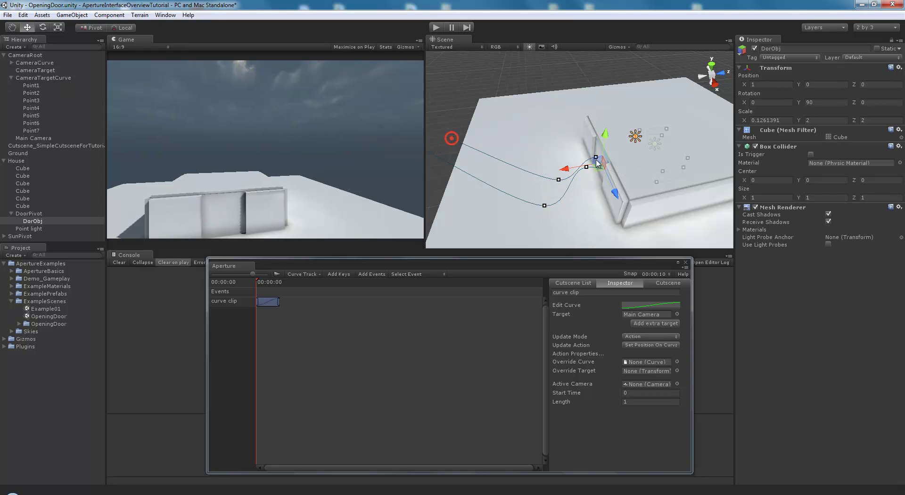
{"action": "left_click_drag", "start_coordinate": [598, 162], "coordinate": [557, 185], "text": "alt"}
{"action": "left_click", "coordinate": [557, 190]}
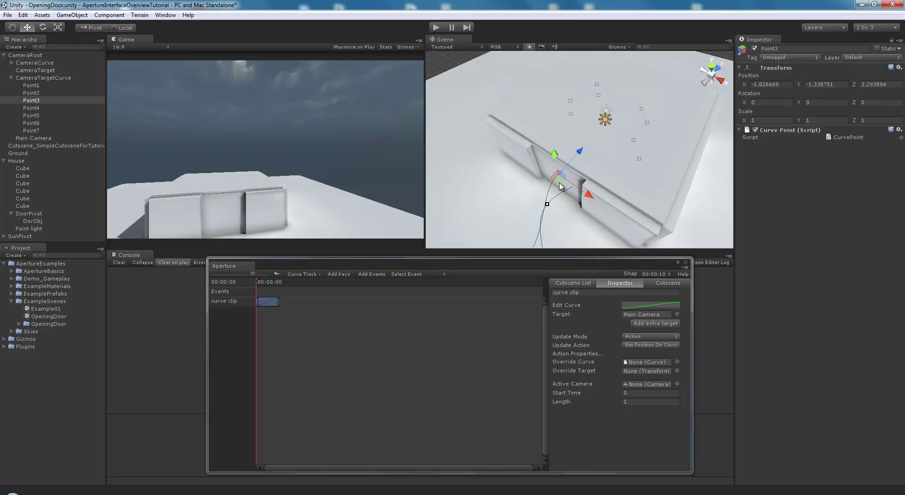
Delete Point5, Point6 and Point7 of CameraTargetCurve and move Point4 inside the house to about X -1.86, Y -1.73, Z 6.07.
{"action": "left_click", "coordinate": [633, 141]}
{"action": "left_click_drag", "start_coordinate": [633, 141], "coordinate": [606, 157]}
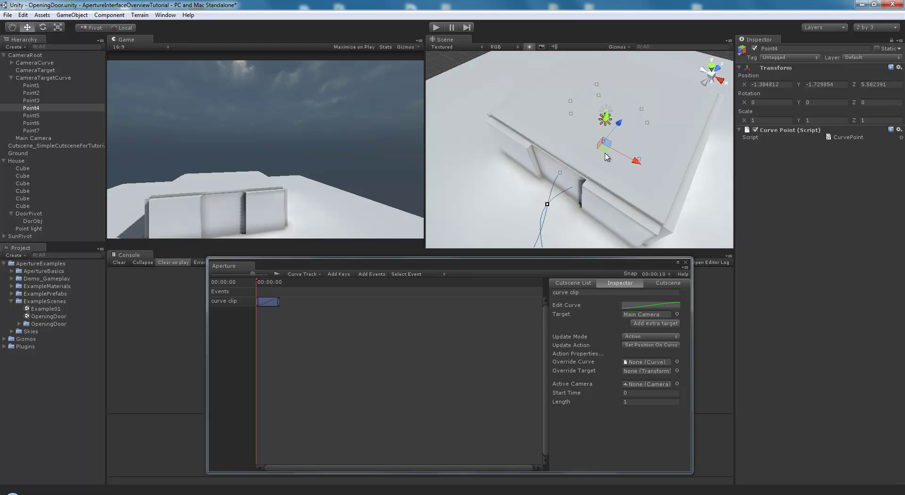
{"action": "left_click", "coordinate": [39, 116]}
{"action": "left_click", "coordinate": [38, 130], "text": "shift"}
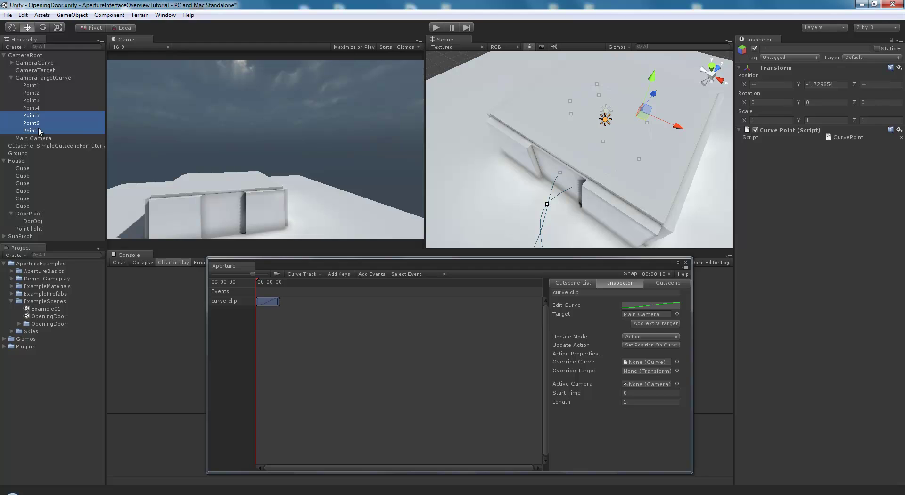
{"action": "key", "text": "Delete"}
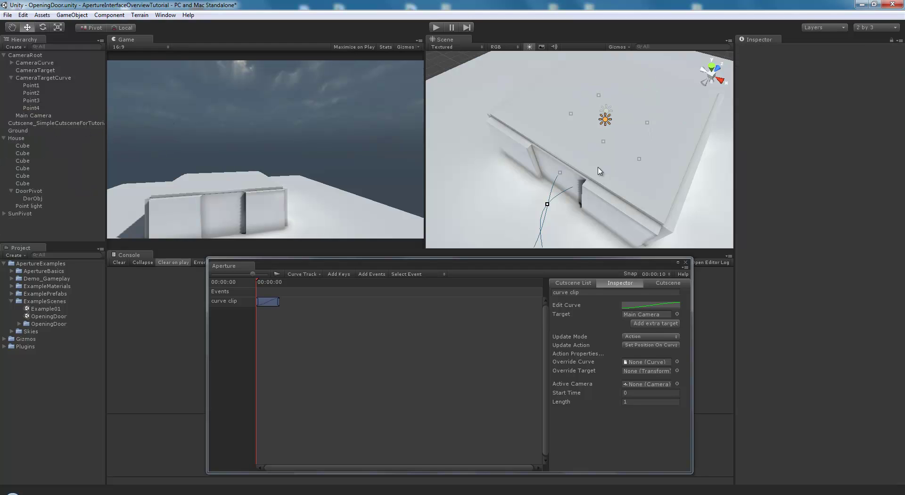
{"action": "left_click", "coordinate": [603, 141]}
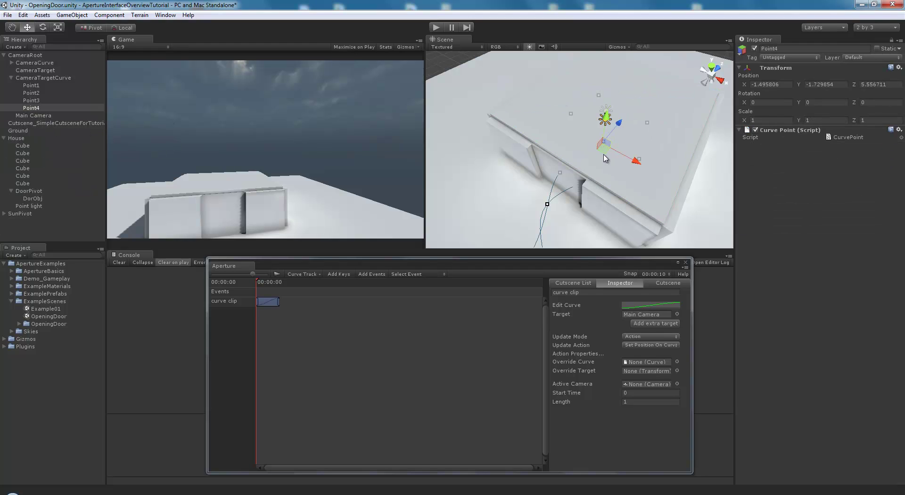
{"action": "left_click_drag", "start_coordinate": [605, 157], "coordinate": [527, 153]}
{"action": "left_click_drag", "start_coordinate": [297, 264], "coordinate": [304, 262]}
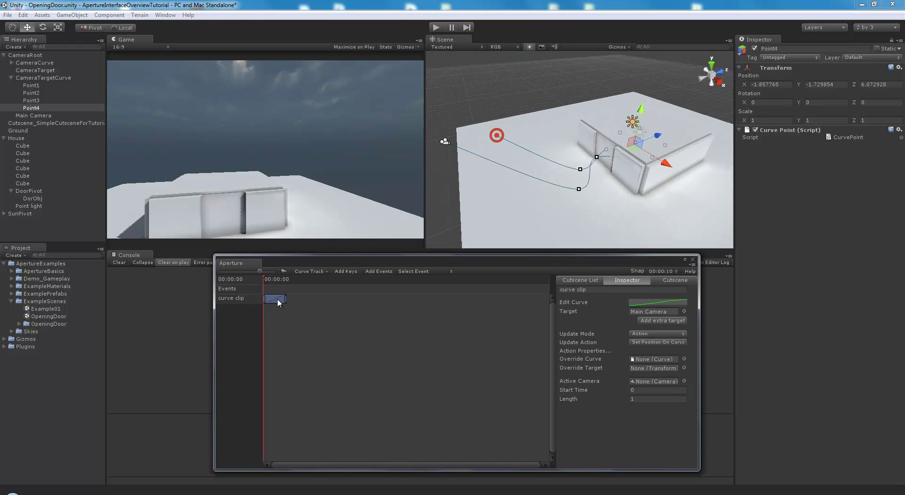
Extend the curve clip along the timeline and set its Length to 10.
{"action": "double_click", "coordinate": [275, 298]}
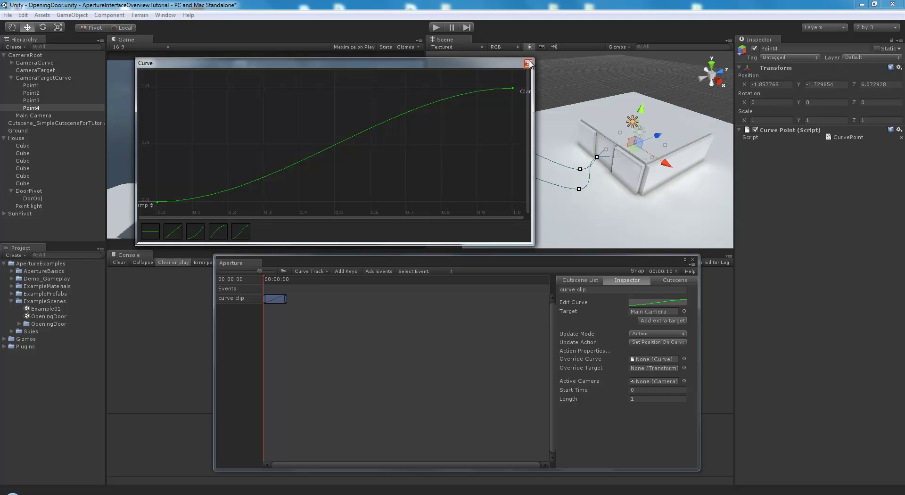
{"action": "left_click", "coordinate": [529, 63]}
{"action": "left_click", "coordinate": [277, 301]}
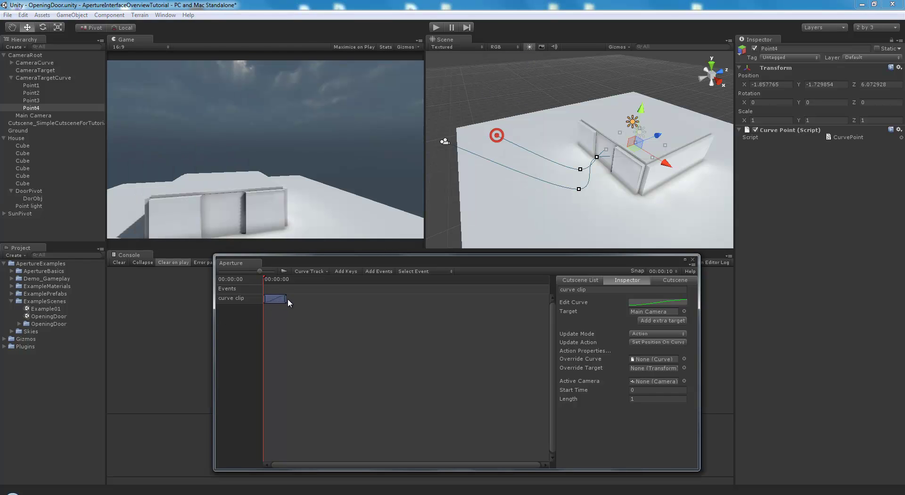
{"action": "left_click", "coordinate": [288, 279]}
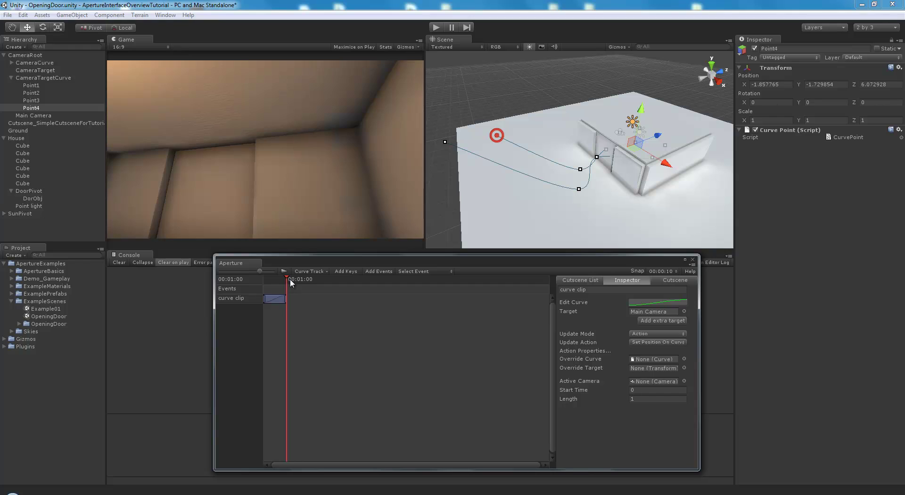
{"action": "left_click_drag", "start_coordinate": [290, 282], "coordinate": [479, 295]}
{"action": "left_click", "coordinate": [285, 300]}
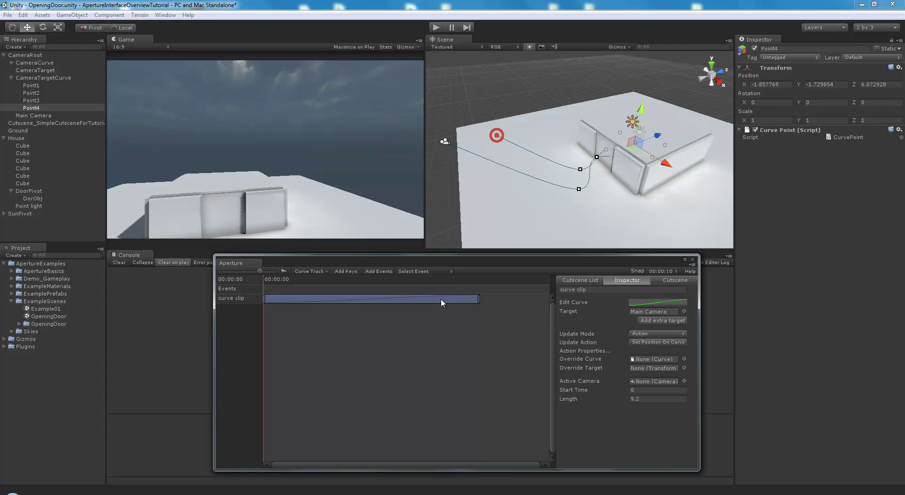
{"action": "left_click", "coordinate": [661, 398]}
{"action": "type", "text": "10"}
Rename the Main Camera's curve clip as CameraMove.
{"action": "left_click_drag", "start_coordinate": [267, 278], "coordinate": [244, 274]}
{"action": "left_click", "coordinate": [592, 289]}
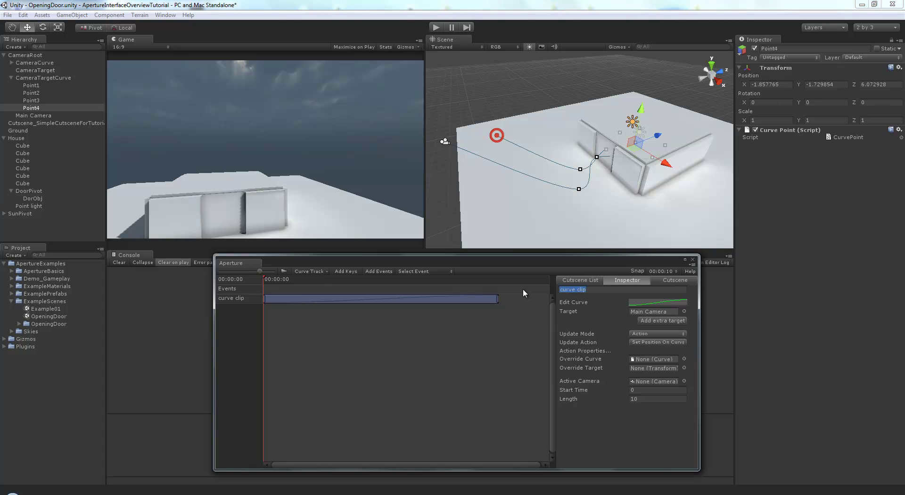
{"action": "type", "text": "CameraMove"}
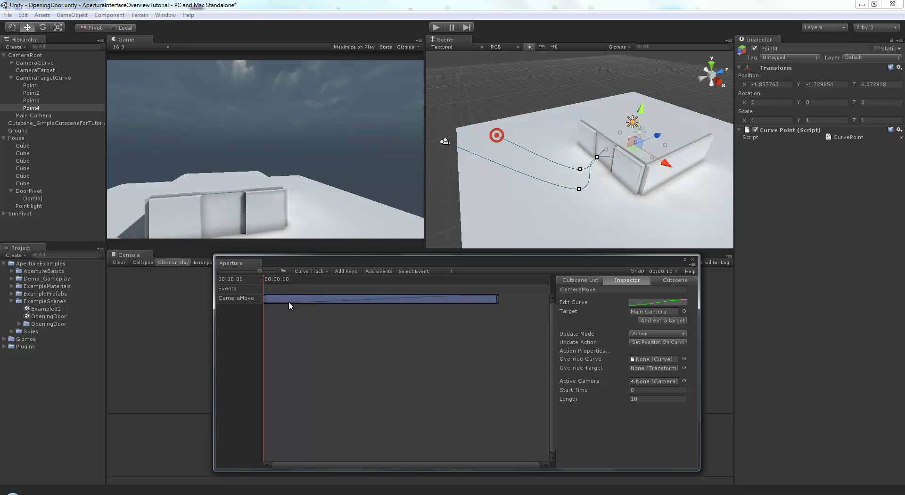
Add a new curve track, set its clip's Length to 10 and assign CameraTarget as the Target.
{"action": "left_click", "coordinate": [306, 271]}
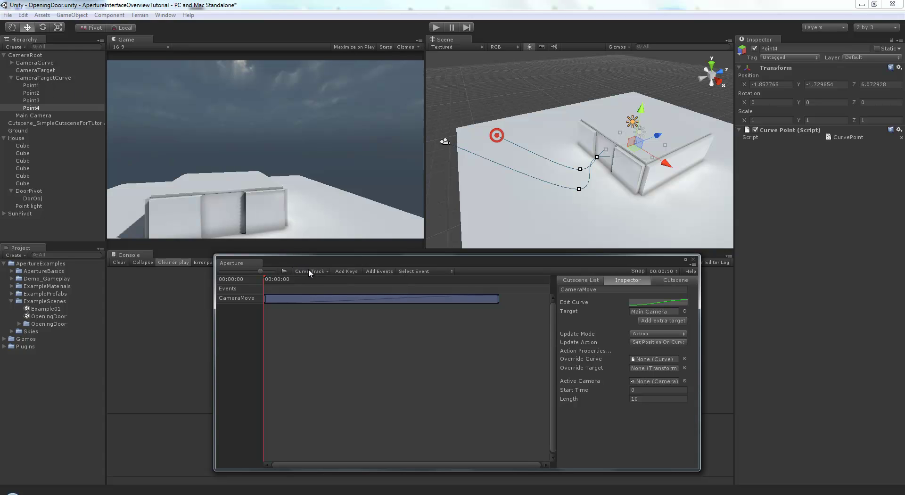
{"action": "left_click", "coordinate": [312, 273]}
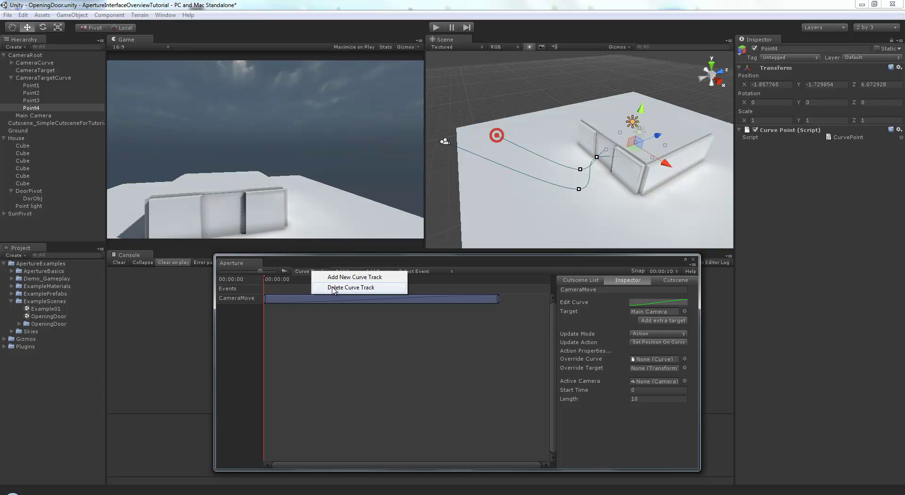
{"action": "left_click", "coordinate": [306, 273]}
{"action": "left_click", "coordinate": [325, 280]}
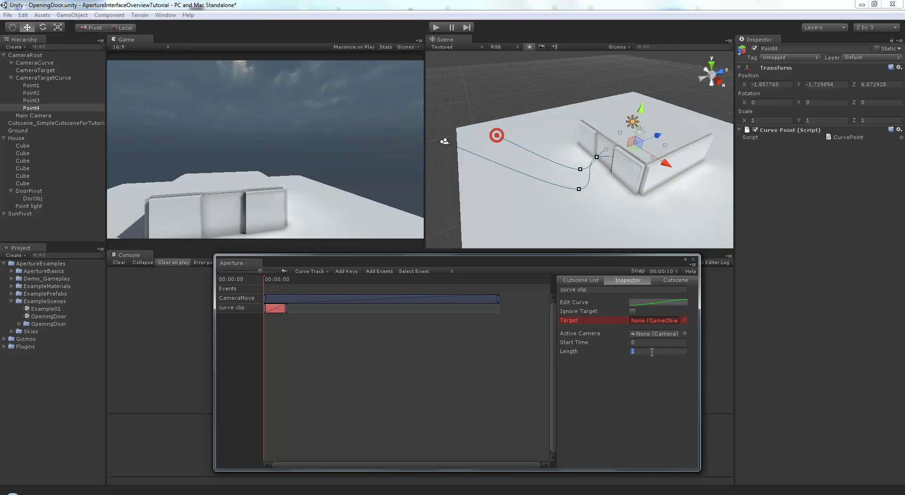
{"action": "type", "text": "10"}
{"action": "key", "text": "Return"}
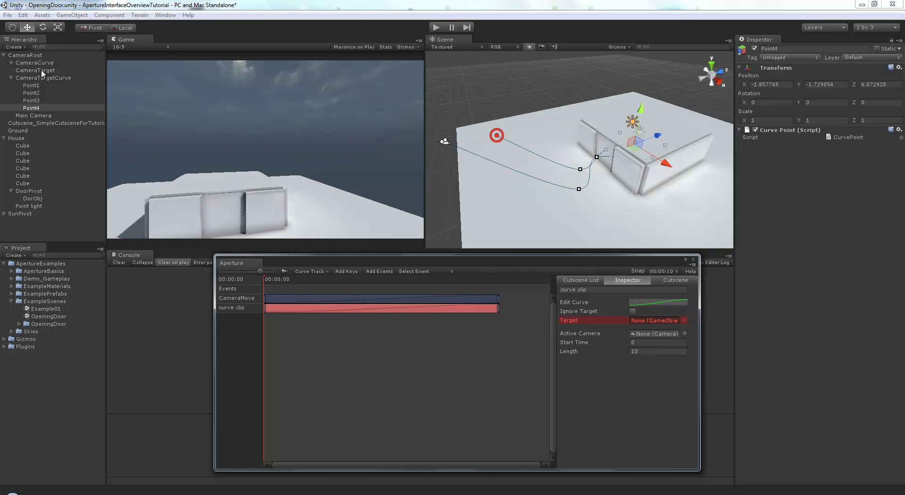
{"action": "left_click_drag", "start_coordinate": [42, 73], "coordinate": [651, 321]}
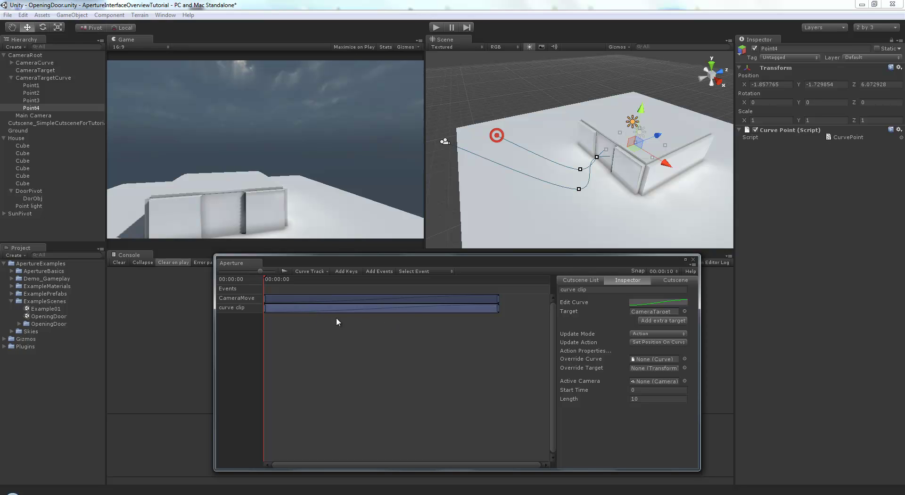
Preview the cutscene and examine the animation curve of the CameraTarget clip.
{"action": "mouse_move", "coordinate": [273, 283]}
{"action": "left_mouse_down"}
{"action": "mouse_move", "coordinate": [454, 281]}
{"action": "mouse_move", "coordinate": [257, 283]}
{"action": "left_mouse_up"}
{"action": "left_click_drag", "start_coordinate": [580, 163], "coordinate": [453, 170], "text": "alt"}
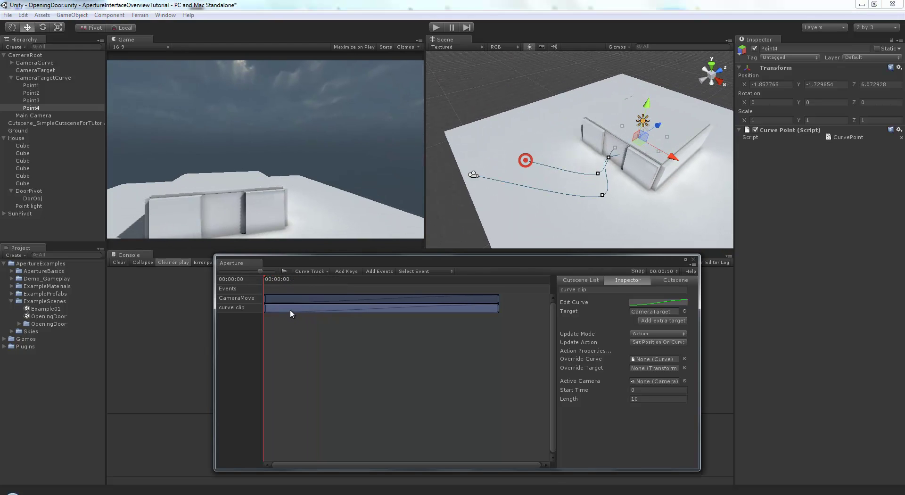
{"action": "left_click", "coordinate": [265, 308]}
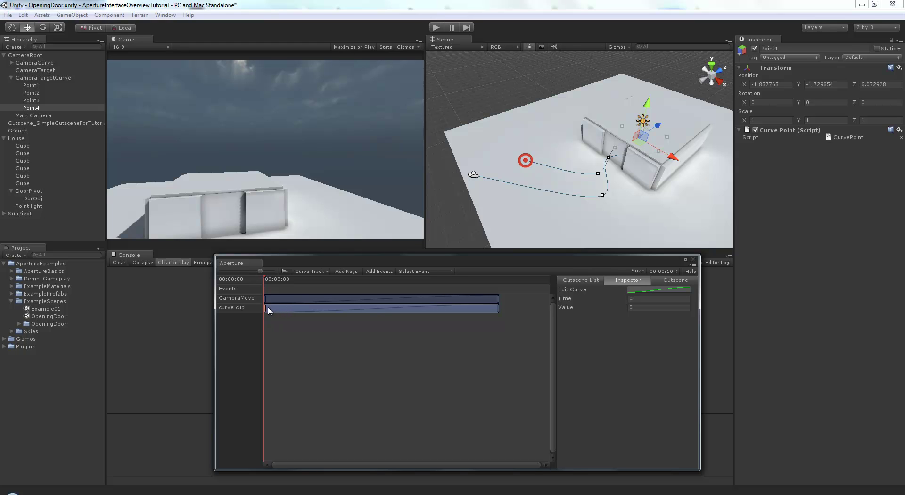
{"action": "double_click", "coordinate": [269, 307]}
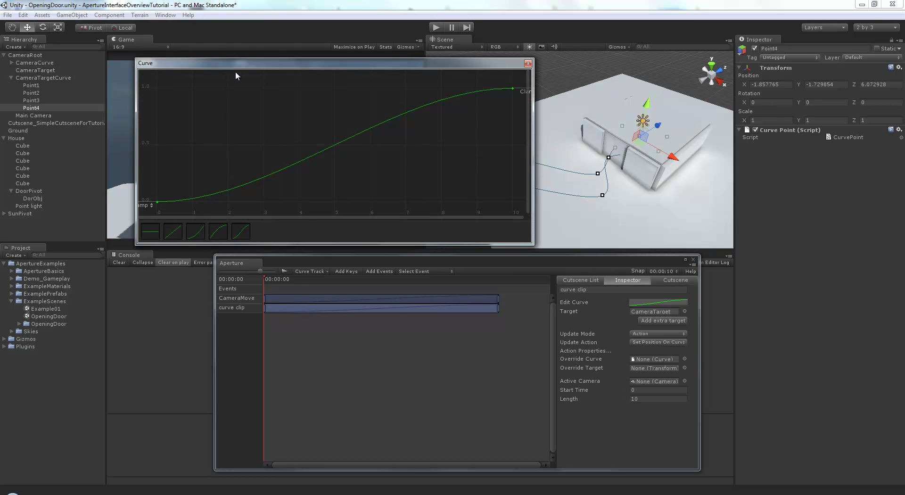
{"action": "left_click_drag", "start_coordinate": [247, 65], "coordinate": [263, 173]}
{"action": "left_click", "coordinate": [541, 186]}
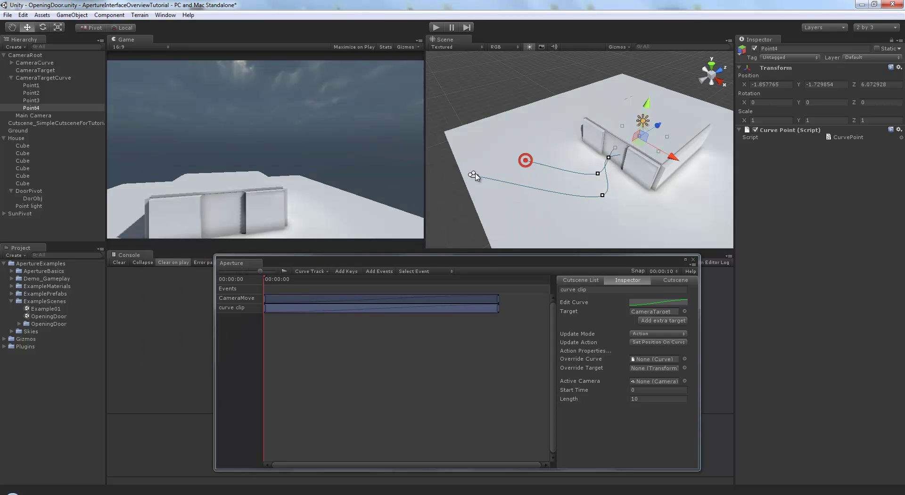
Raise the first key of the CameraTarget clip's animation curve to a value of about 0.4.
{"action": "left_click", "coordinate": [304, 310]}
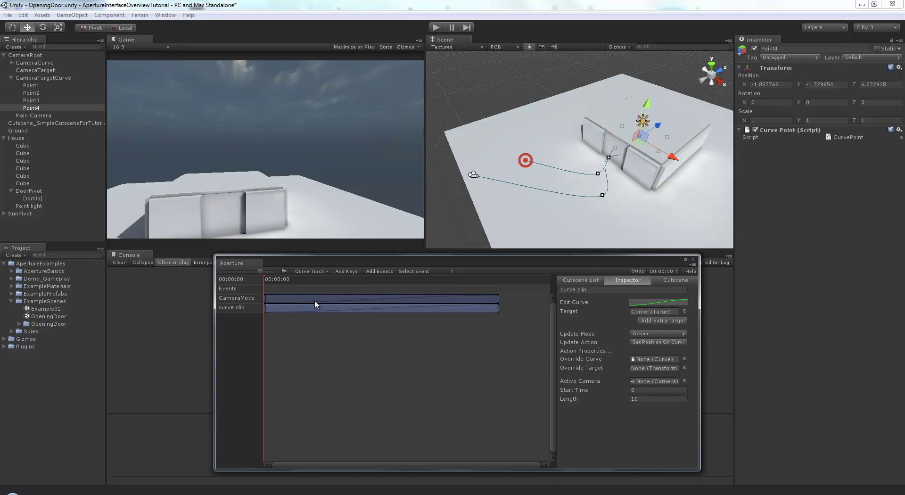
{"action": "left_click", "coordinate": [315, 301]}
{"action": "left_click", "coordinate": [316, 308]}
{"action": "left_click", "coordinate": [332, 300]}
{"action": "left_click", "coordinate": [345, 308]}
{"action": "left_click", "coordinate": [665, 303]}
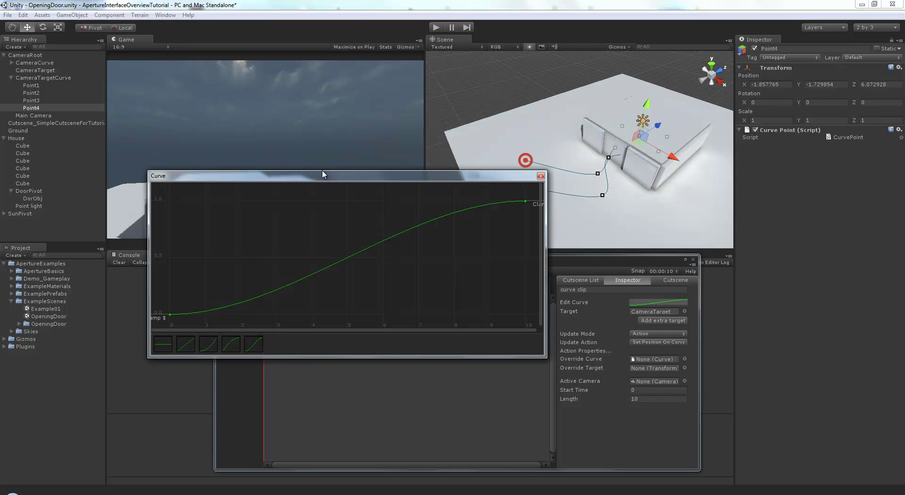
{"action": "left_click_drag", "start_coordinate": [332, 180], "coordinate": [392, 283]}
{"action": "left_click_drag", "start_coordinate": [326, 399], "coordinate": [256, 436]}
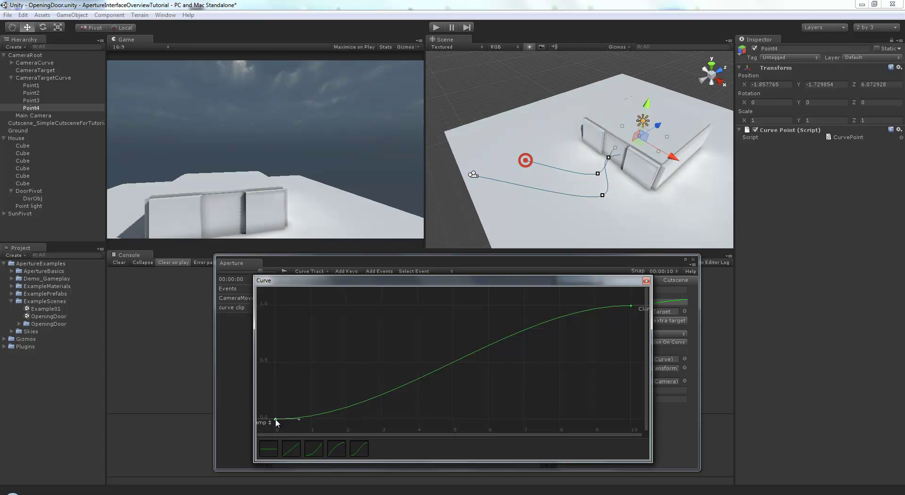
{"action": "left_click_drag", "start_coordinate": [278, 423], "coordinate": [277, 380]}
{"action": "left_click_drag", "start_coordinate": [336, 278], "coordinate": [334, 290]}
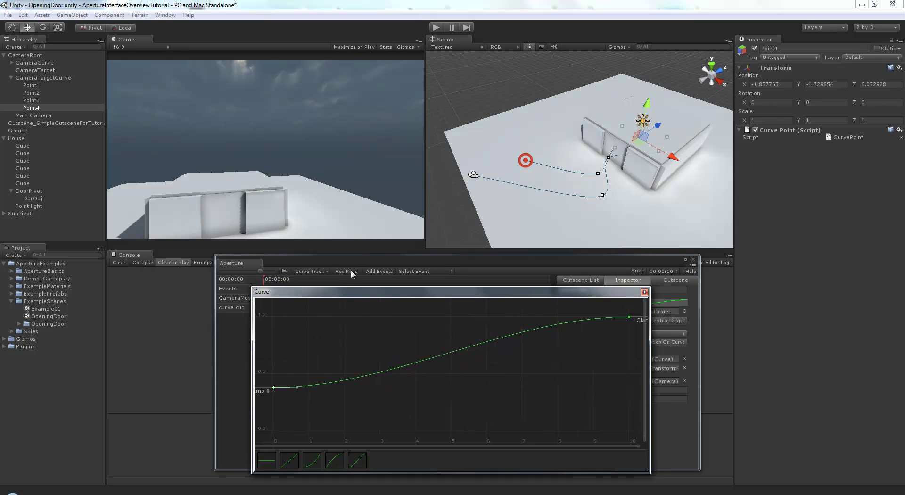
{"action": "left_click", "coordinate": [350, 271]}
Preview the cutscene's opening with the raised start key and leave the playhead at 00:00:34.
{"action": "left_click_drag", "start_coordinate": [277, 279], "coordinate": [262, 281]}
{"action": "left_click_drag", "start_coordinate": [552, 151], "coordinate": [565, 170], "text": "alt"}
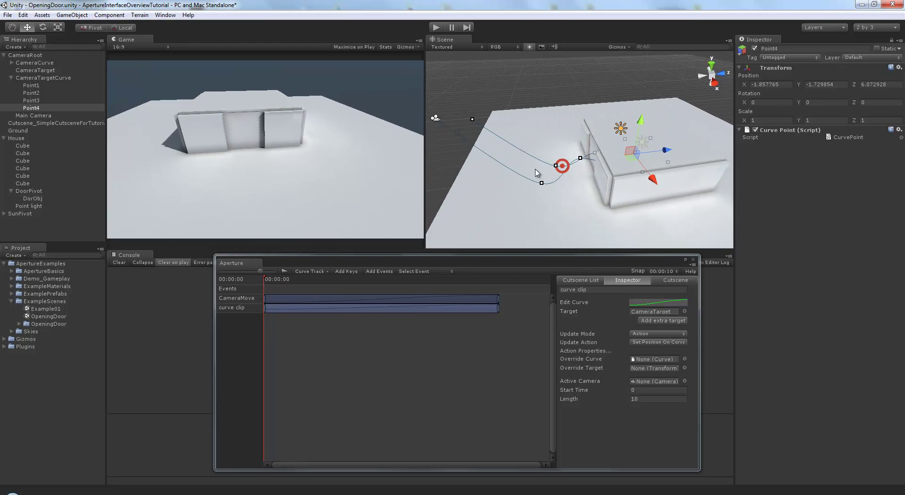
{"action": "mouse_move", "coordinate": [273, 281]}
{"action": "left_mouse_down"}
{"action": "mouse_move", "coordinate": [367, 276]}
{"action": "mouse_move", "coordinate": [267, 277]}
{"action": "mouse_move", "coordinate": [434, 428]}
{"action": "mouse_move", "coordinate": [258, 281]}
{"action": "mouse_move", "coordinate": [271, 278]}
{"action": "left_mouse_up"}
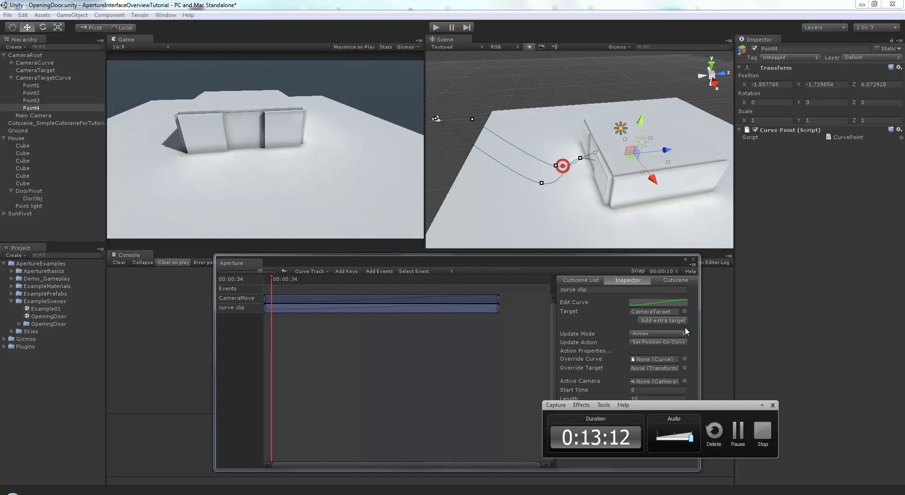
{"action": "left_click", "coordinate": [529, 262]}
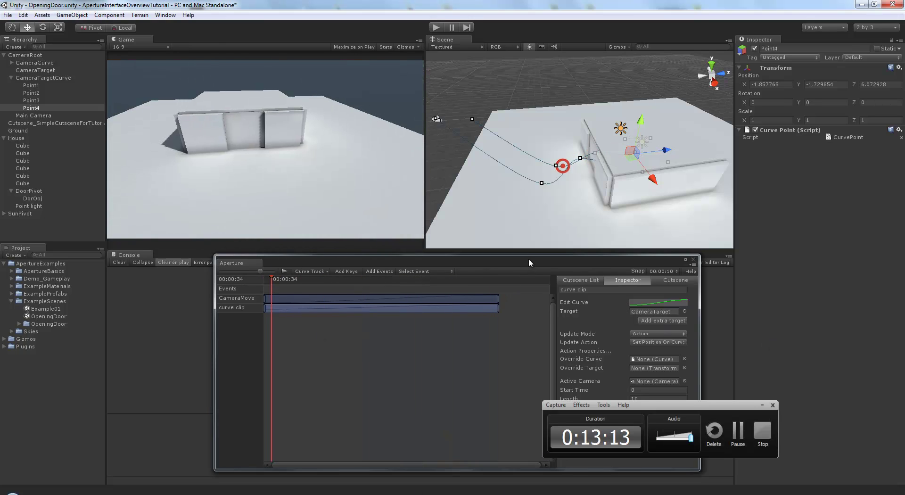
{"action": "left_click", "coordinate": [762, 405]}
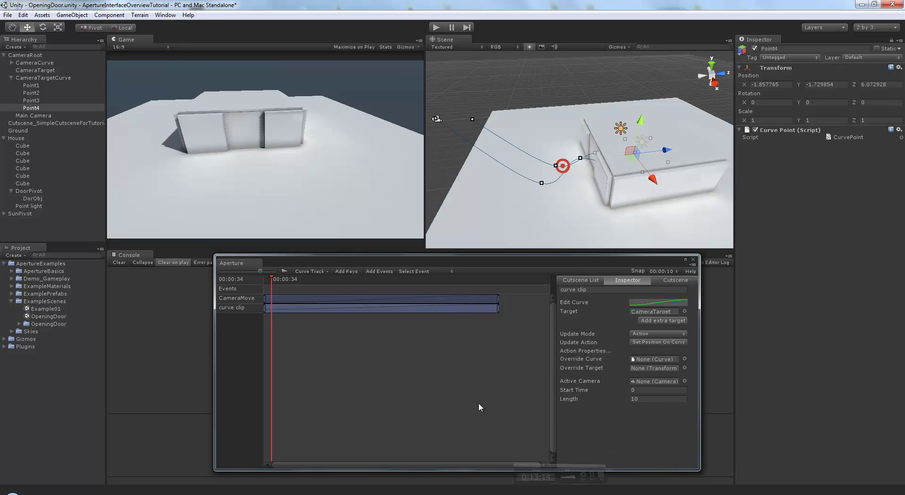
Lower the first key of the CameraTarget clip's animation curve to a value of about 0.1.
{"action": "double_click", "coordinate": [375, 309]}
{"action": "scroll", "coordinate": [361, 372], "scroll_direction": "down", "scroll_amount": 4}
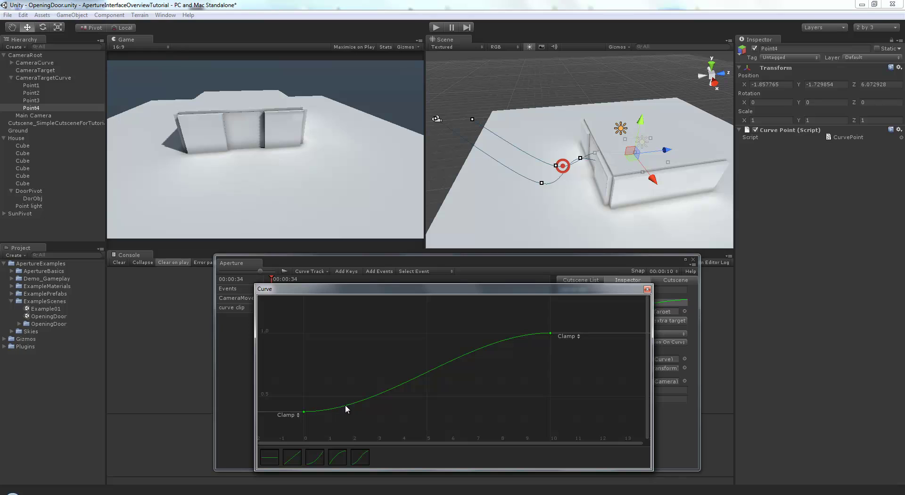
{"action": "middle_click_drag", "start_coordinate": [345, 377], "coordinate": [349, 338]}
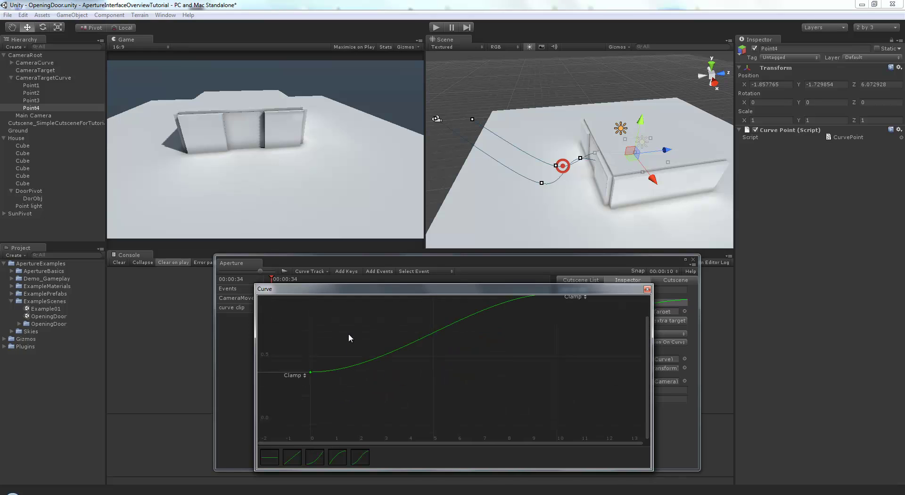
{"action": "left_click_drag", "start_coordinate": [317, 359], "coordinate": [315, 386]}
{"action": "left_click_drag", "start_coordinate": [552, 290], "coordinate": [526, 287]}
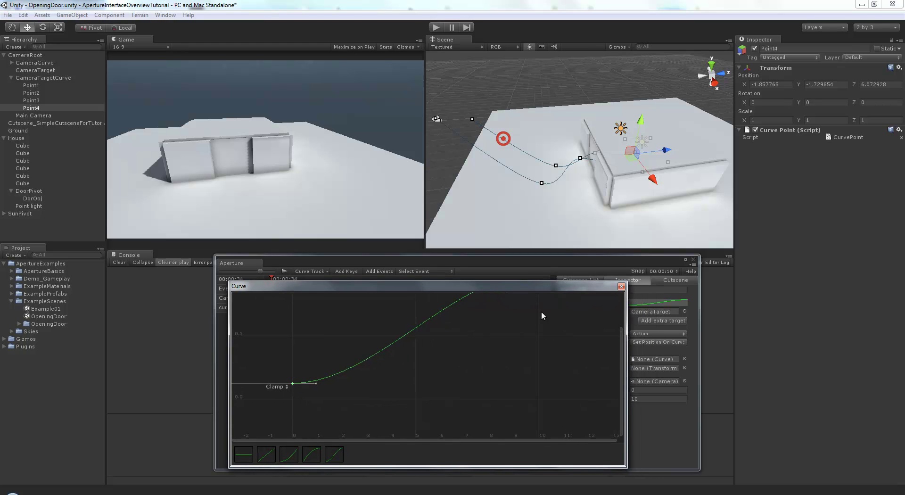
{"action": "key", "text": "f"}
{"action": "left_click", "coordinate": [621, 287]}
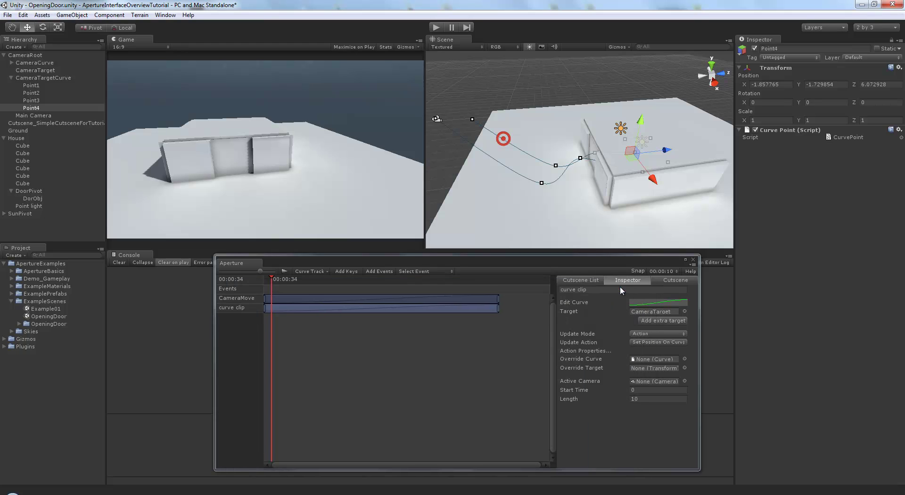
Delete Point4 of CameraTargetCurve near the house.
{"action": "left_click", "coordinate": [555, 166]}
{"action": "middle_click_drag", "start_coordinate": [556, 165], "coordinate": [557, 179]}
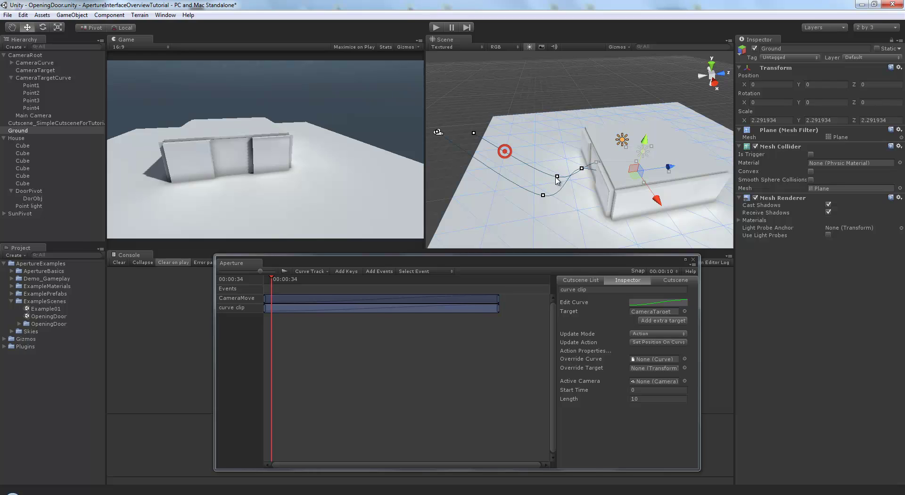
{"action": "left_click", "coordinate": [557, 178]}
{"action": "mouse_move", "coordinate": [557, 179]}
{"action": "left_mouse_down", "text": "alt"}
{"action": "mouse_move", "coordinate": [541, 188]}
{"action": "mouse_move", "coordinate": [542, 204]}
{"action": "mouse_move", "coordinate": [566, 181]}
{"action": "left_mouse_up", "text": "alt"}
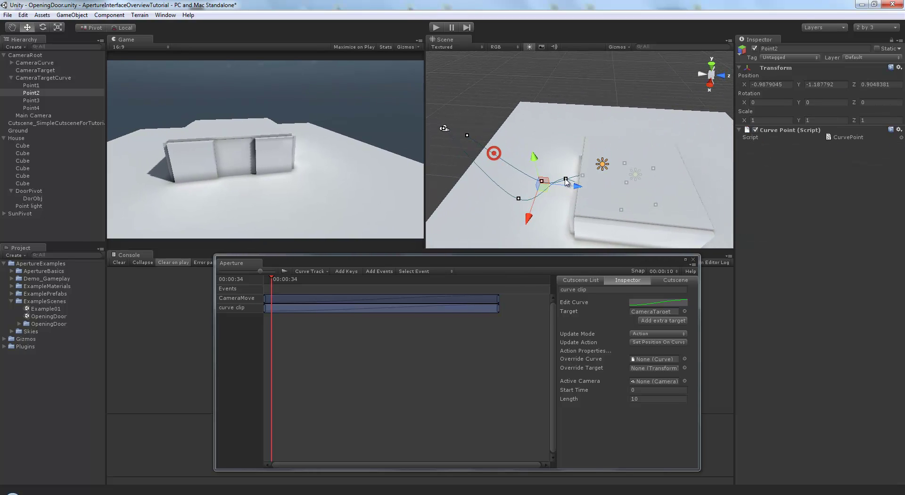
{"action": "left_click", "coordinate": [585, 178]}
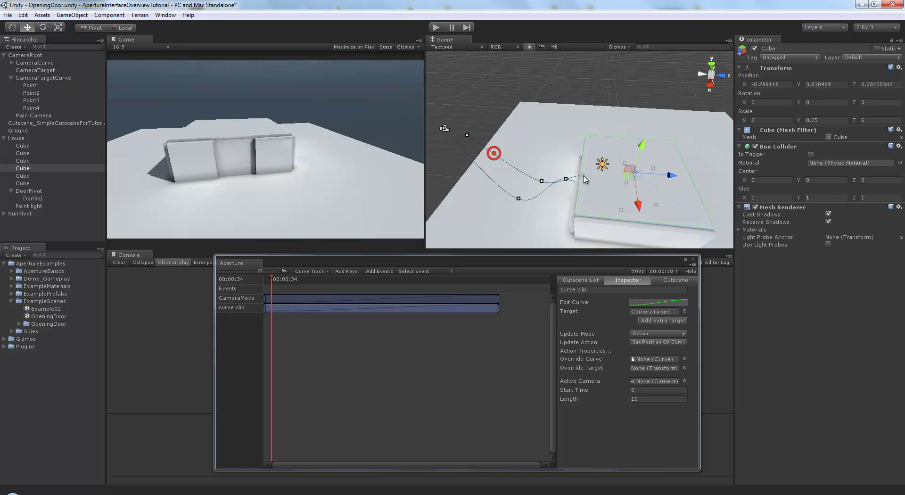
{"action": "left_click_drag", "start_coordinate": [583, 179], "coordinate": [547, 193], "text": "alt"}
{"action": "left_click", "coordinate": [588, 165]}
{"action": "key", "text": "Delete"}
Move Point2 of CameraTargetCurve closer to the door, to about X -1.23, Z 1.31.
{"action": "left_click", "coordinate": [544, 187]}
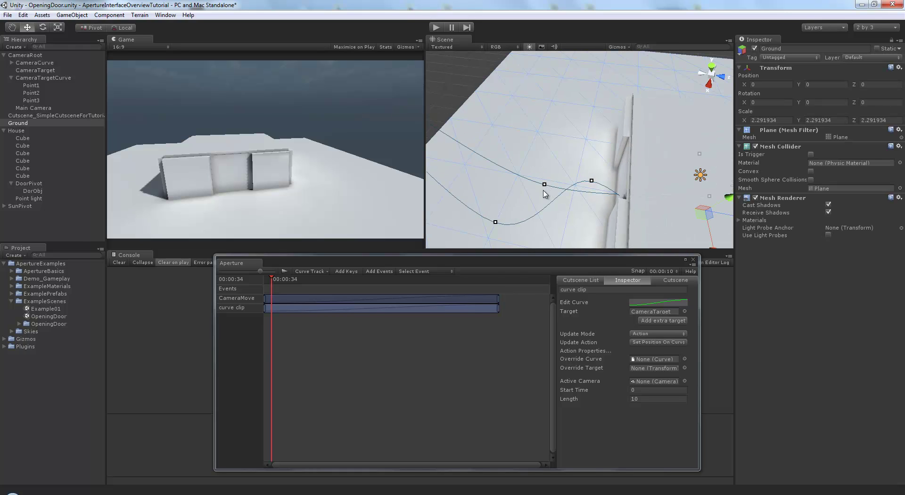
{"action": "left_click", "coordinate": [544, 185]}
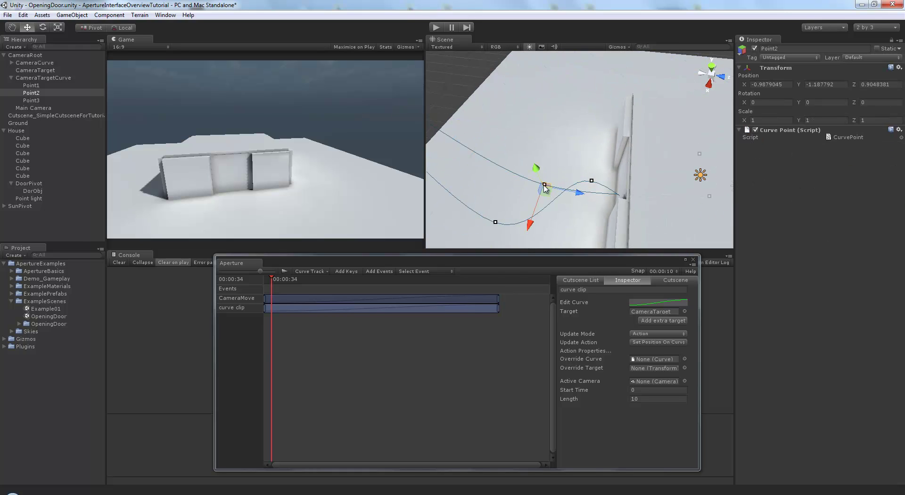
{"action": "left_click_drag", "start_coordinate": [551, 202], "coordinate": [560, 197]}
{"action": "right_click_drag", "start_coordinate": [559, 197], "coordinate": [550, 193], "text": "alt"}
{"action": "left_click_drag", "start_coordinate": [551, 193], "coordinate": [434, 94], "text": "alt"}
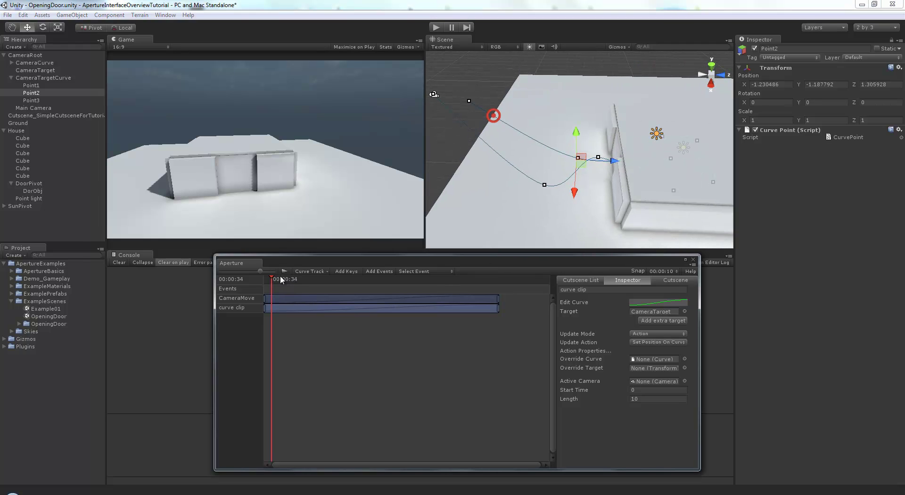
Set the playhead to 00:01:48 and move Point1 of CameraTargetCurve to about X -0.86, Y 1.07, Z -0.86.
{"action": "mouse_move", "coordinate": [281, 279]}
{"action": "left_mouse_down"}
{"action": "mouse_move", "coordinate": [325, 281]}
{"action": "mouse_move", "coordinate": [298, 283]}
{"action": "left_mouse_up"}
{"action": "left_click", "coordinate": [469, 101]}
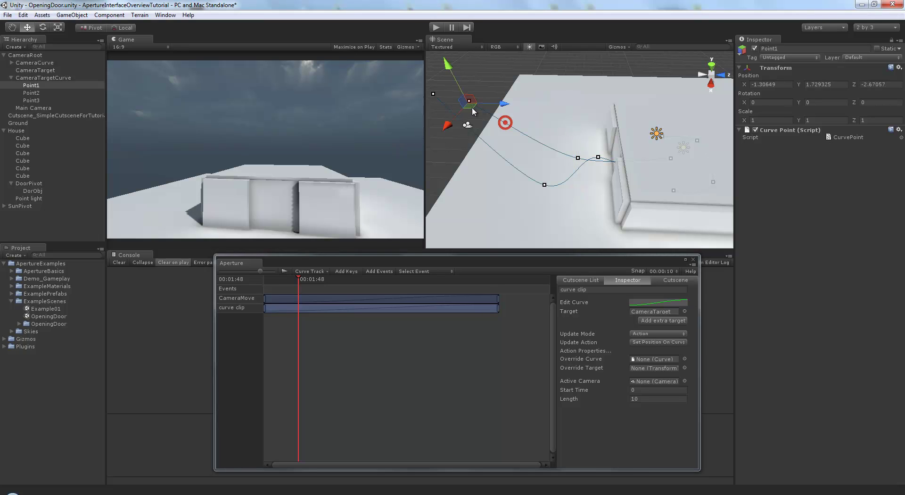
{"action": "left_click_drag", "start_coordinate": [471, 106], "coordinate": [508, 113]}
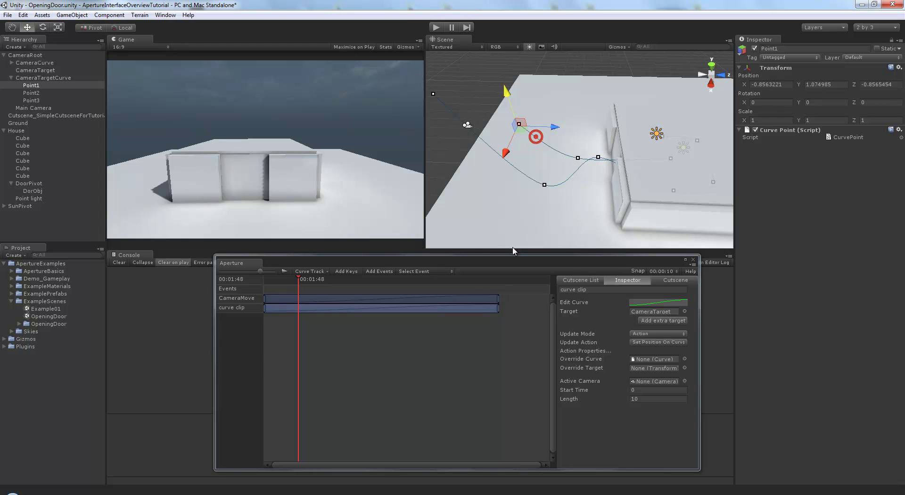
Shorten the CameraTarget clip to end at time 6 and preview the cutscene back to its start.
{"action": "left_click_drag", "start_coordinate": [499, 308], "coordinate": [404, 307]}
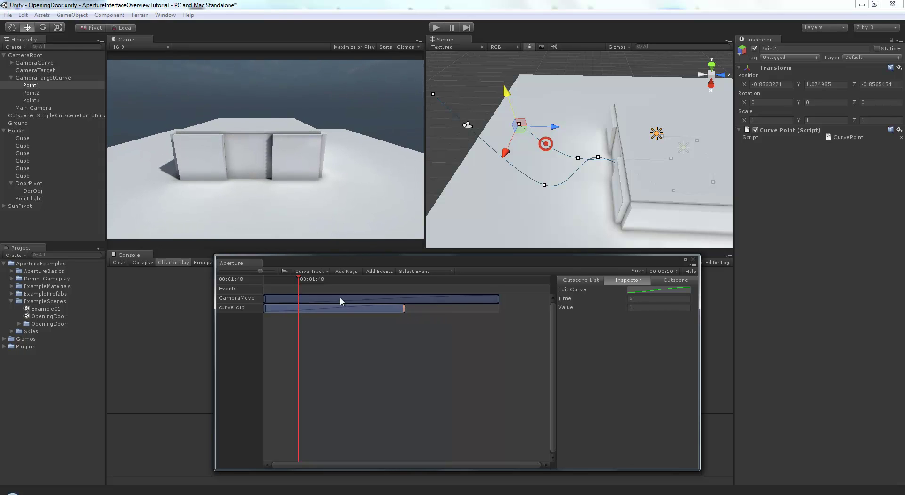
{"action": "left_click", "coordinate": [299, 278]}
{"action": "left_click_drag", "start_coordinate": [298, 280], "coordinate": [263, 281]}
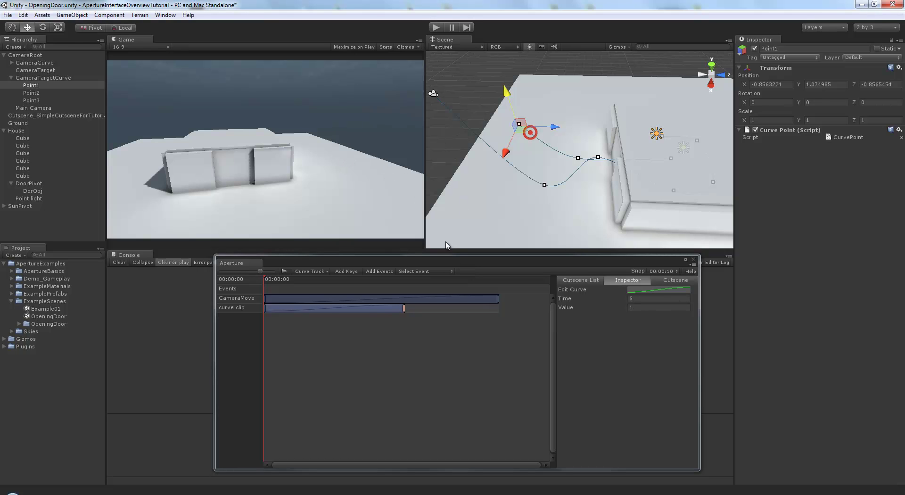
{"action": "left_click_drag", "start_coordinate": [450, 260], "coordinate": [445, 263]}
{"action": "left_click_drag", "start_coordinate": [282, 286], "coordinate": [242, 281]}
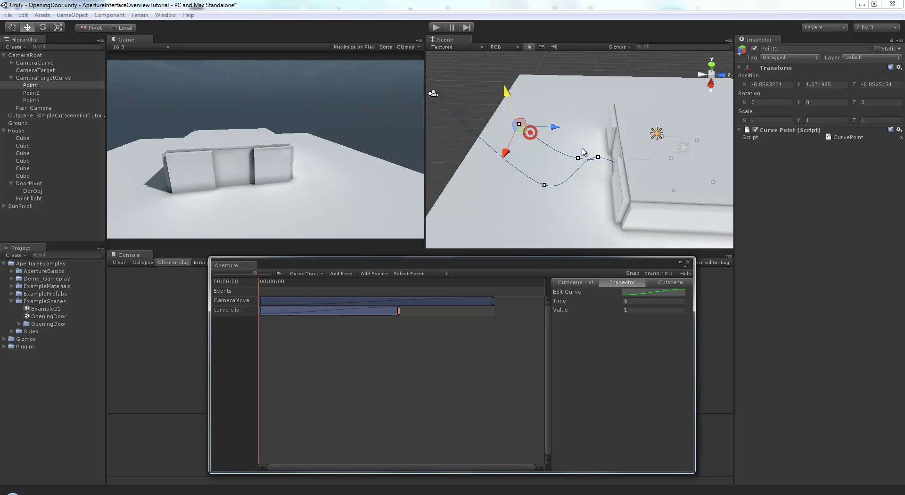
{"action": "left_click_drag", "start_coordinate": [583, 151], "coordinate": [589, 194], "text": "alt"}
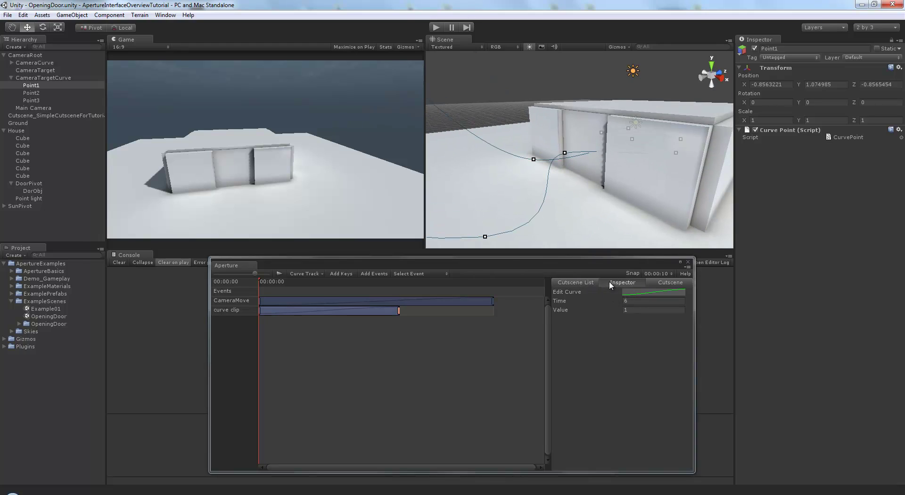
Add a new curve track to the cutscene and rename the existing clip targeting CameraTarget as CameraTarget.
{"action": "left_click", "coordinate": [299, 273]}
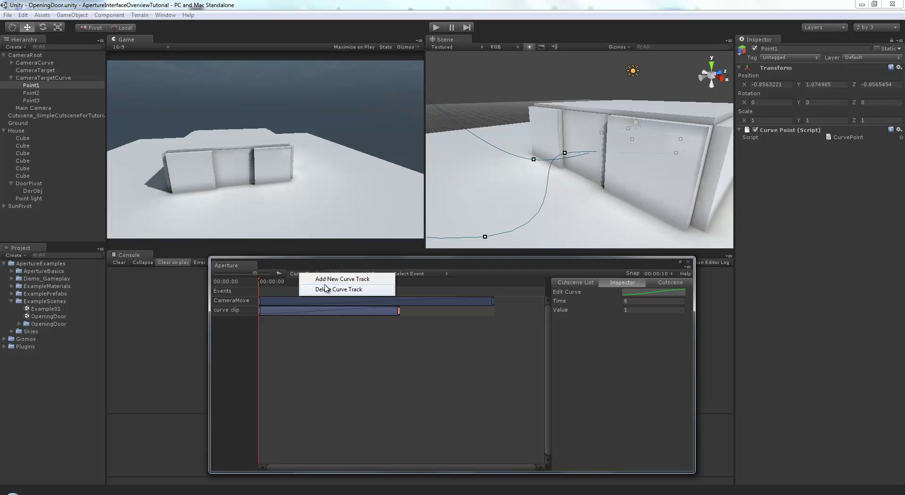
{"action": "left_click", "coordinate": [351, 290]}
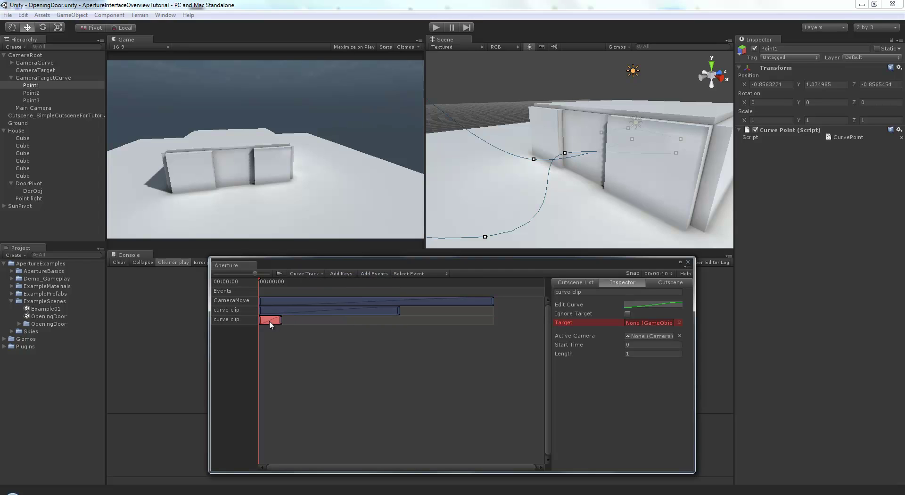
{"action": "left_click", "coordinate": [296, 311]}
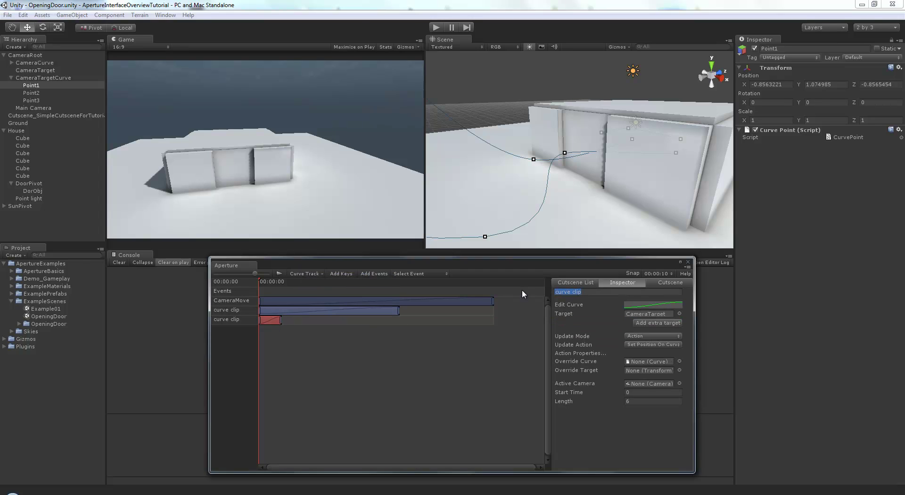
{"action": "type", "text": "CameraTarget"}
Rename the new track's clip as OpenDoor, assign DoorPivot as its target and start it at time 5.
{"action": "left_click", "coordinate": [262, 322]}
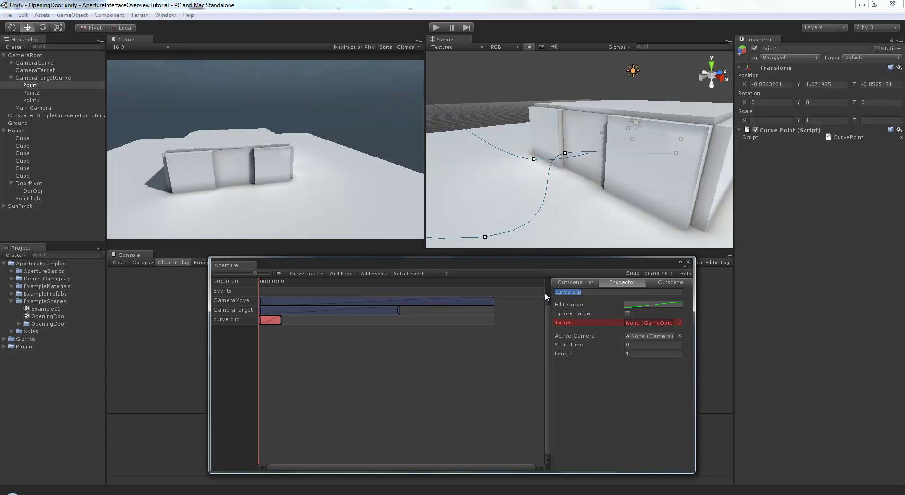
{"action": "type", "text": "OpenDoor"}
{"action": "left_click_drag", "start_coordinate": [25, 185], "coordinate": [649, 323]}
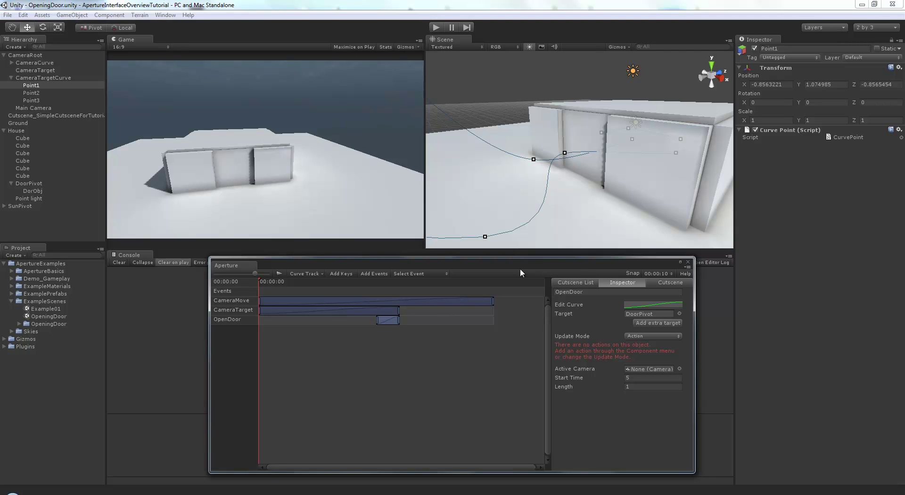
Set the OpenDoor clip's update mode to Direct Var Access and its update variable to Transform.eulerAngles.y.
{"action": "left_click_drag", "start_coordinate": [520, 268], "coordinate": [495, 265]}
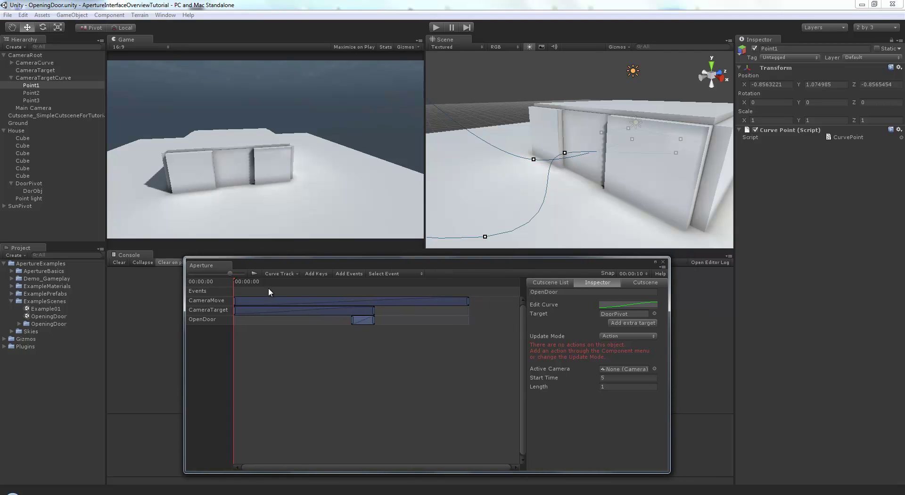
{"action": "left_click_drag", "start_coordinate": [269, 289], "coordinate": [335, 287]}
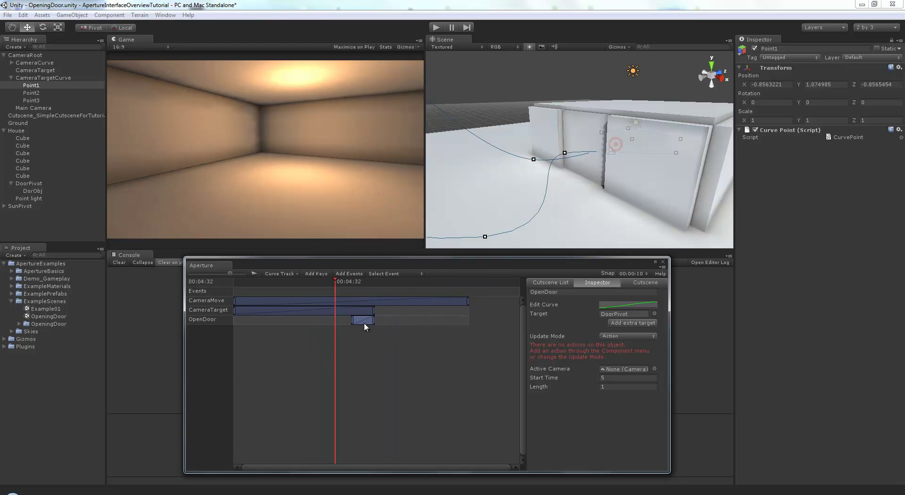
{"action": "left_click", "coordinate": [625, 336]}
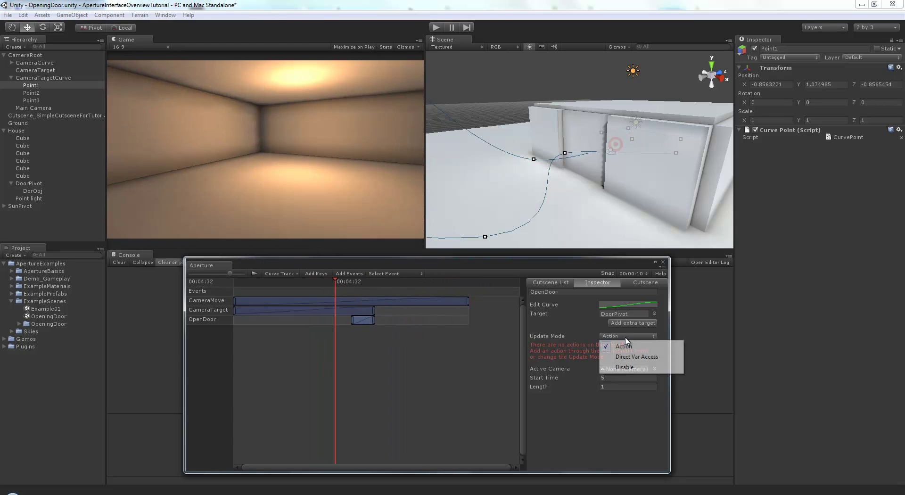
{"action": "left_click", "coordinate": [629, 355]}
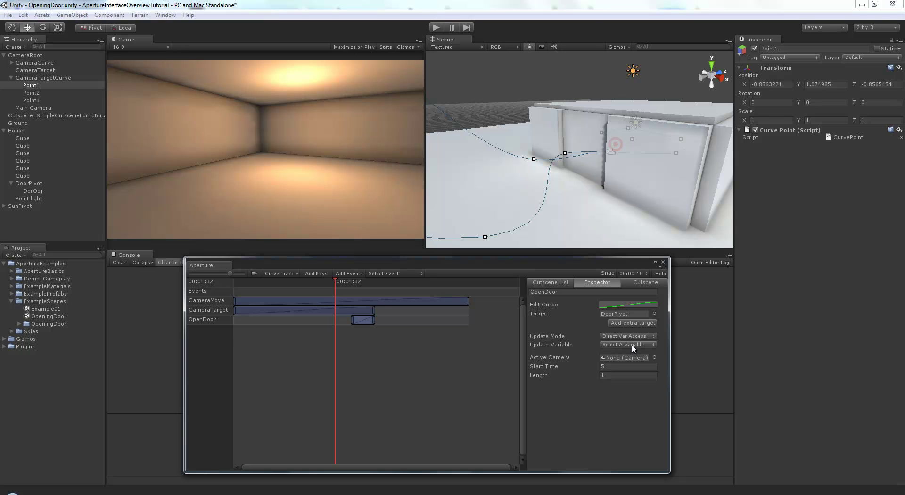
{"action": "left_click", "coordinate": [620, 344]}
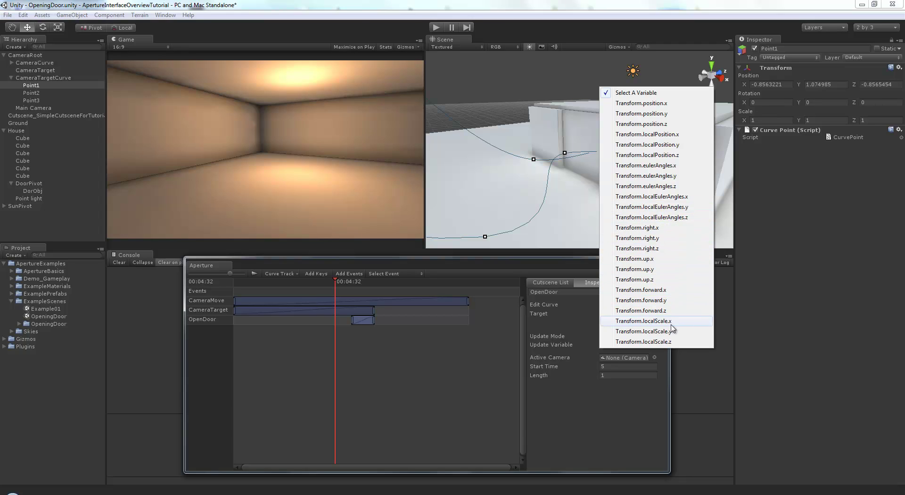
{"action": "left_click", "coordinate": [669, 181]}
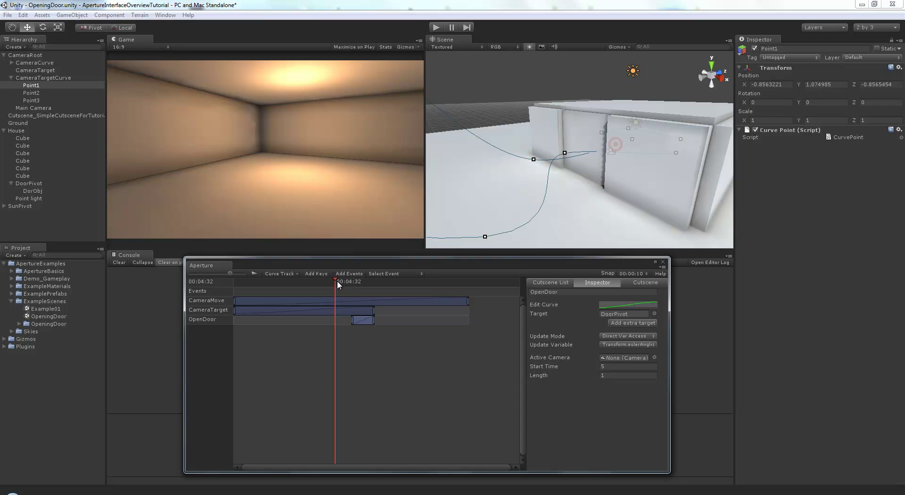
Set the value of the OpenDoor clip's end key to 90 and scrub the cutscene to preview the door's rotation.
{"action": "left_click_drag", "start_coordinate": [337, 280], "coordinate": [364, 285]}
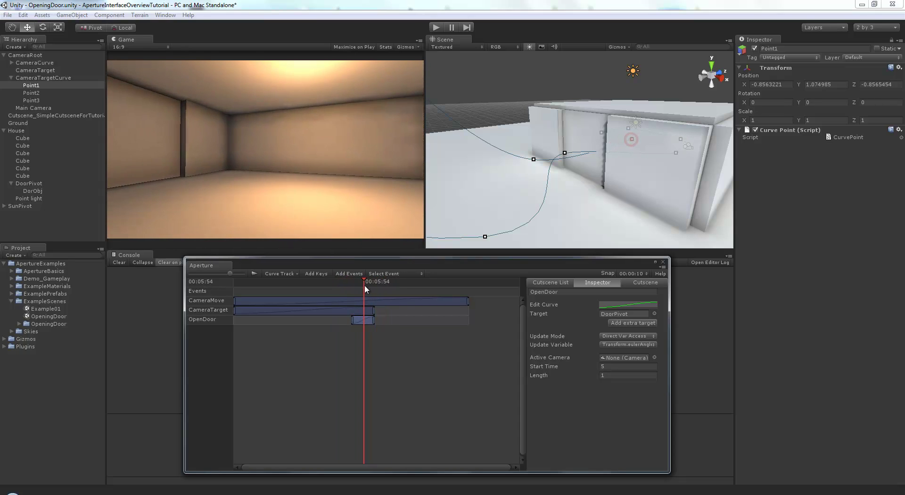
{"action": "left_click", "coordinate": [374, 320]}
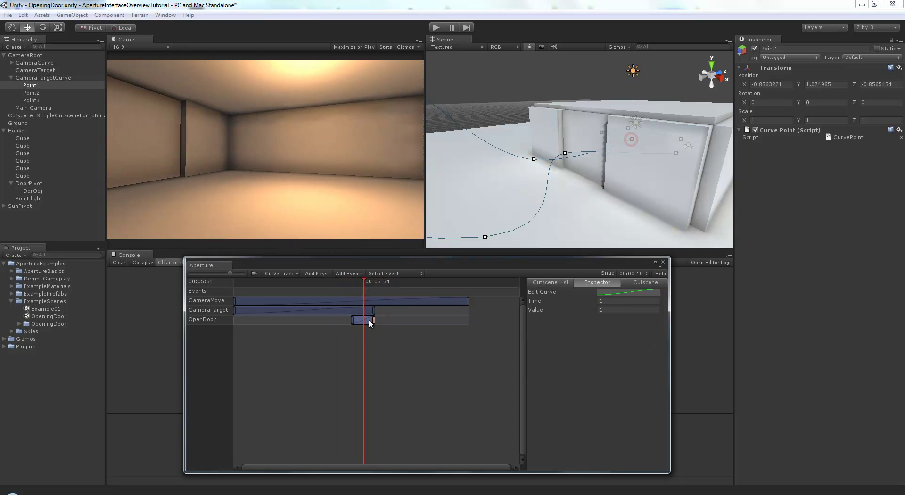
{"action": "left_click_drag", "start_coordinate": [531, 313], "coordinate": [846, 322]}
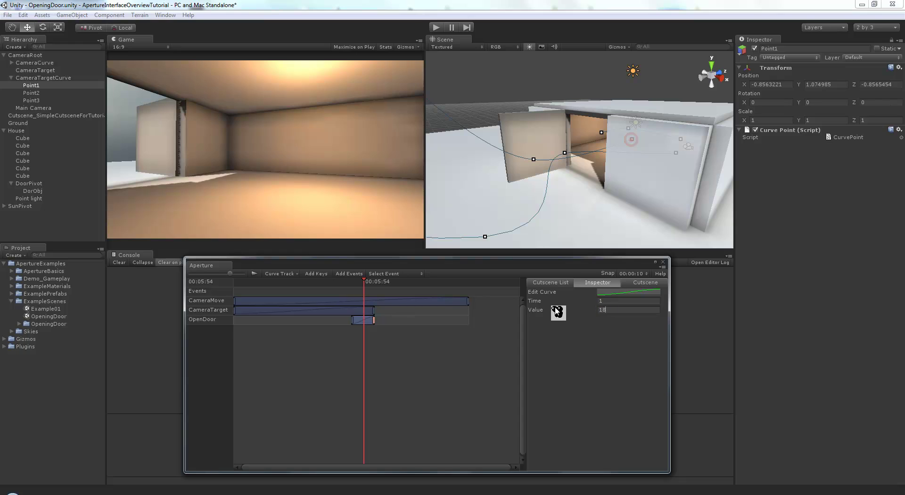
{"action": "left_click_drag", "start_coordinate": [366, 281], "coordinate": [378, 281]}
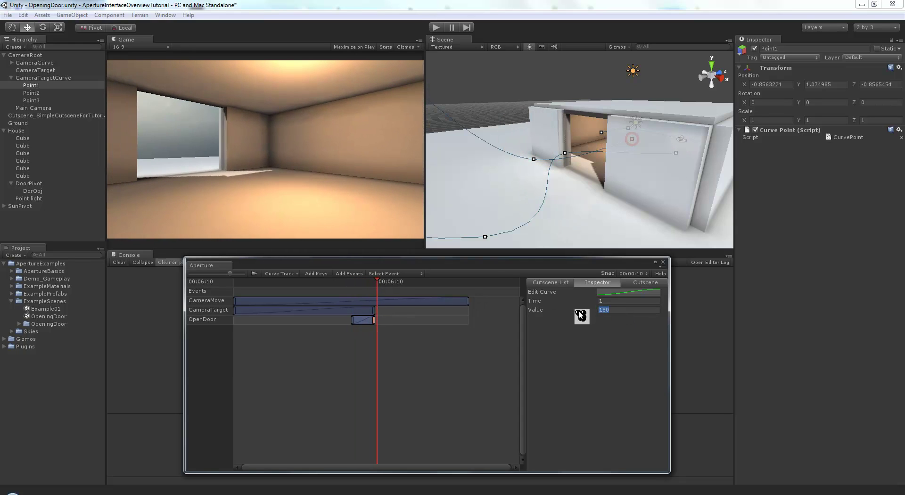
{"action": "left_click", "coordinate": [557, 313]}
{"action": "left_click_drag", "start_coordinate": [383, 282], "coordinate": [324, 281]}
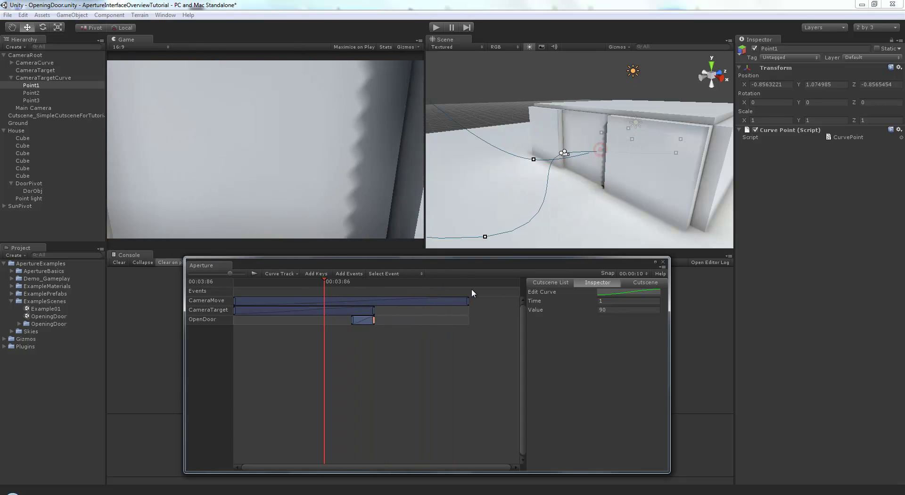
Switch the OpenDoor clip's update mode to Action.
{"action": "left_click", "coordinate": [372, 320]}
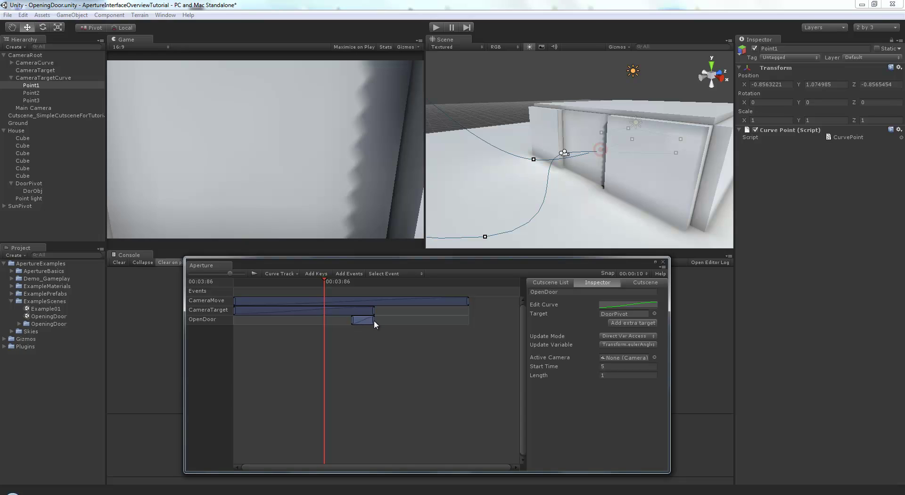
{"action": "left_click", "coordinate": [617, 344]}
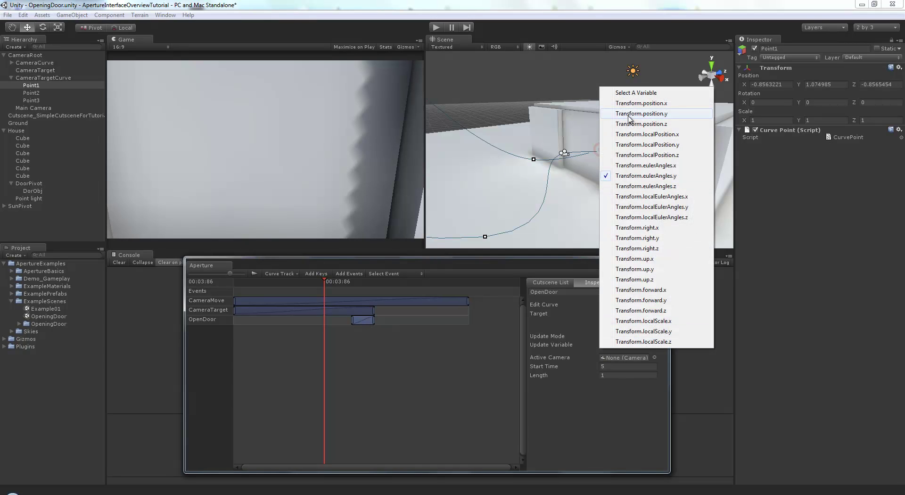
{"action": "left_click", "coordinate": [639, 96]}
{"action": "left_click", "coordinate": [613, 336]}
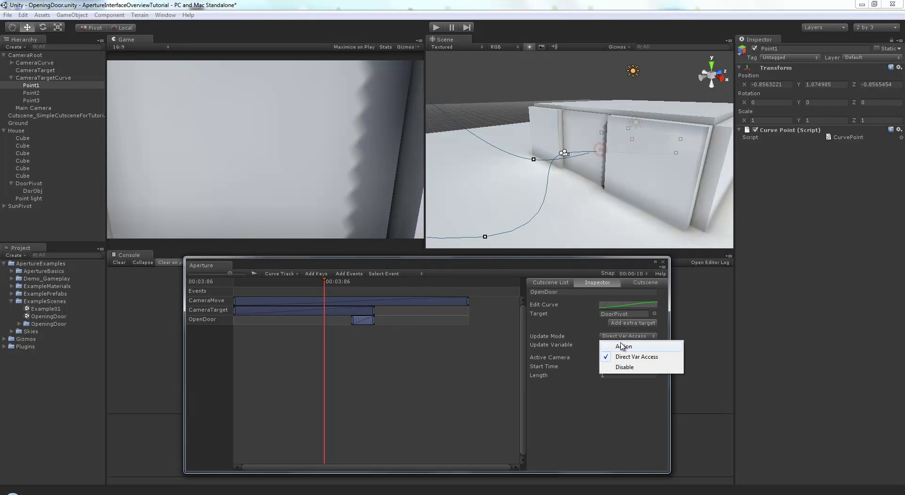
{"action": "left_click", "coordinate": [597, 343]}
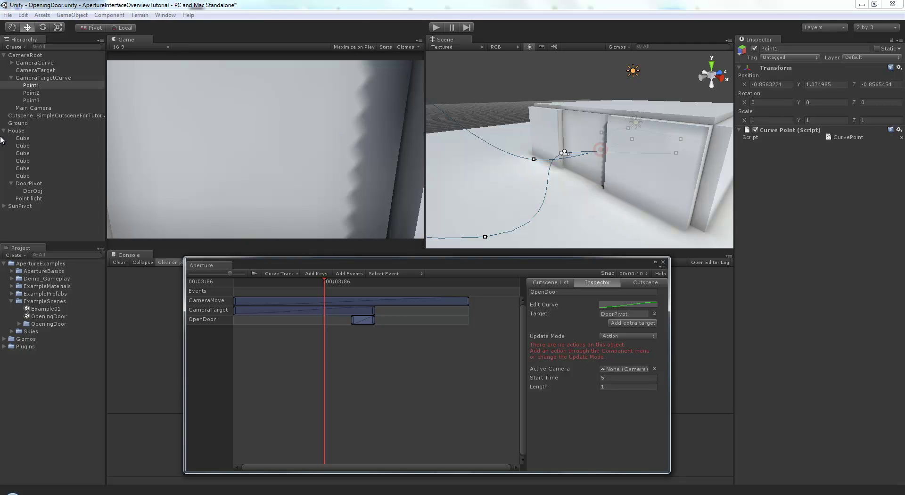
Add the cutscene action component Set Rotation to the DoorPivot object.
{"action": "left_click", "coordinate": [29, 184]}
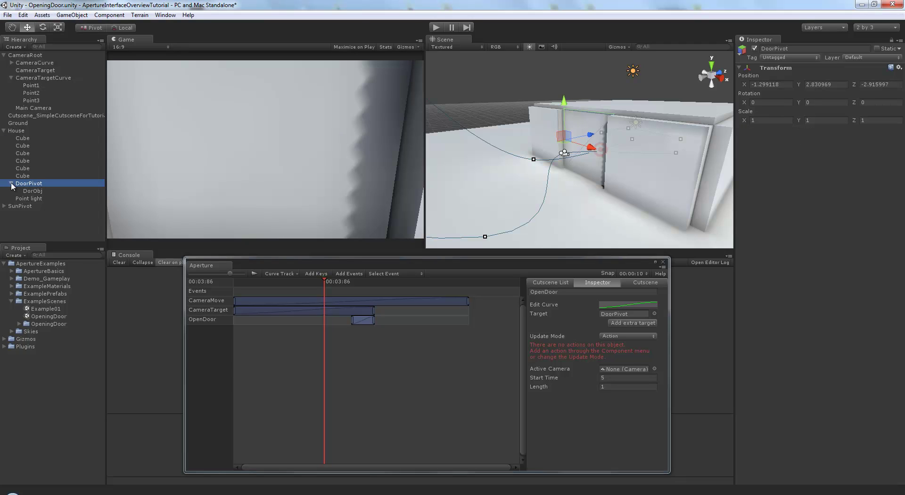
{"action": "left_click", "coordinate": [11, 184]}
{"action": "left_click", "coordinate": [109, 14]}
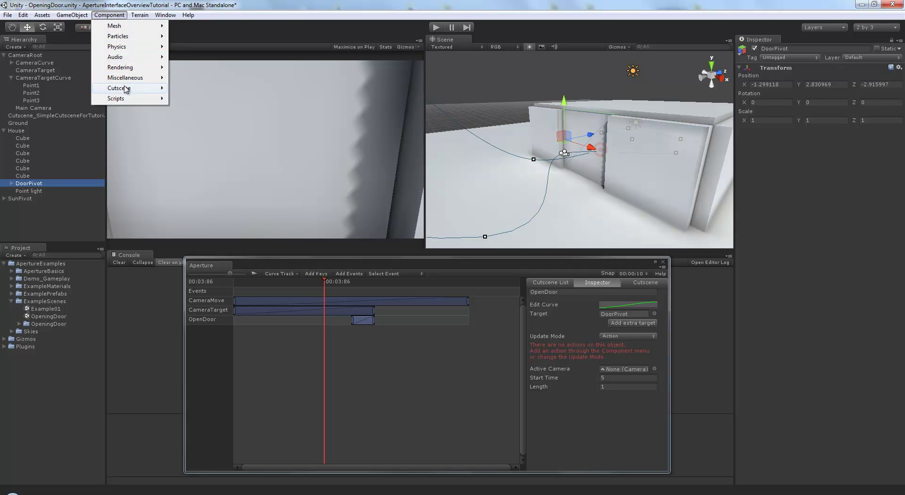
{"action": "mouse_move", "coordinate": [125, 89]}
{"action": "mouse_move", "coordinate": [198, 88]}
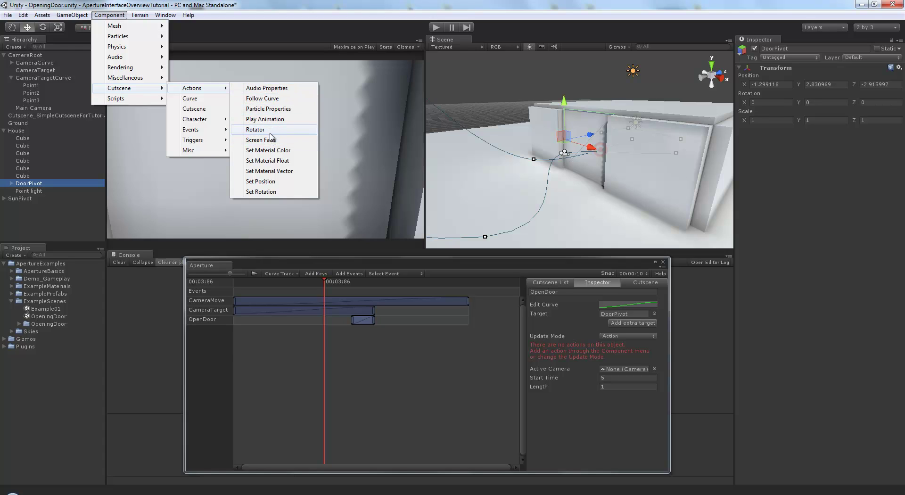
{"action": "left_click", "coordinate": [260, 191]}
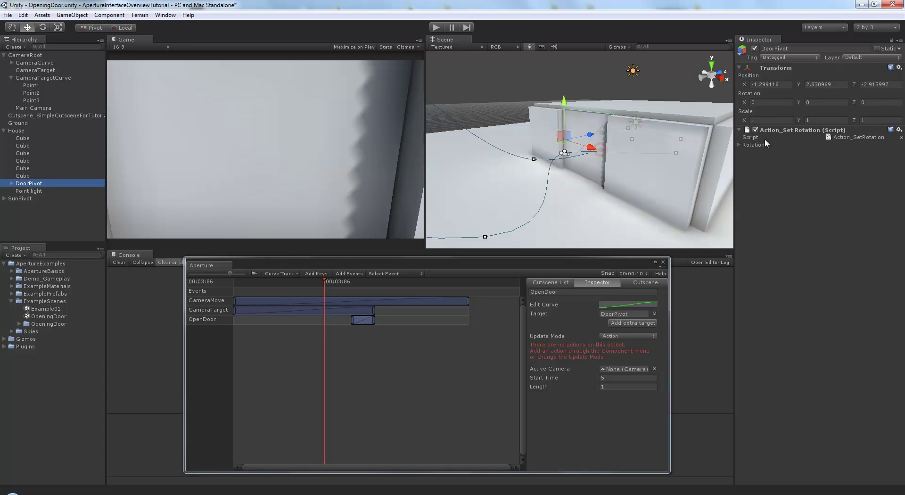
{"action": "left_click", "coordinate": [739, 145]}
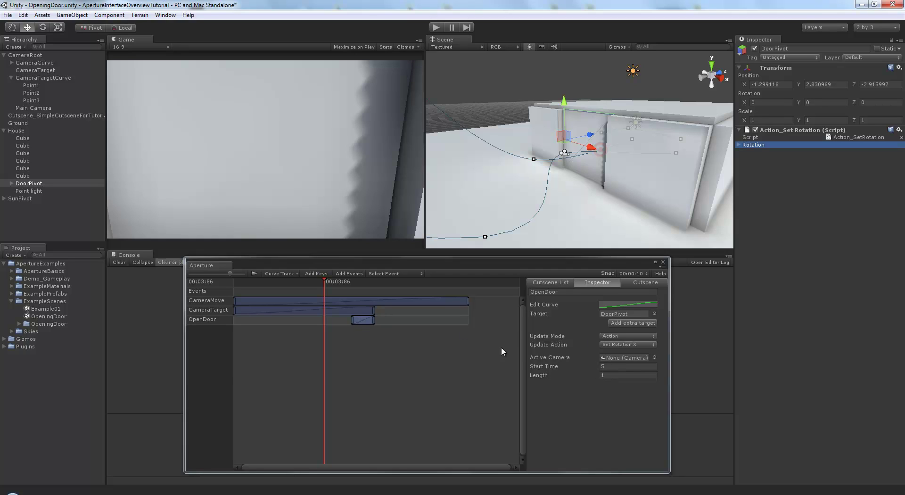
Choose Set Rotation Y as the OpenDoor clip's update action.
{"action": "left_click", "coordinate": [619, 344]}
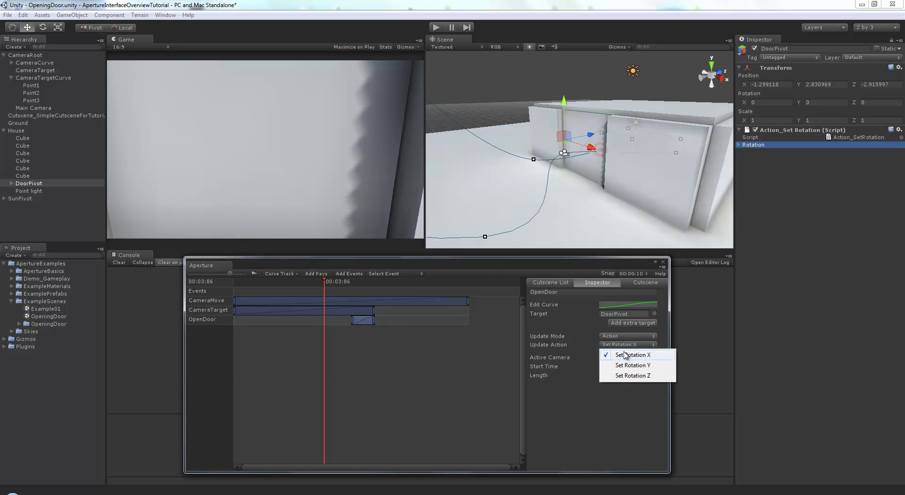
{"action": "left_click", "coordinate": [626, 356]}
{"action": "left_click", "coordinate": [628, 346]}
{"action": "left_click", "coordinate": [640, 367]}
Scrub the cutscene to find when the door should open and move the OpenDoor clip to start time 2.4.
{"action": "left_click_drag", "start_coordinate": [329, 284], "coordinate": [352, 290]}
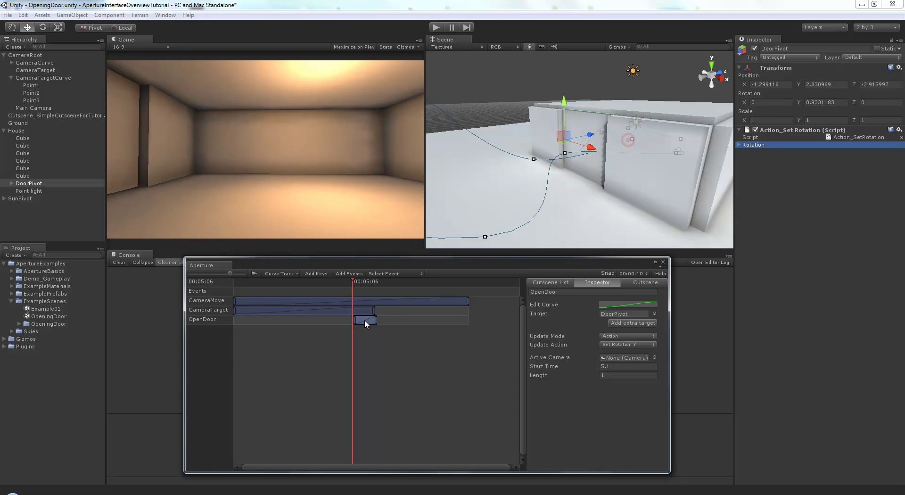
{"action": "left_click_drag", "start_coordinate": [367, 322], "coordinate": [358, 323]}
{"action": "left_click_drag", "start_coordinate": [351, 284], "coordinate": [293, 282]}
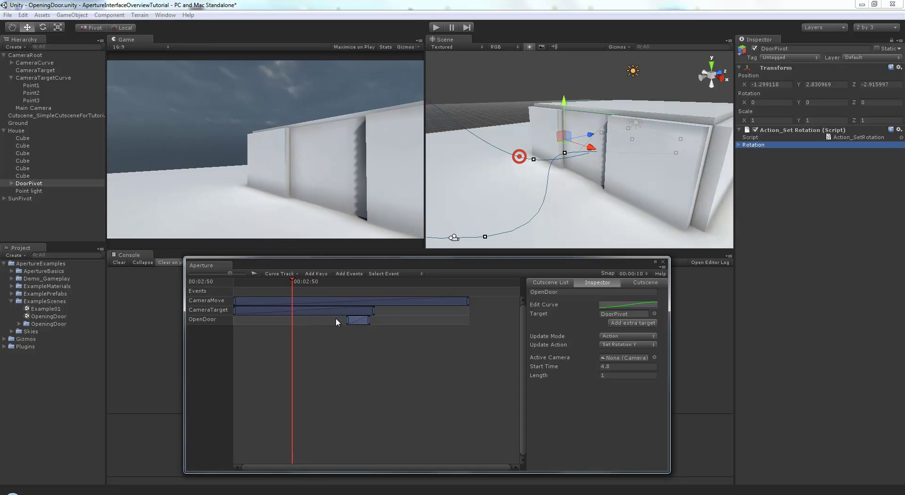
{"action": "left_click_drag", "start_coordinate": [324, 318], "coordinate": [301, 318]}
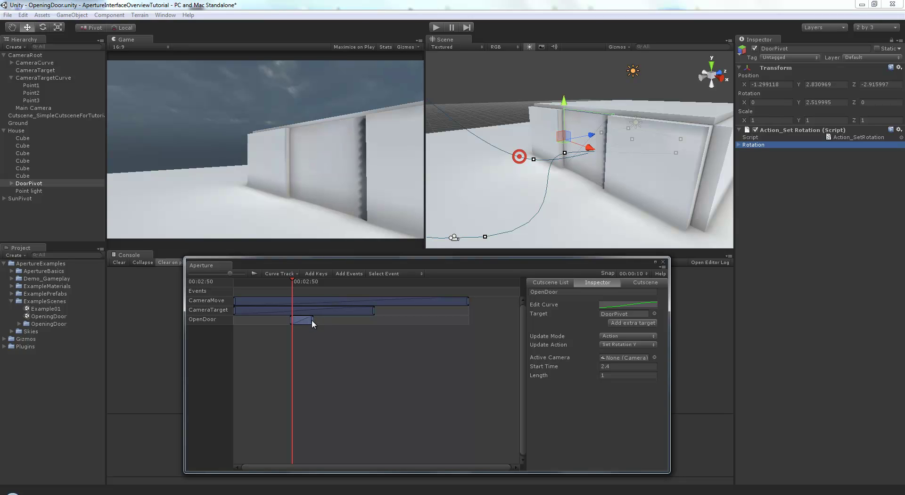
Extend the OpenDoor clip to a length of 3.6 and scrub back to 00:03:04 to preview the door opening.
{"action": "left_click_drag", "start_coordinate": [313, 320], "coordinate": [376, 320]}
{"action": "left_click_drag", "start_coordinate": [326, 282], "coordinate": [375, 282]}
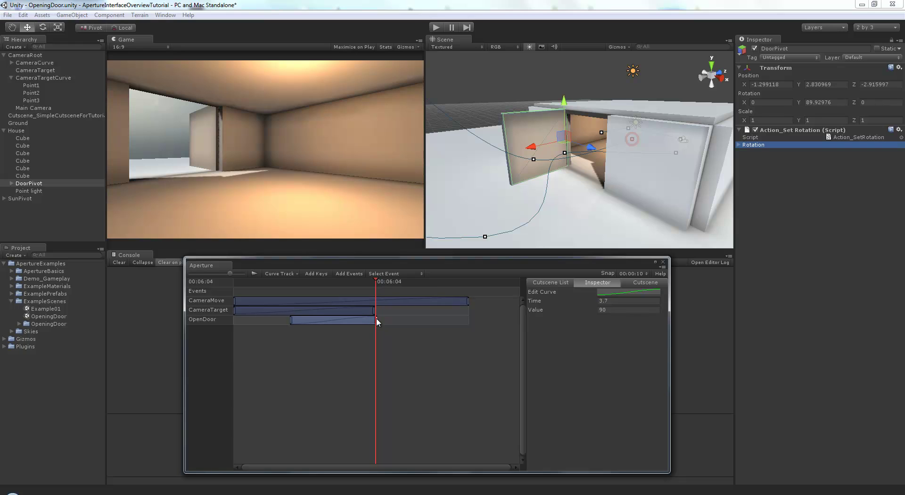
{"action": "left_click_drag", "start_coordinate": [376, 319], "coordinate": [374, 318]}
{"action": "left_click_drag", "start_coordinate": [375, 282], "coordinate": [305, 281]}
Add two keys to the OpenDoor curve, a peak near time 1.4 and a dip at about time 2.3, value 16.6.
{"action": "left_click", "coordinate": [333, 320]}
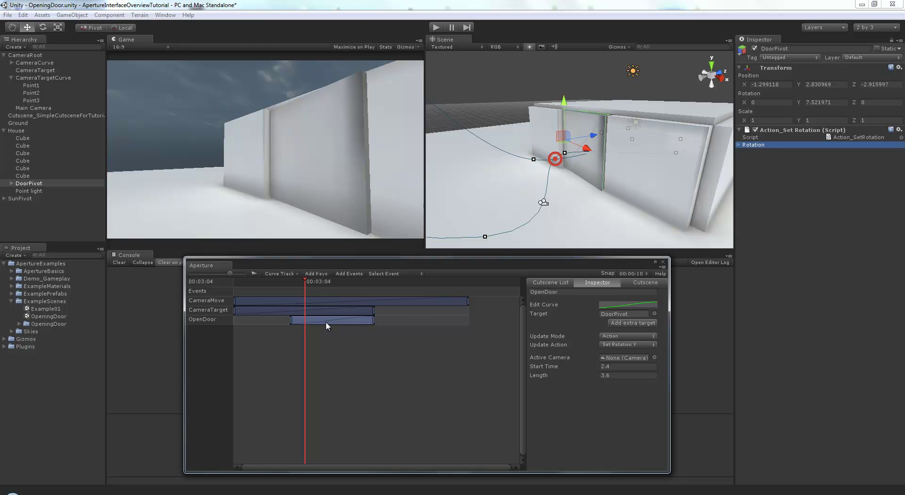
{"action": "double_click", "coordinate": [327, 320]}
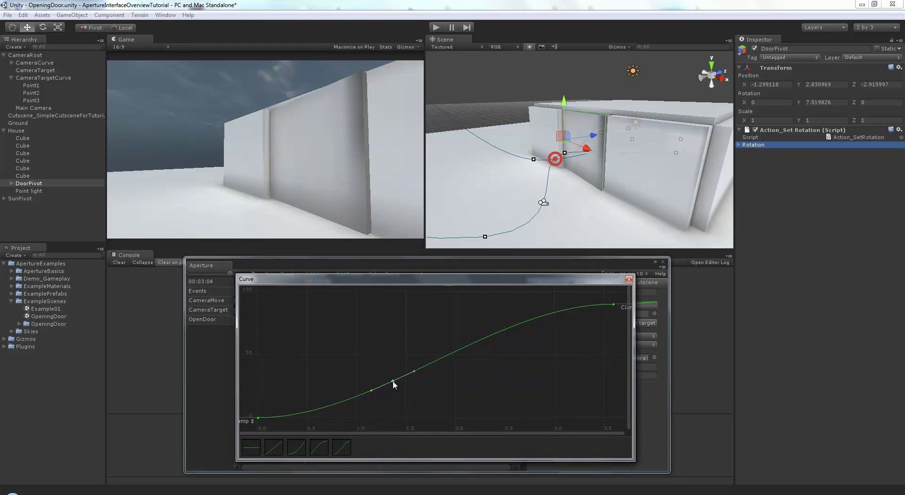
{"action": "double_click", "coordinate": [392, 382]}
{"action": "left_click_drag", "start_coordinate": [392, 382], "coordinate": [397, 360]}
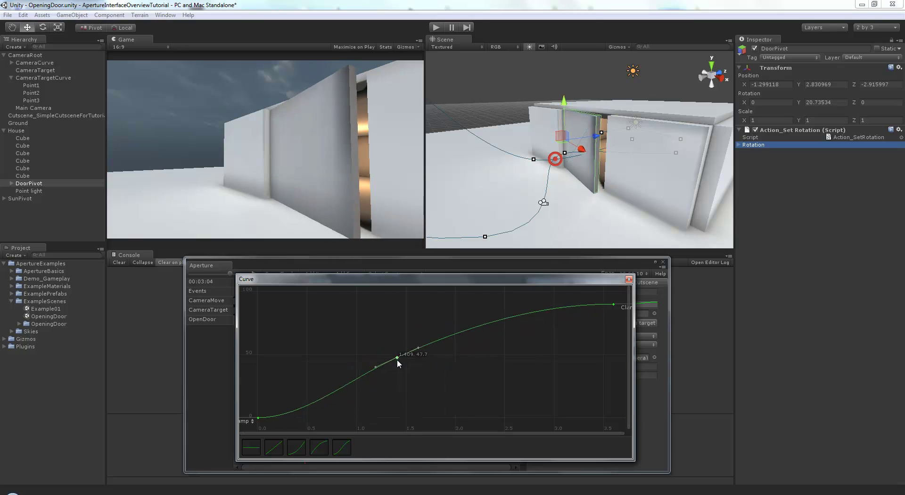
{"action": "double_click", "coordinate": [497, 324]}
{"action": "left_click_drag", "start_coordinate": [497, 324], "coordinate": [483, 396]}
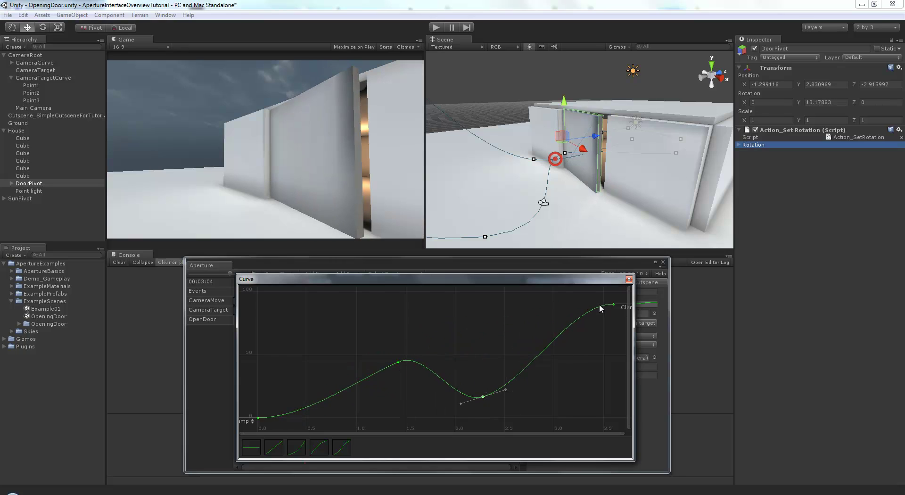
{"action": "left_click", "coordinate": [629, 279]}
{"action": "left_click", "coordinate": [344, 319]}
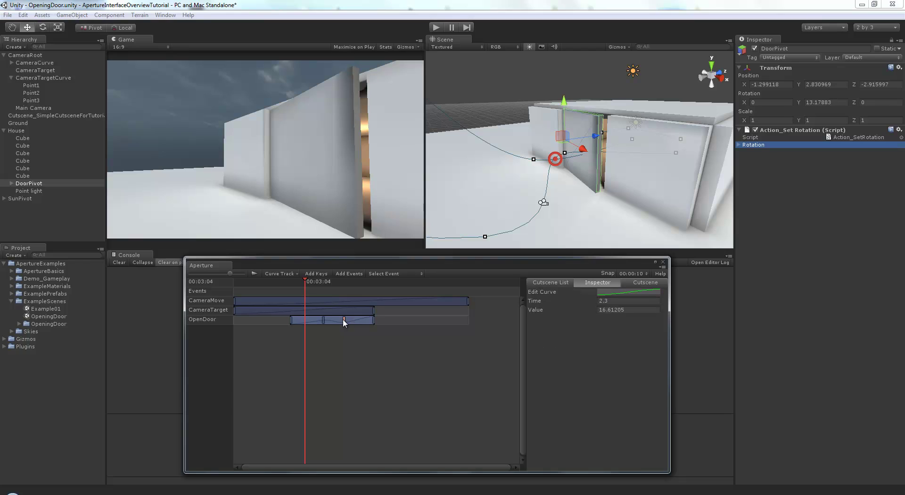
Replace the OpenDoor curve's keys with one at about time 0.84 and another near the clip's end.
{"action": "left_click_drag", "start_coordinate": [344, 324], "coordinate": [329, 320]}
{"action": "left_click", "coordinate": [333, 321]}
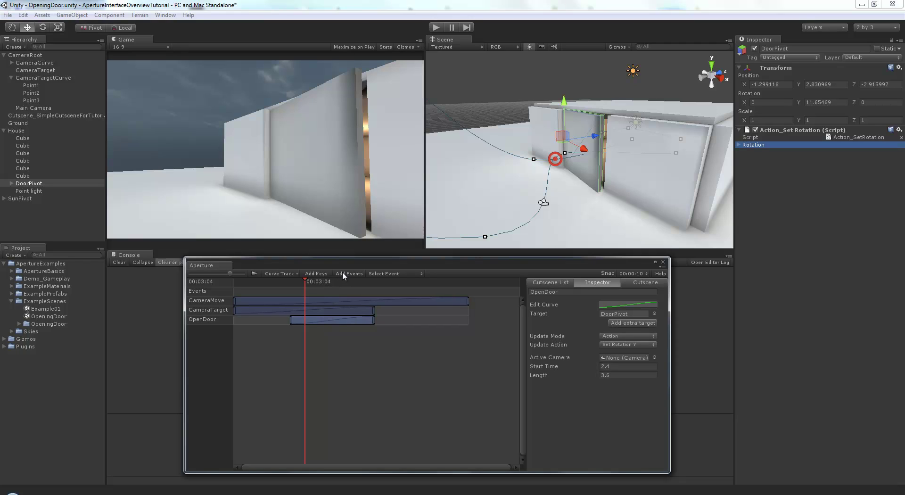
{"action": "left_click", "coordinate": [318, 274]}
{"action": "left_click", "coordinate": [310, 319]}
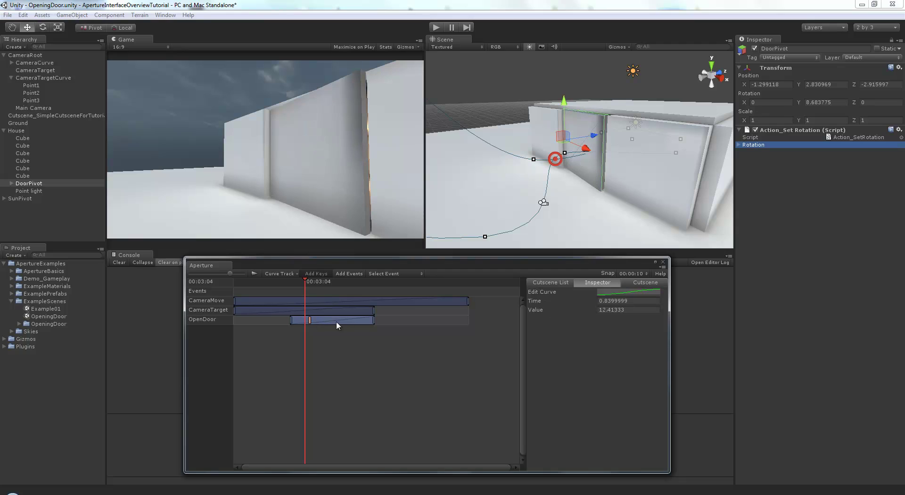
{"action": "left_click", "coordinate": [356, 319]}
{"action": "left_click", "coordinate": [315, 275]}
Set the OpenDoor clip to start at 2.5 with a length of 3.5, and move its first inner key to time 0.6.
{"action": "left_click_drag", "start_coordinate": [310, 319], "coordinate": [307, 319]}
{"action": "left_click", "coordinate": [333, 320]}
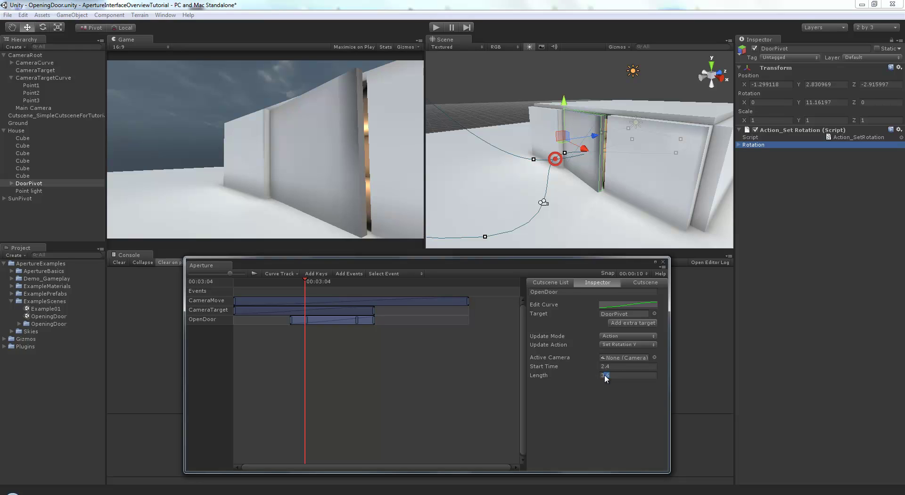
{"action": "left_click", "coordinate": [619, 375]}
{"action": "key", "text": "BackSpace"}
{"action": "type", "text": "5"}
{"action": "left_click_drag", "start_coordinate": [332, 324], "coordinate": [307, 322]}
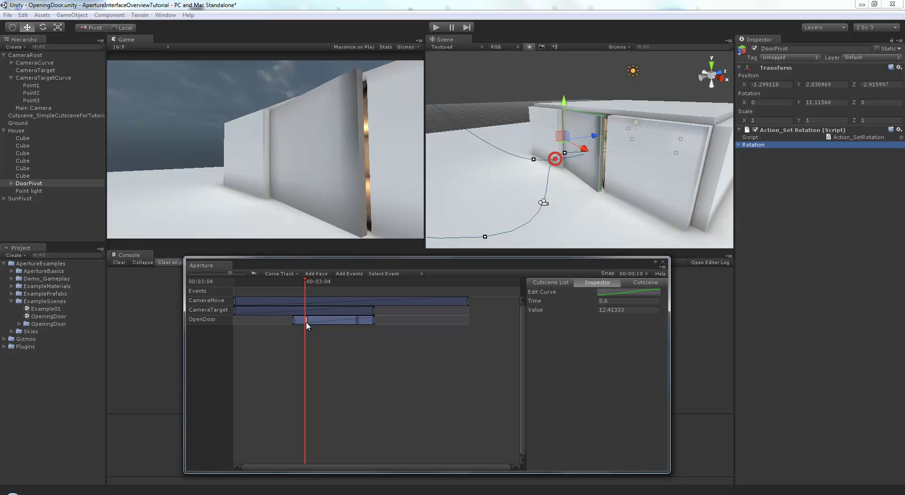
Move OpenDoor's second inner key to time 2.9 and set the value of the clip's end key to 0.
{"action": "left_click", "coordinate": [302, 281]}
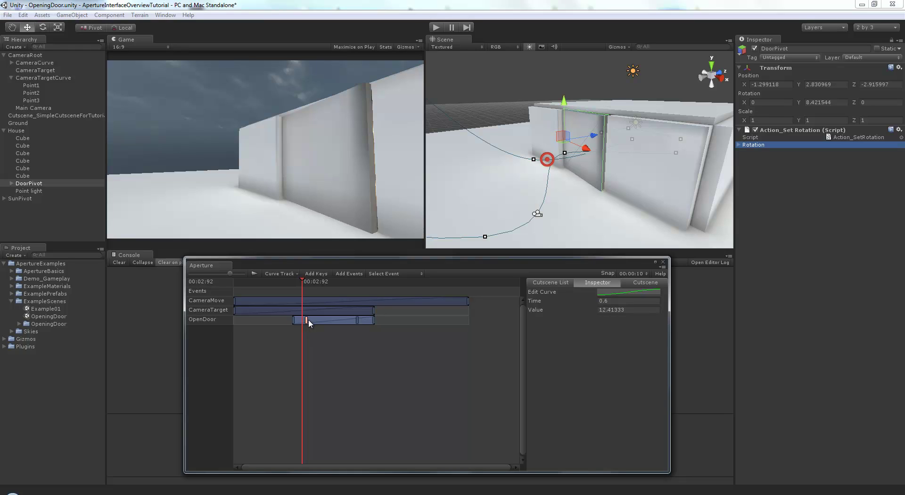
{"action": "left_click_drag", "start_coordinate": [356, 320], "coordinate": [361, 320]}
{"action": "left_click", "coordinate": [374, 320]}
{"action": "left_click", "coordinate": [620, 309]}
{"action": "type", "text": "0"}
Set the value of both inner OpenDoor keys, at times 2.9 and 0.6, to 90.
{"action": "left_click", "coordinate": [361, 320]}
{"action": "left_click", "coordinate": [613, 310]}
{"action": "type", "text": "90"}
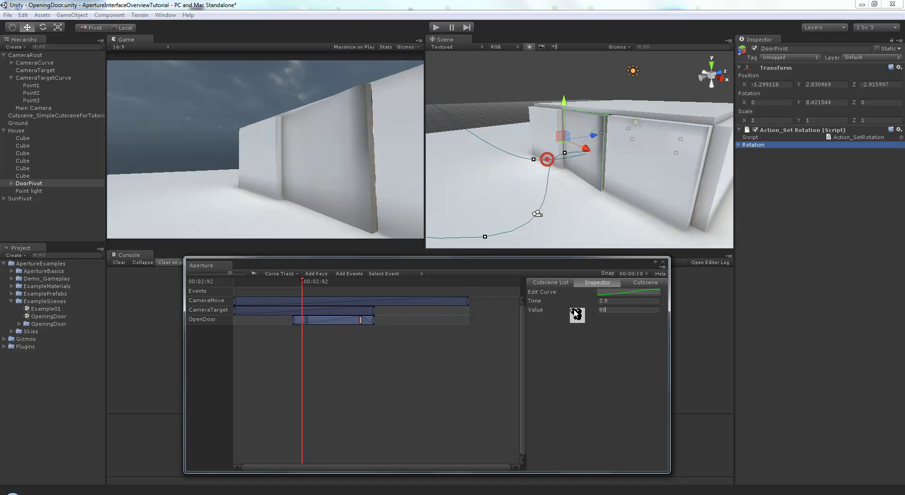
{"action": "key", "text": "Return"}
{"action": "left_click", "coordinate": [306, 321]}
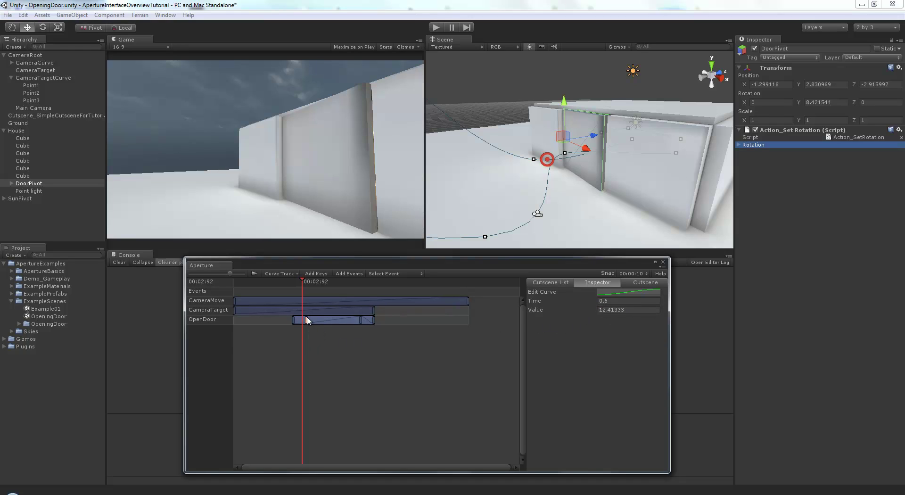
{"action": "left_click", "coordinate": [613, 310]}
{"action": "type", "text": "90"}
{"action": "key", "text": "Return"}
Set both inner keys of the OpenDoor curve to Flat tangents in the curve editor and close it.
{"action": "left_click_drag", "start_coordinate": [307, 282], "coordinate": [329, 283]}
{"action": "double_click", "coordinate": [316, 318]}
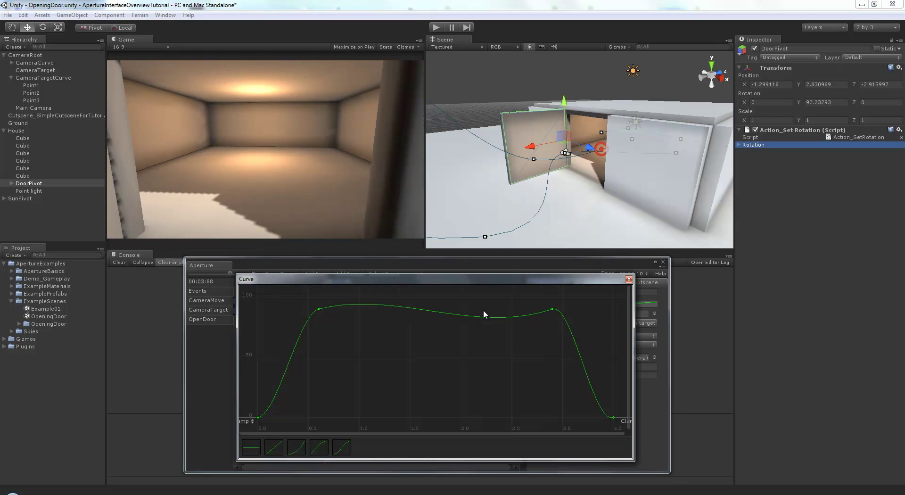
{"action": "left_click", "coordinate": [552, 309]}
{"action": "left_click_drag", "start_coordinate": [303, 291], "coordinate": [554, 318]}
{"action": "right_click", "coordinate": [553, 310]}
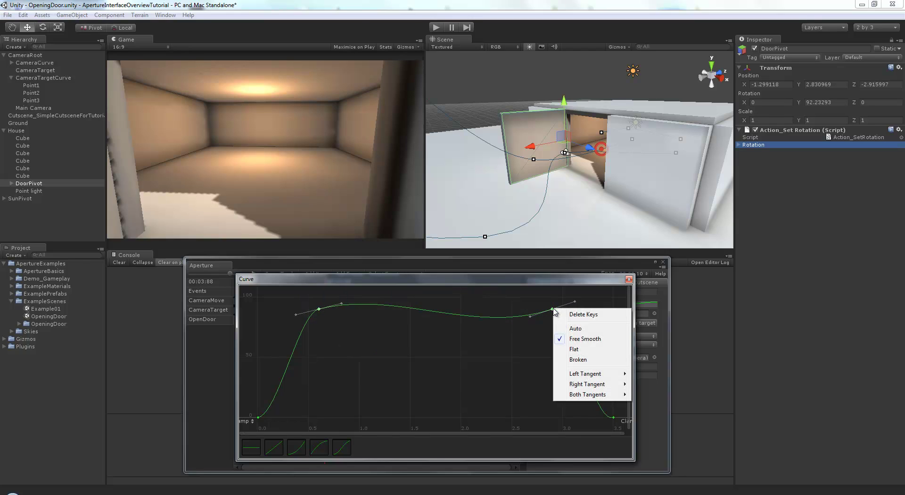
{"action": "left_click", "coordinate": [572, 349]}
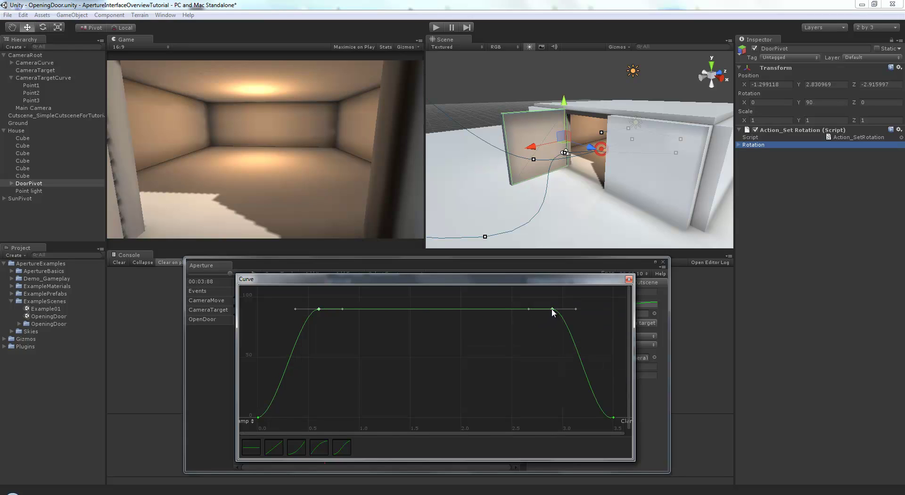
{"action": "left_click", "coordinate": [535, 322]}
{"action": "left_click", "coordinate": [628, 280]}
Preview the cutscene from the start in the Aperture window and also run it in Play mode, stopping it at the end.
{"action": "left_click_drag", "start_coordinate": [327, 282], "coordinate": [281, 270]}
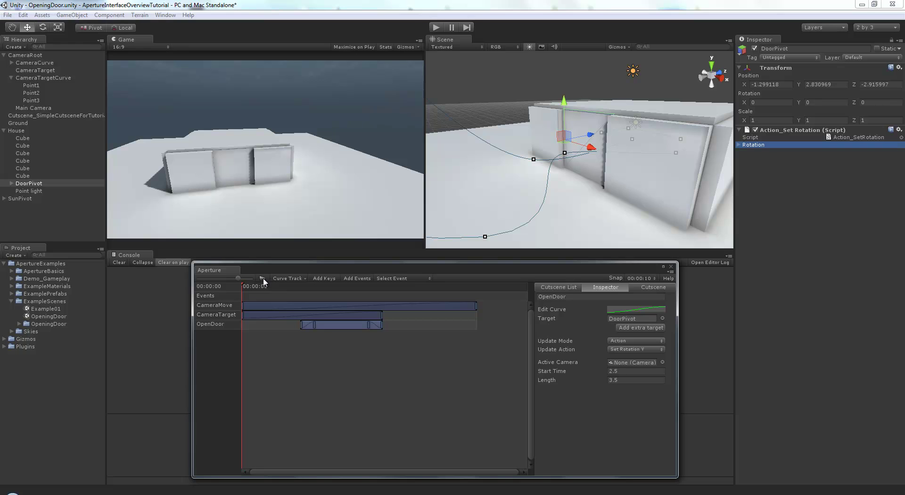
{"action": "left_click", "coordinate": [262, 277]}
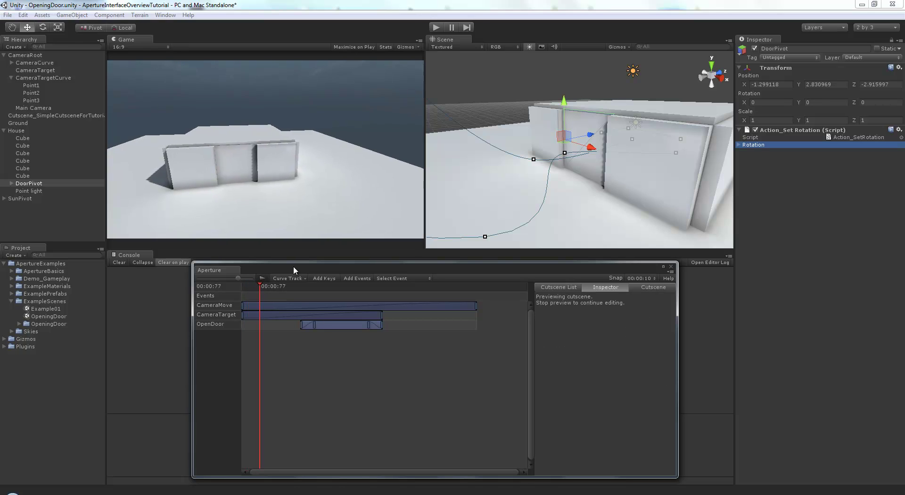
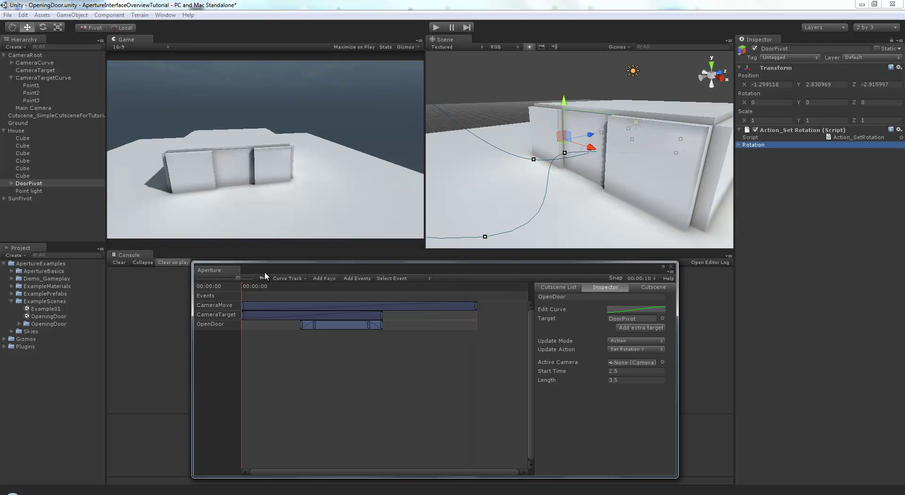
{"action": "mouse_move", "coordinate": [244, 287]}
{"action": "left_mouse_down"}
{"action": "mouse_move", "coordinate": [279, 287]}
{"action": "mouse_move", "coordinate": [259, 287]}
{"action": "left_mouse_up"}
{"action": "left_click_drag", "start_coordinate": [449, 259], "coordinate": [458, 259]}
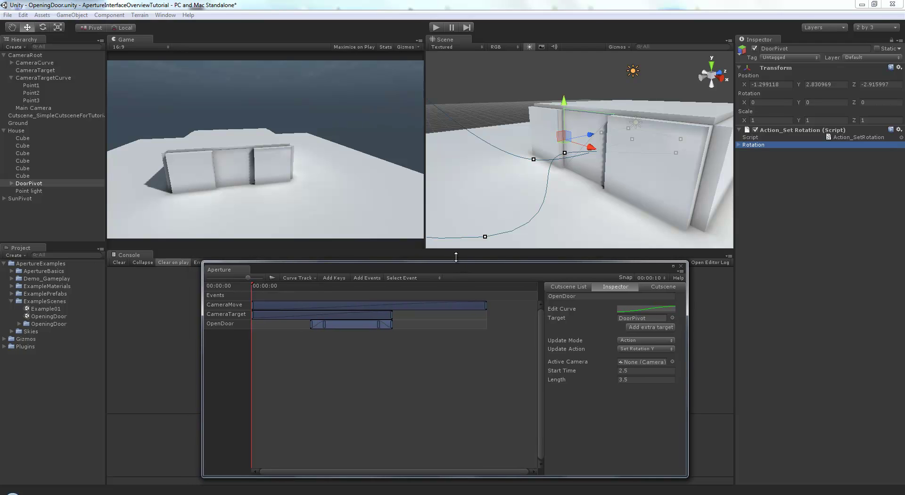
{"action": "left_click", "coordinate": [434, 29]}
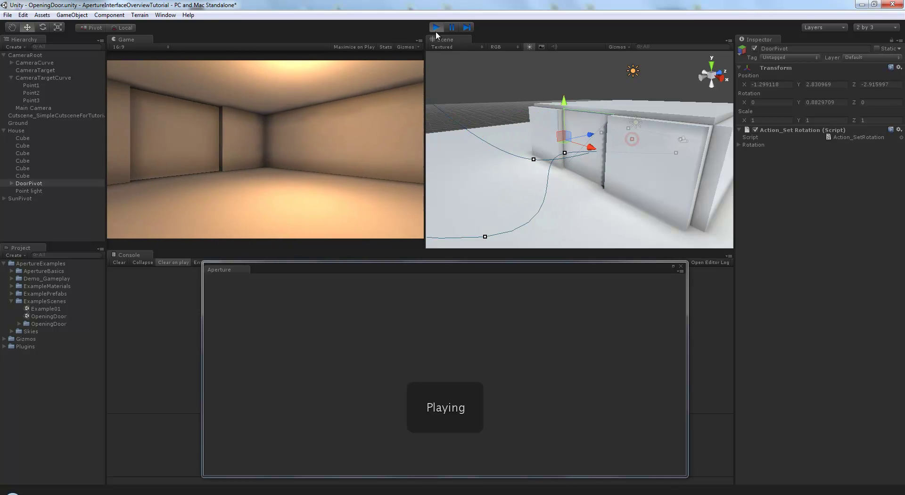
{"action": "left_click", "coordinate": [437, 27]}
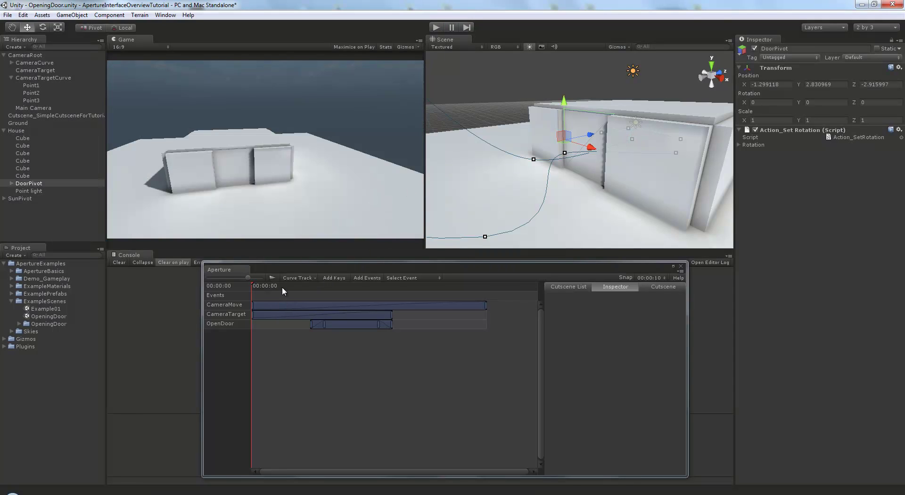
{"action": "left_click_drag", "start_coordinate": [282, 287], "coordinate": [253, 284]}
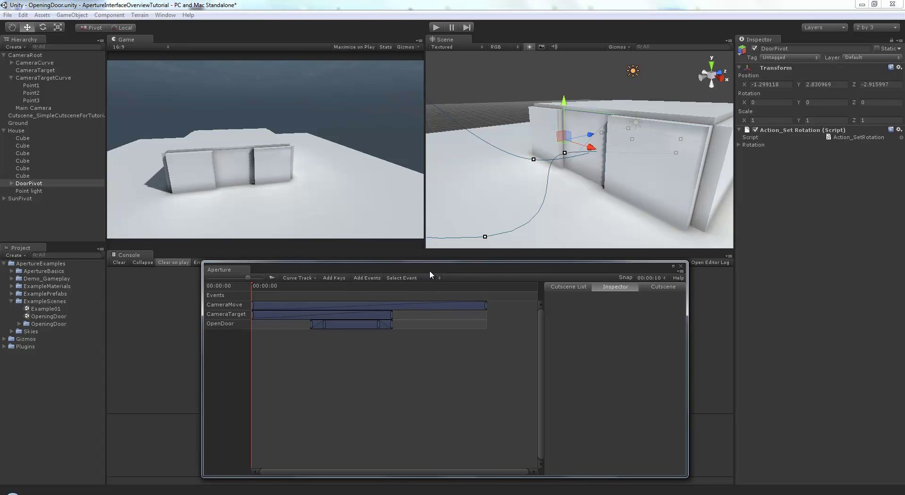
Add an event to the cutscene's Events track and set its event time to 7.
{"action": "left_click_drag", "start_coordinate": [433, 269], "coordinate": [429, 270]}
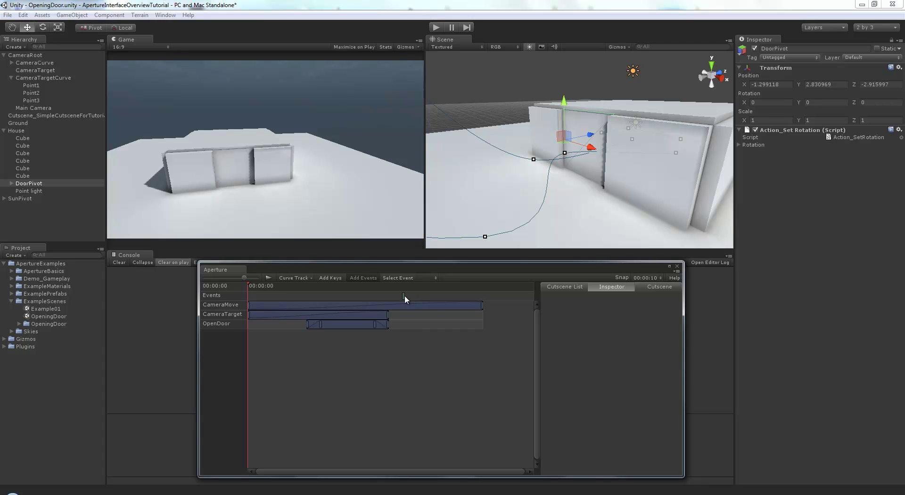
{"action": "left_click_drag", "start_coordinate": [404, 296], "coordinate": [405, 296]}
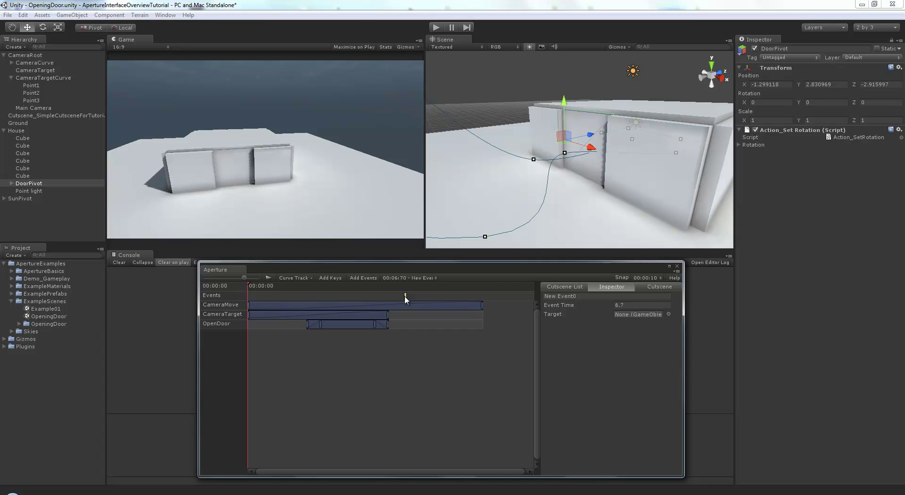
{"action": "mouse_move", "coordinate": [402, 297]}
{"action": "left_mouse_down"}
{"action": "mouse_move", "coordinate": [360, 296]}
{"action": "mouse_move", "coordinate": [408, 301]}
{"action": "left_mouse_up"}
{"action": "left_click", "coordinate": [631, 305]}
{"action": "type", "text": "7"}
{"action": "left_click_drag", "start_coordinate": [446, 267], "coordinate": [457, 264]}
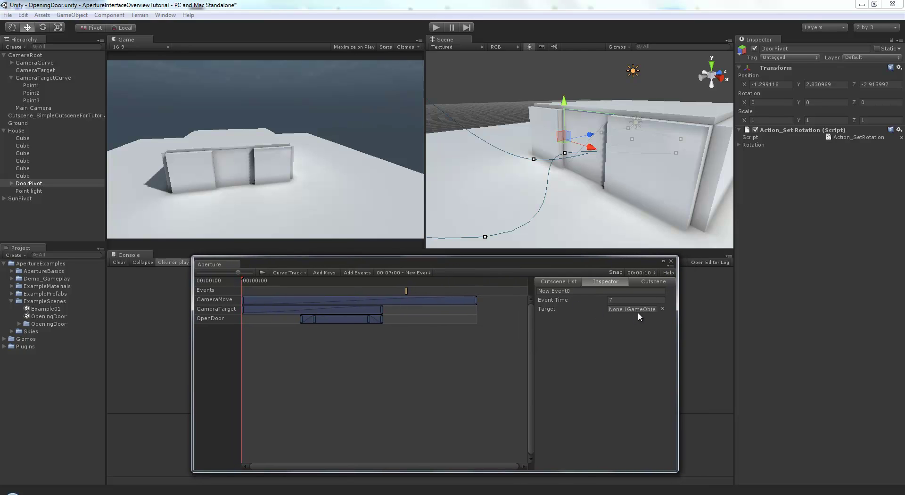
{"action": "left_click", "coordinate": [415, 302]}
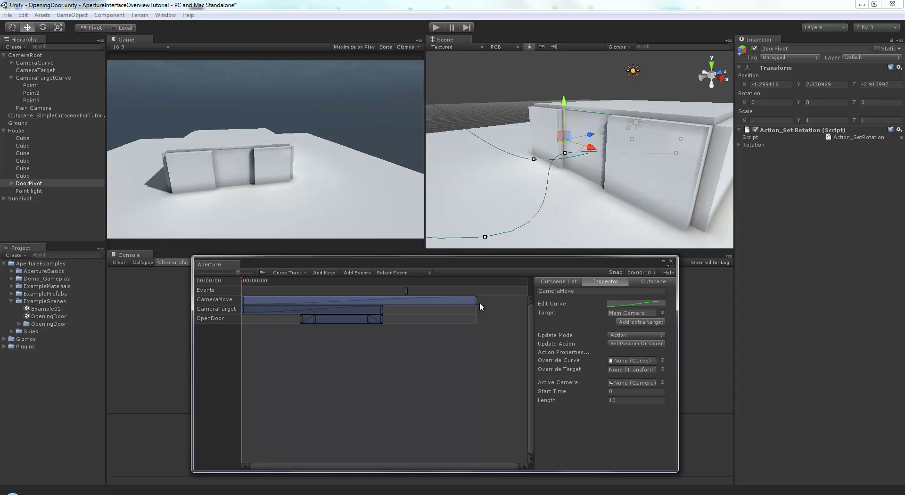
{"action": "left_click", "coordinate": [406, 289]}
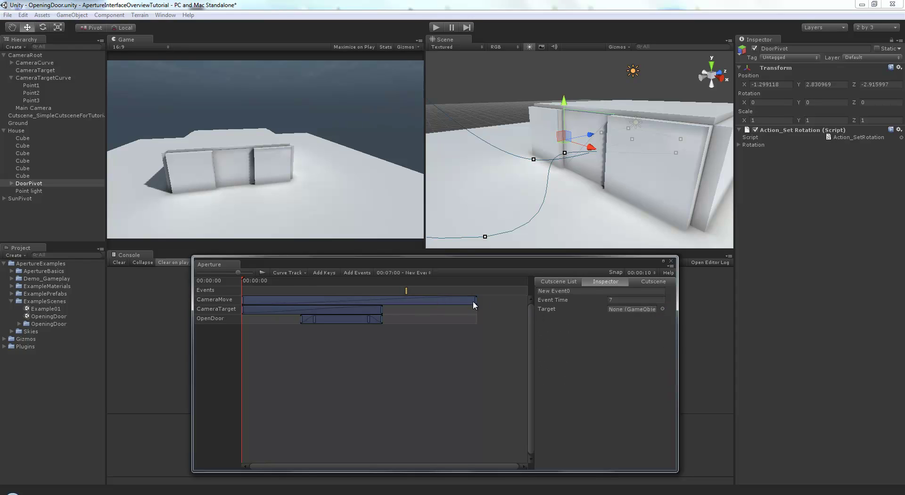
{"action": "left_click_drag", "start_coordinate": [468, 263], "coordinate": [452, 273]}
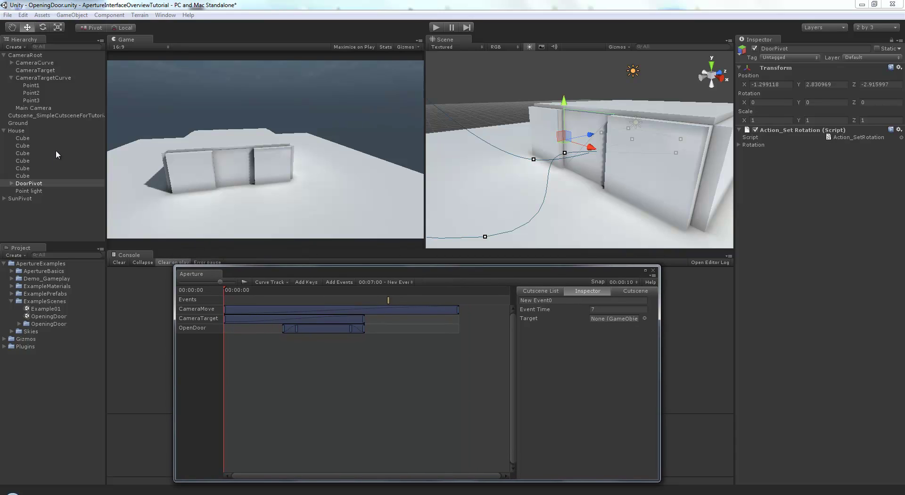
Create an empty game object in the scene and name it BoxSpawner.
{"action": "left_click", "coordinate": [11, 78]}
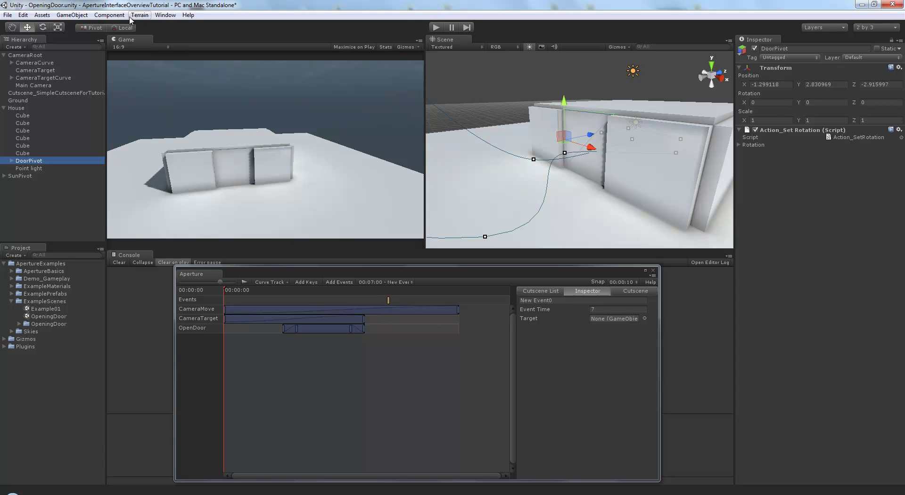
{"action": "left_click", "coordinate": [71, 14]}
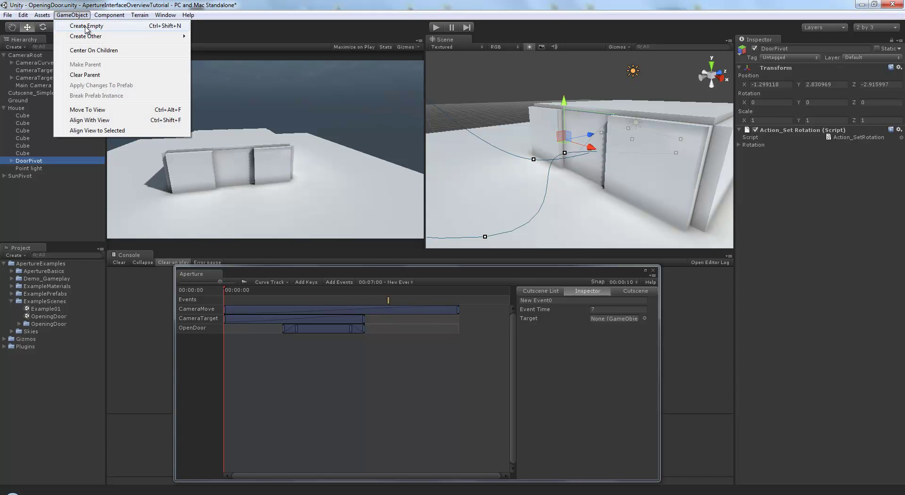
{"action": "left_click", "coordinate": [87, 26]}
{"action": "key", "text": "F2"}
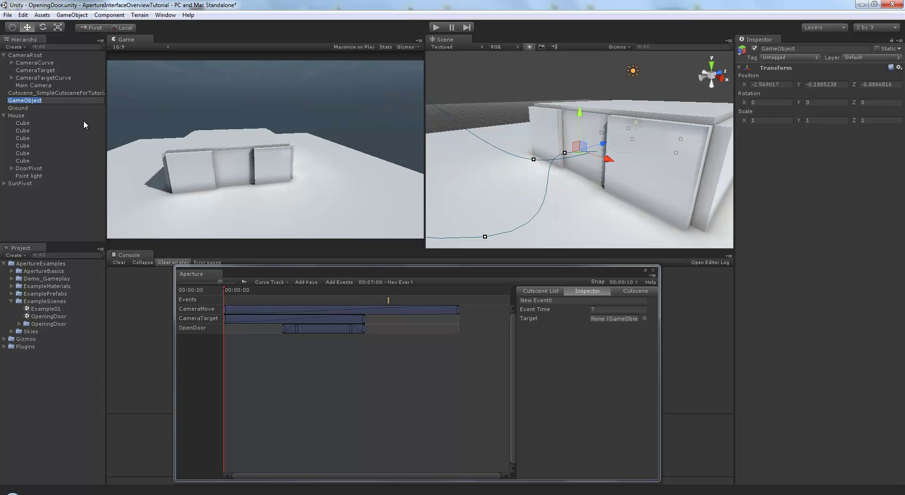
{"action": "type", "text": "BoxP"}
{"action": "key", "text": "BackSpace"}
{"action": "type", "text": "Spawner"}
{"action": "key", "text": "Return"}
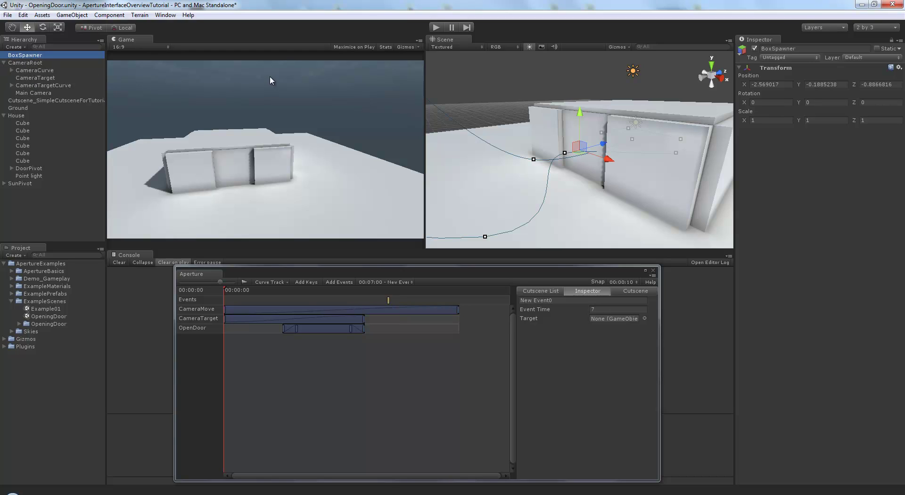
Add the Cutscene event component Spawn Object to BoxSpawner.
{"action": "left_click", "coordinate": [116, 16]}
{"action": "mouse_move", "coordinate": [125, 90]}
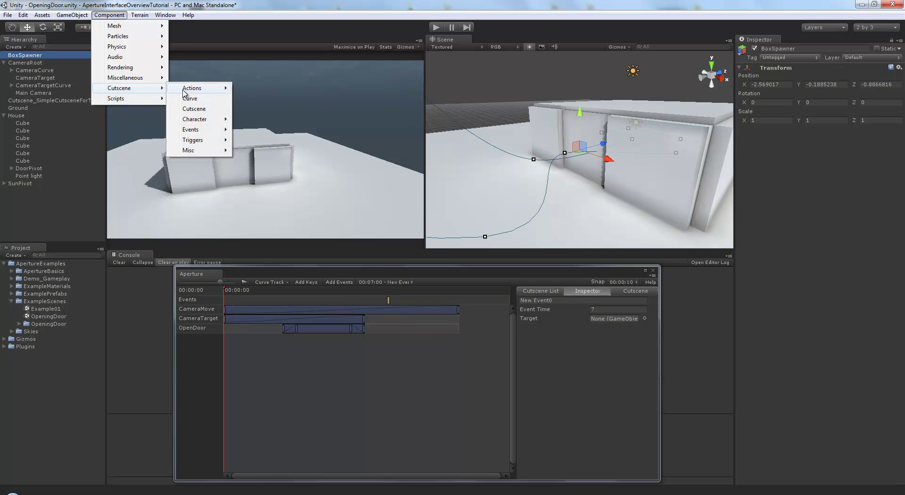
{"action": "mouse_move", "coordinate": [198, 131]}
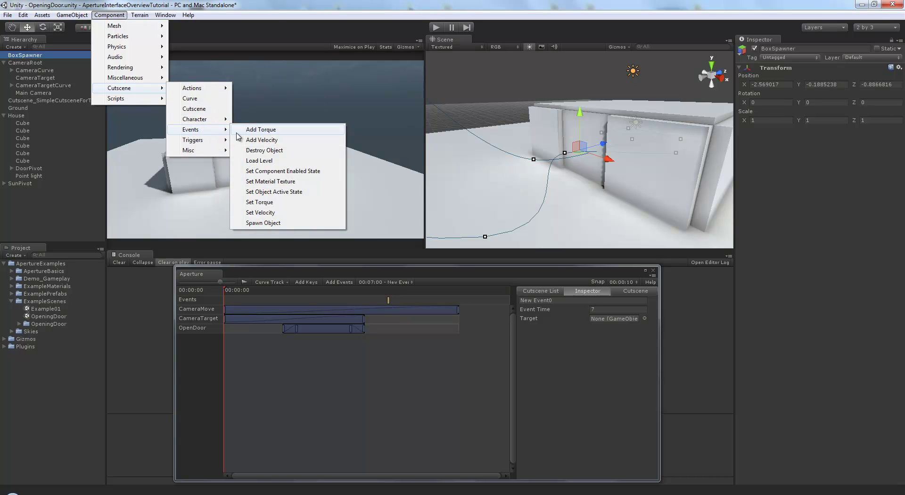
{"action": "left_click", "coordinate": [270, 225]}
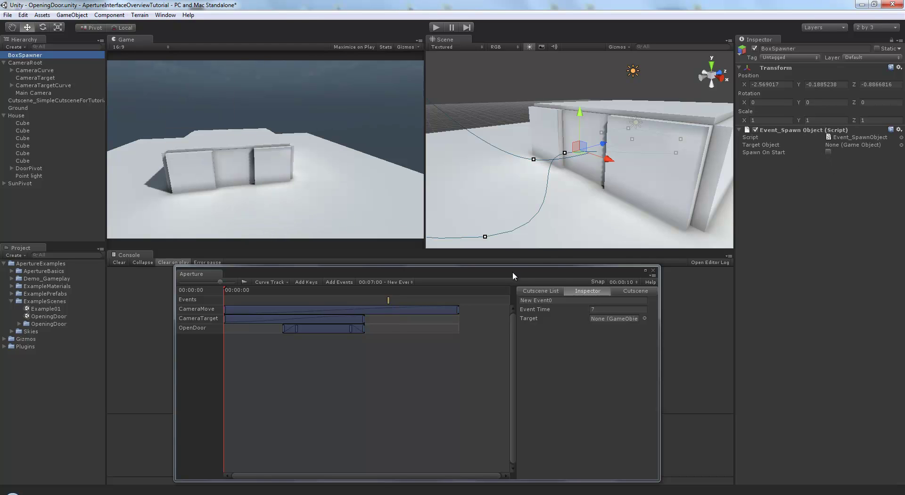
{"action": "left_click_drag", "start_coordinate": [513, 273], "coordinate": [536, 270]}
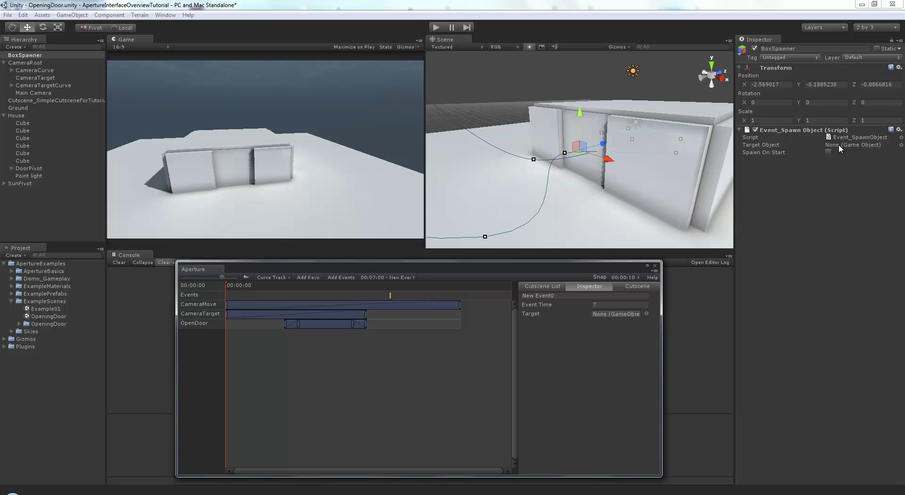
Find the FallingCube prefab in the Demo_Gameplay prefabs and assign it as the Target Object of BoxSpawner's Spawn Object script.
{"action": "left_click", "coordinate": [11, 294]}
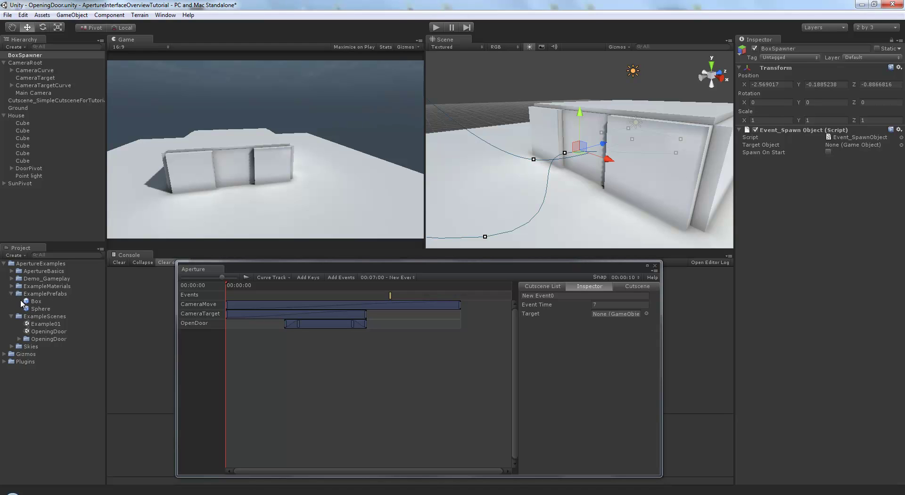
{"action": "left_click", "coordinate": [36, 302]}
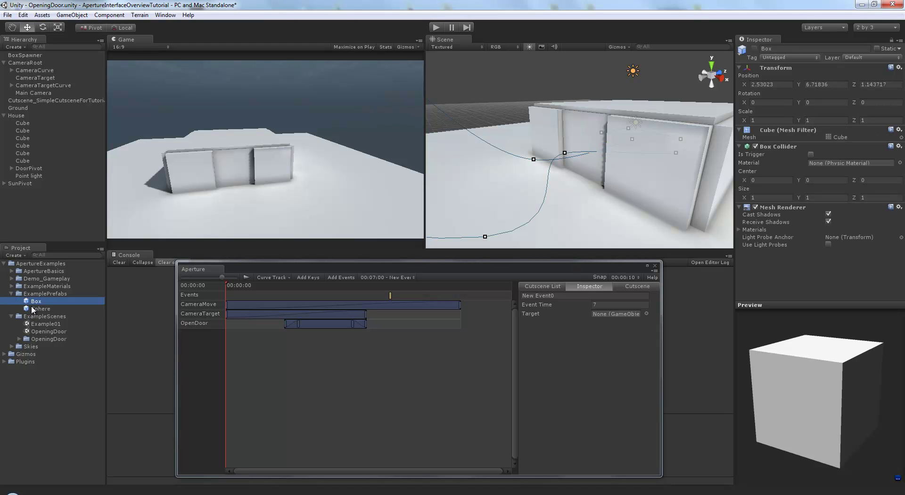
{"action": "left_click", "coordinate": [12, 294]}
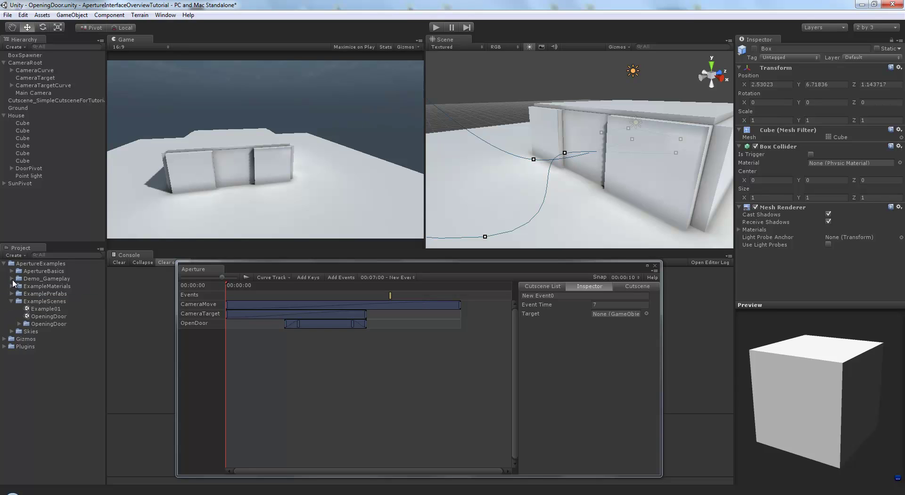
{"action": "left_click", "coordinate": [11, 279]}
{"action": "left_click", "coordinate": [20, 301]}
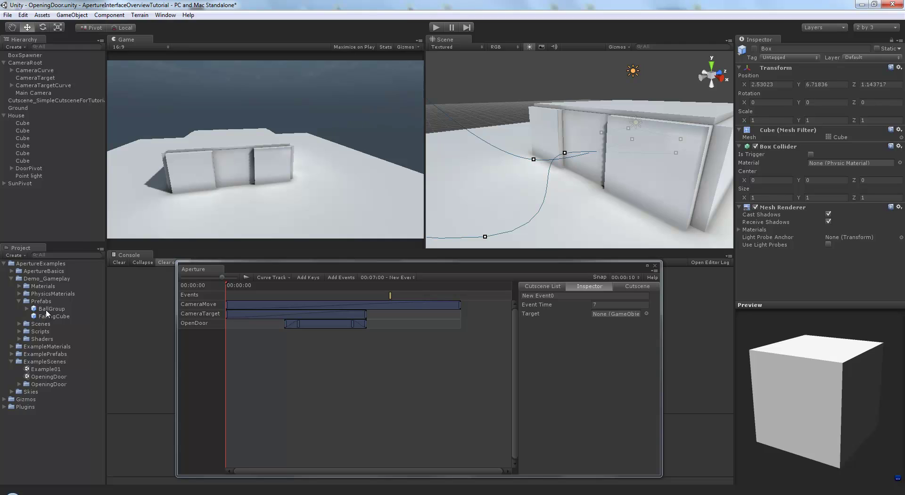
{"action": "left_click", "coordinate": [46, 311]}
{"action": "left_click", "coordinate": [53, 317]}
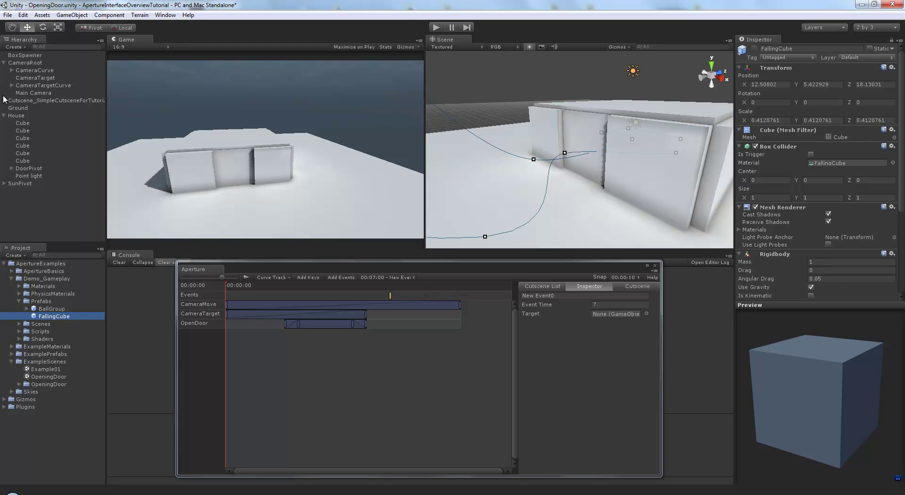
{"action": "left_click", "coordinate": [24, 56]}
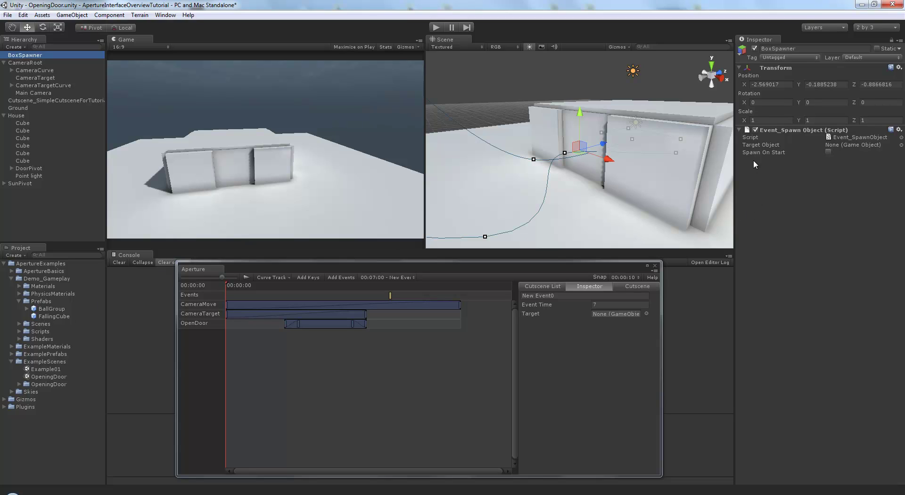
{"action": "left_click_drag", "start_coordinate": [53, 317], "coordinate": [851, 145]}
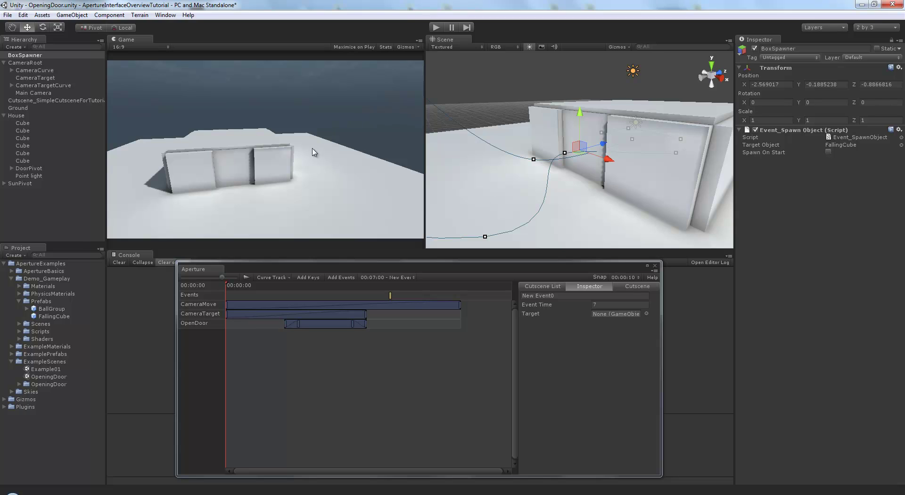
Move BoxSpawner into the air inside the house, to about X -0.10, Y 1.11, Z -0.12.
{"action": "left_click_drag", "start_coordinate": [565, 142], "coordinate": [508, 238], "text": "alt"}
{"action": "key", "text": "w"}
{"action": "left_click_drag", "start_coordinate": [517, 182], "coordinate": [595, 154]}
{"action": "left_click_drag", "start_coordinate": [589, 122], "coordinate": [579, 147]}
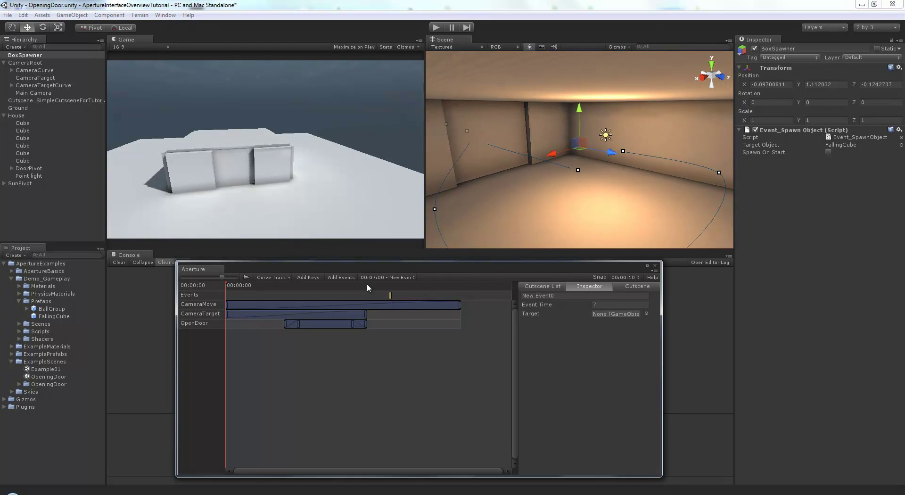
Assign BoxSpawner as the target of the cutscene event.
{"action": "left_click", "coordinate": [19, 55]}
{"action": "left_click_drag", "start_coordinate": [19, 56], "coordinate": [609, 318]}
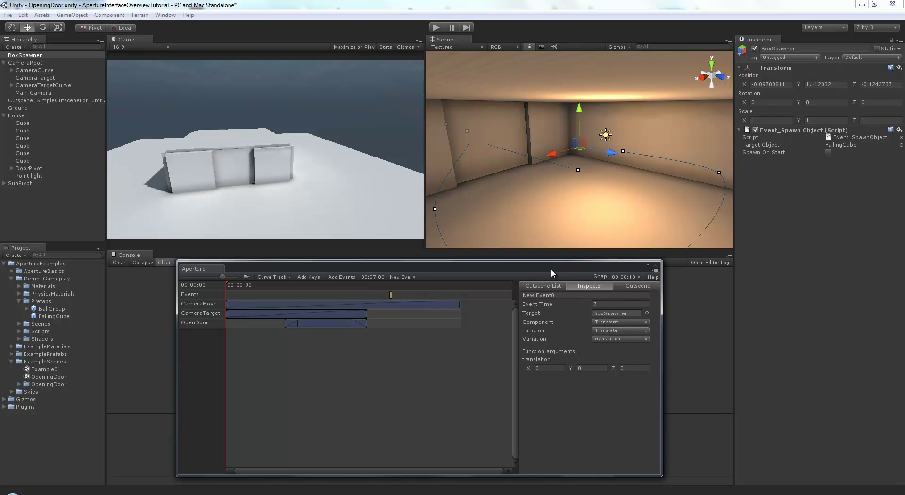
{"action": "left_click_drag", "start_coordinate": [551, 268], "coordinate": [554, 264]}
Set the event's component to Spawn Object, with the Spawn function and the -Empty- variation.
{"action": "left_click", "coordinate": [620, 318]}
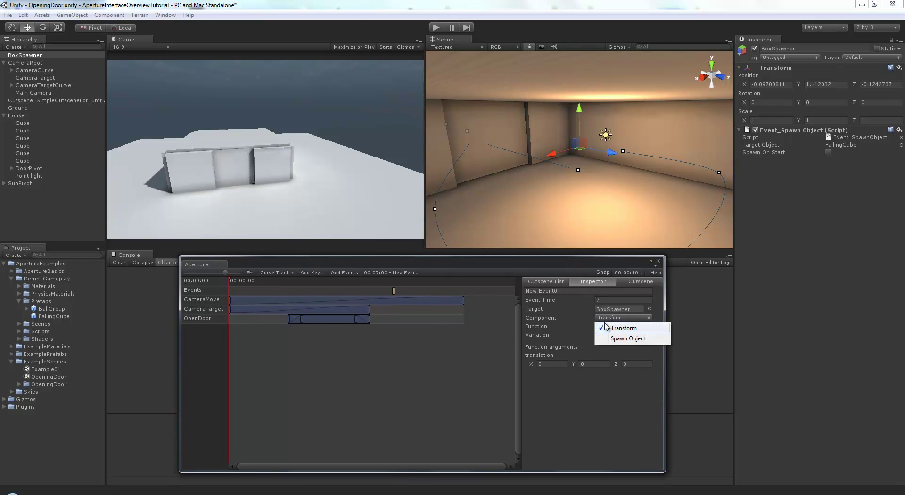
{"action": "left_click", "coordinate": [558, 317]}
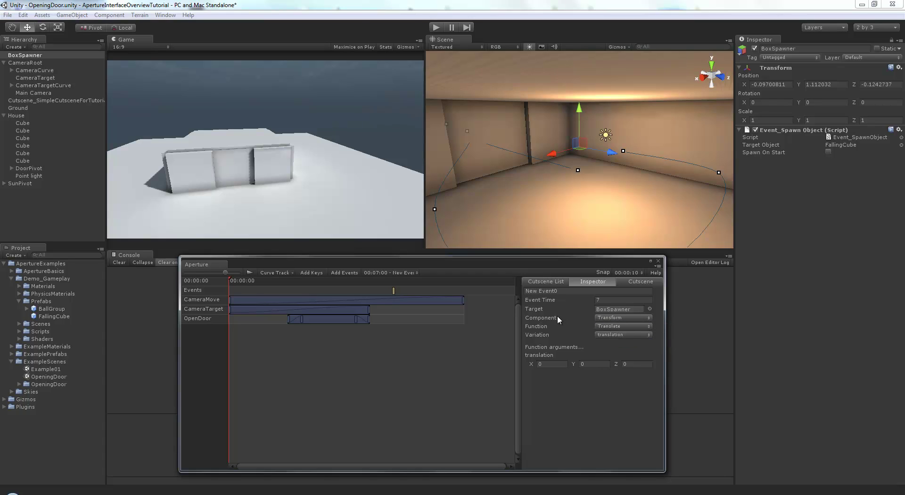
{"action": "left_click", "coordinate": [609, 318]}
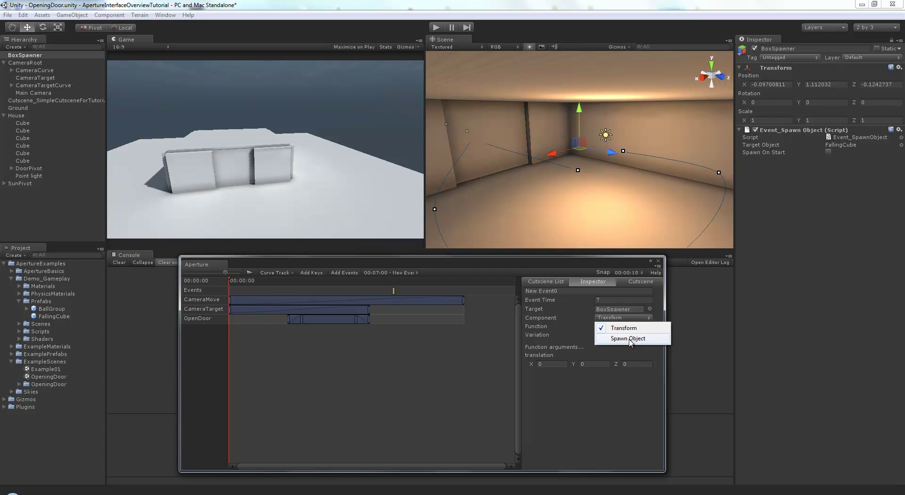
{"action": "left_click", "coordinate": [627, 339]}
{"action": "left_click", "coordinate": [614, 328]}
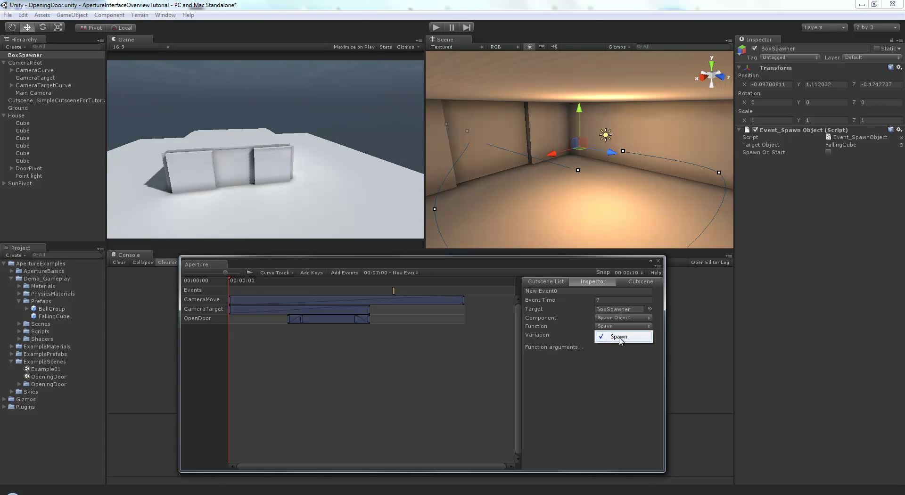
{"action": "left_click", "coordinate": [619, 334]}
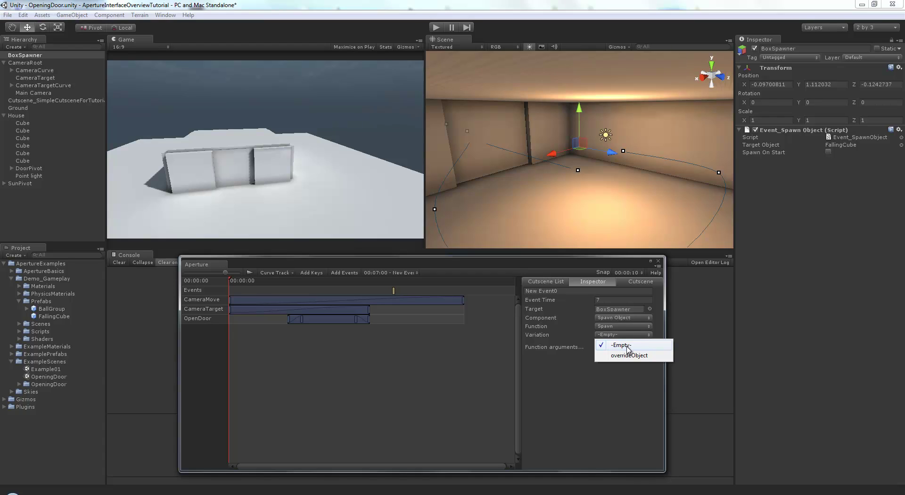
{"action": "left_click", "coordinate": [632, 345]}
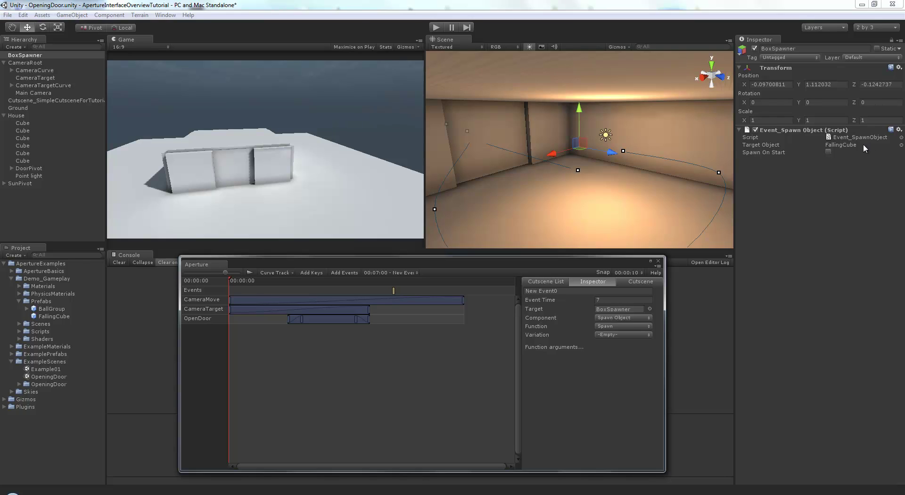
Scrub the cutscene timeline and preview it past the event, then return the playhead to near the start.
{"action": "left_click_drag", "start_coordinate": [517, 265], "coordinate": [522, 269]}
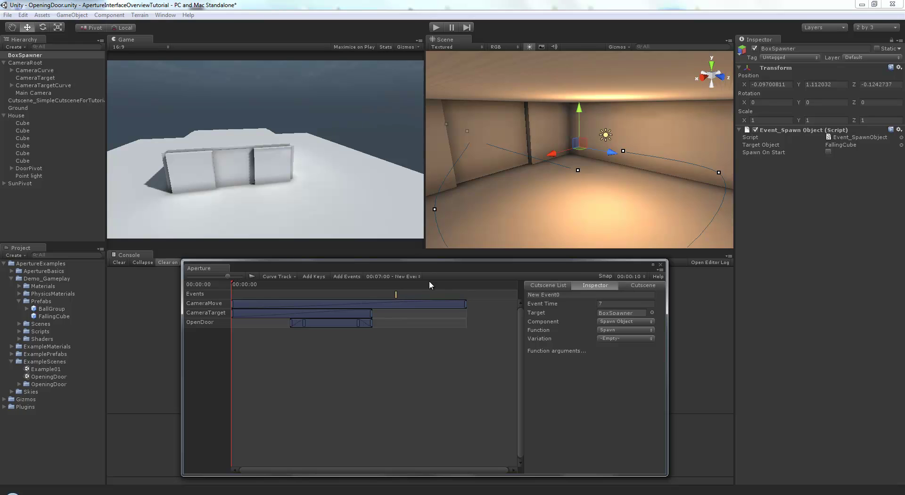
{"action": "left_click_drag", "start_coordinate": [275, 285], "coordinate": [363, 286]}
{"action": "left_click", "coordinate": [288, 285]}
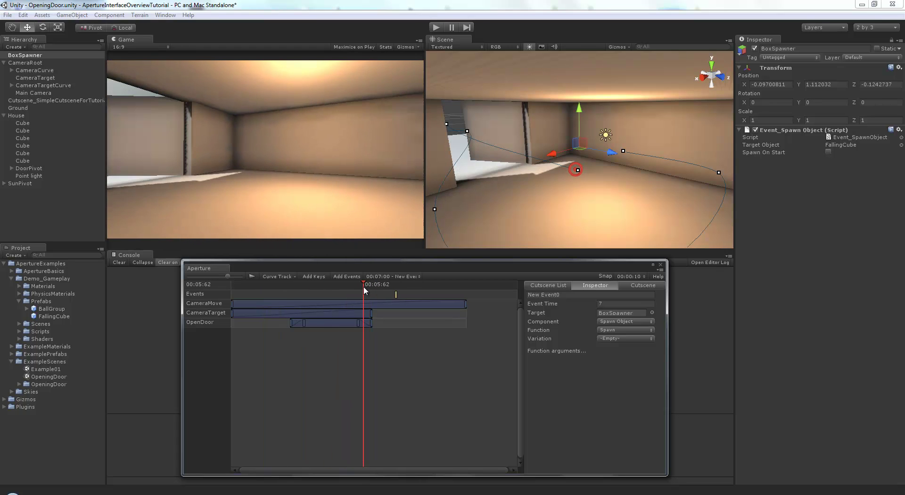
{"action": "left_click", "coordinate": [252, 275]}
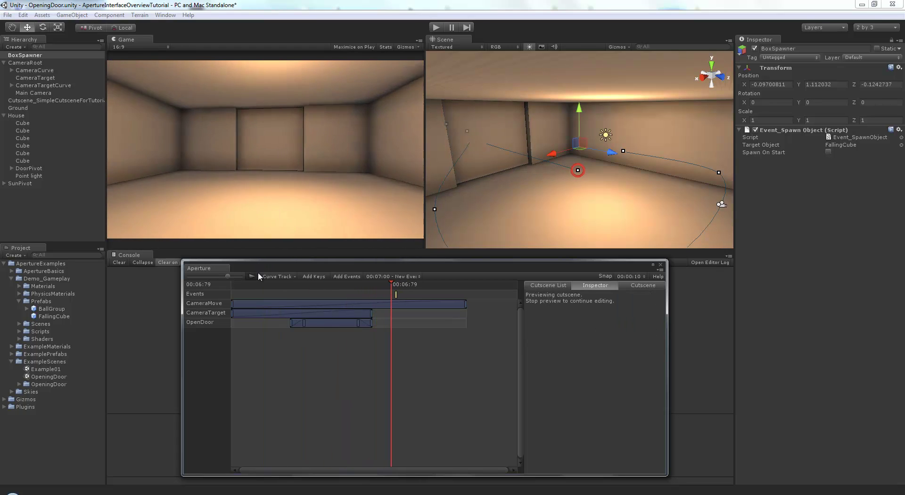
{"action": "left_click", "coordinate": [252, 276]}
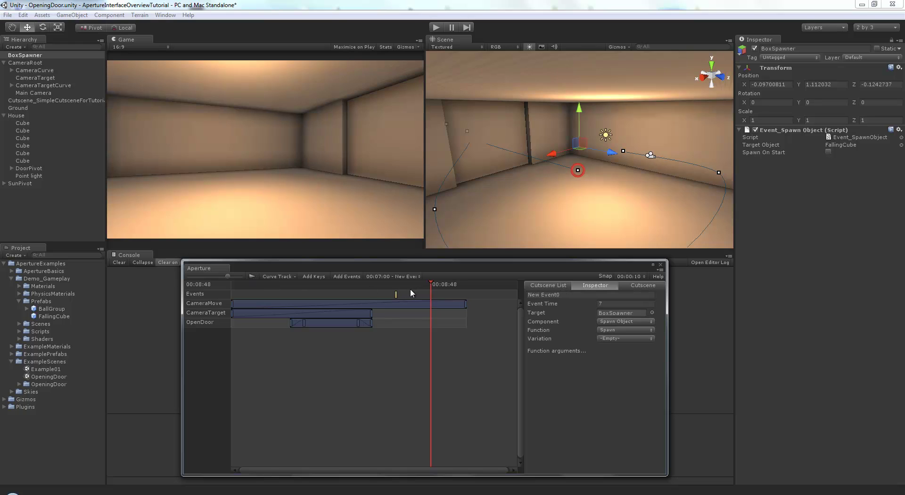
{"action": "left_click_drag", "start_coordinate": [410, 287], "coordinate": [248, 284]}
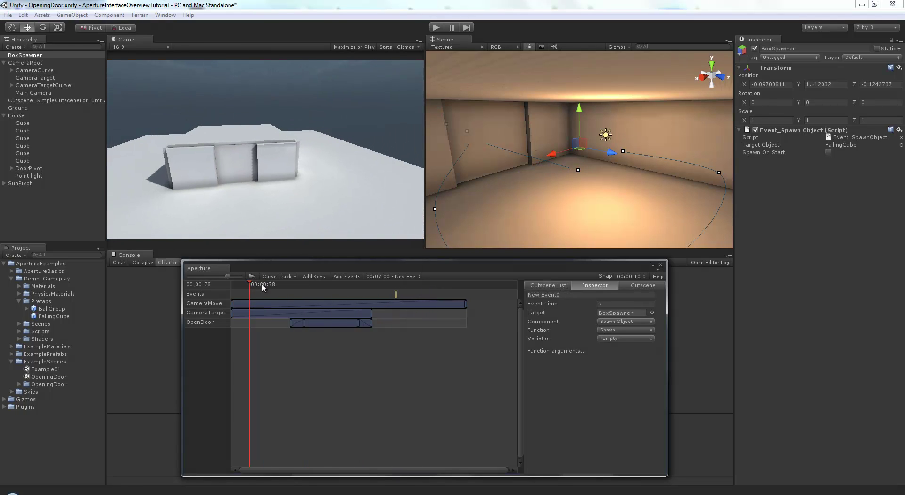
Run the scene in Play mode with BoxSpawner's location in view to watch the spawned cube, and stop playback.
{"action": "left_click_drag", "start_coordinate": [530, 165], "coordinate": [575, 154], "text": "alt"}
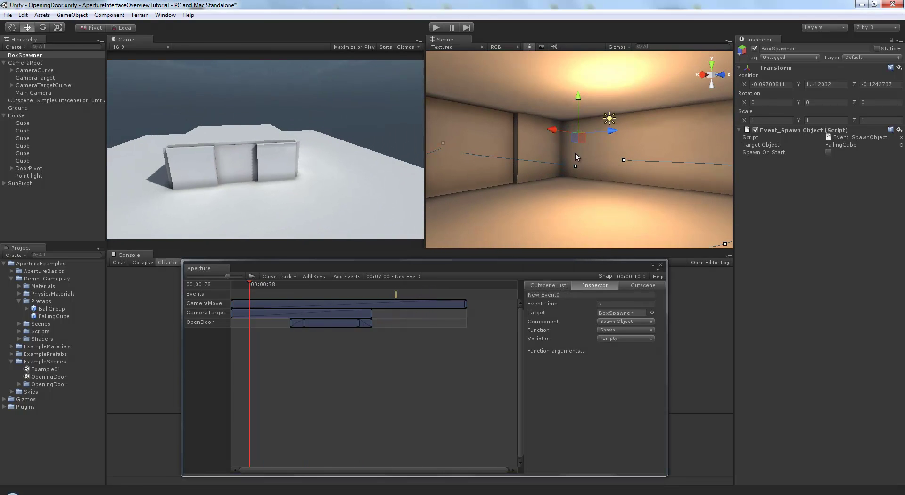
{"action": "left_click", "coordinate": [436, 29]}
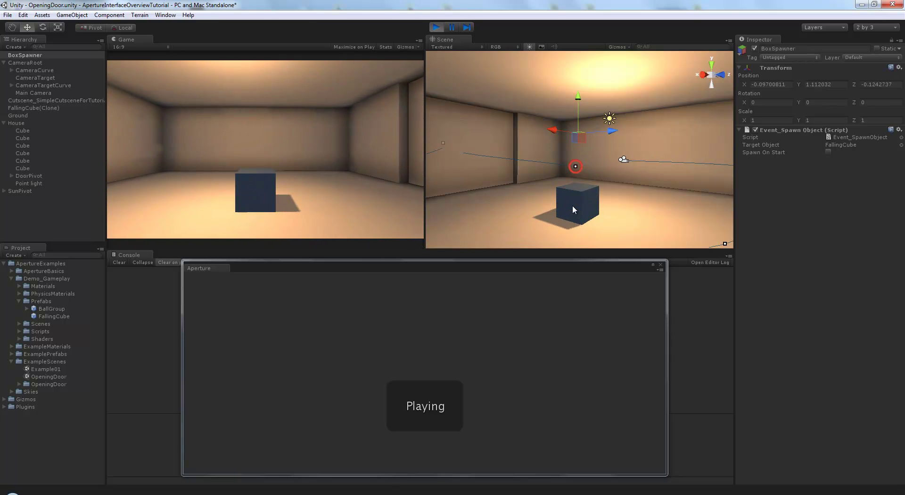
{"action": "left_click", "coordinate": [436, 29]}
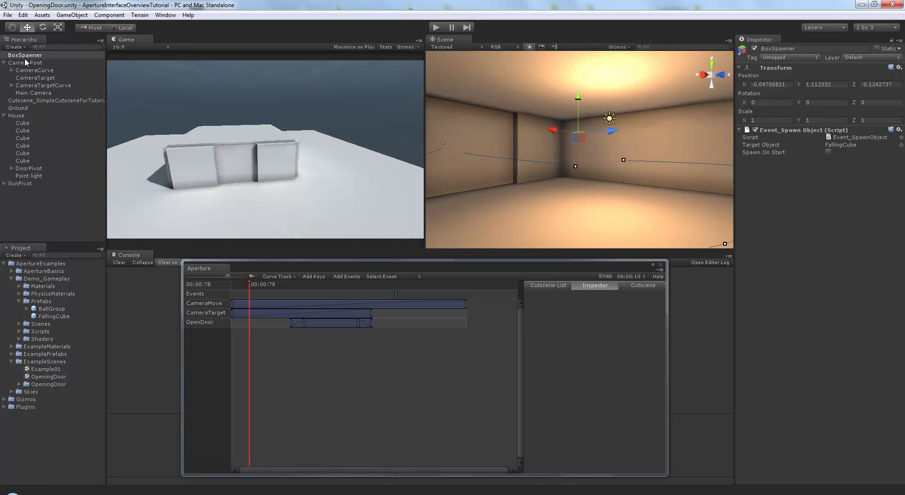
Rotate BoxSpawner to a tilted orientation of about X 12.6, Y 26.0, Z -18.3.
{"action": "left_click_drag", "start_coordinate": [655, 153], "coordinate": [637, 165], "text": "alt"}
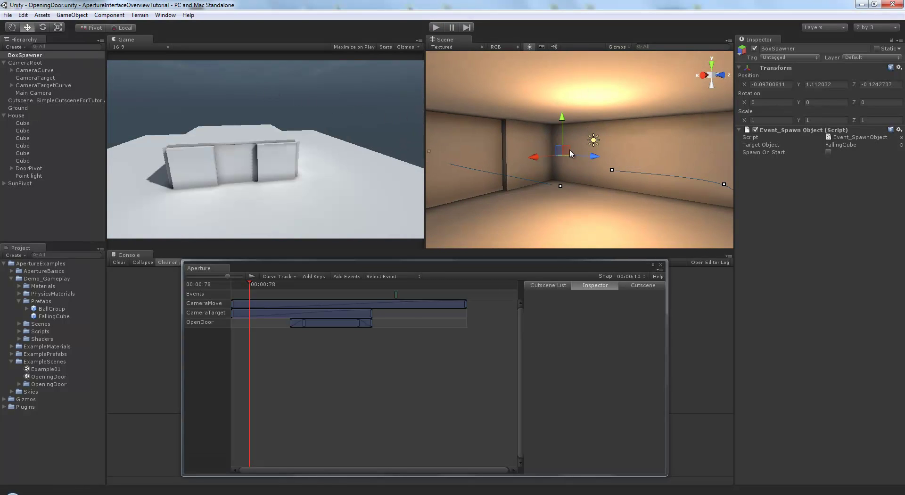
{"action": "key", "text": "e"}
{"action": "left_click_drag", "start_coordinate": [571, 154], "coordinate": [564, 148]}
{"action": "left_click_drag", "start_coordinate": [551, 151], "coordinate": [485, 191]}
{"action": "key", "text": "w"}
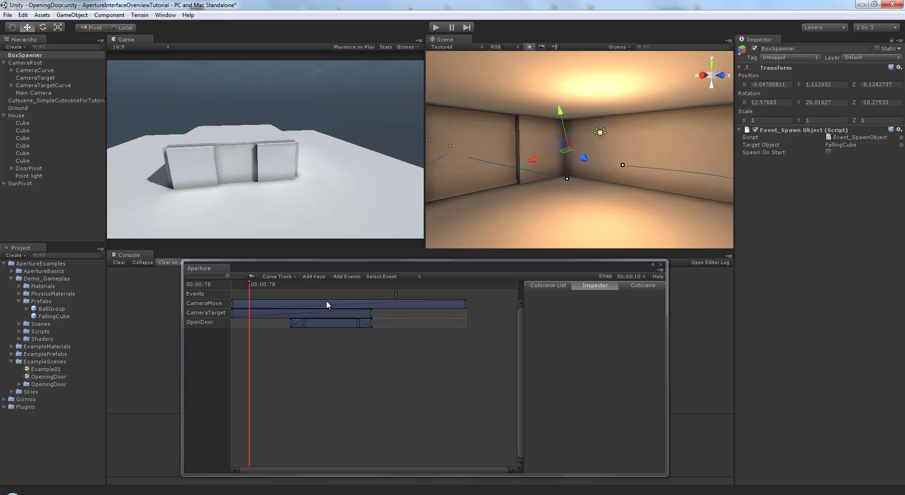
Select the spawn event on the Events track and place the playhead slightly before it, at about 00:06:38.
{"action": "left_click_drag", "start_coordinate": [370, 283], "coordinate": [393, 282]}
{"action": "left_click", "coordinate": [395, 293]}
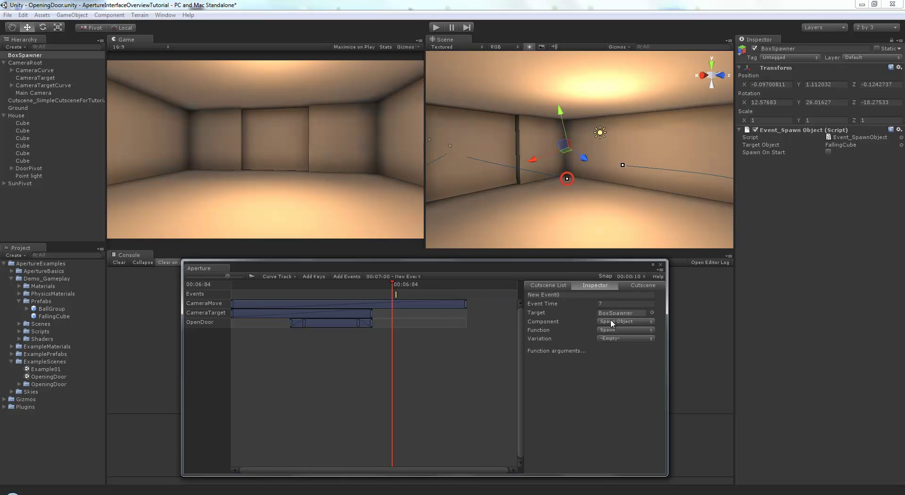
{"action": "left_click_drag", "start_coordinate": [394, 284], "coordinate": [384, 284]}
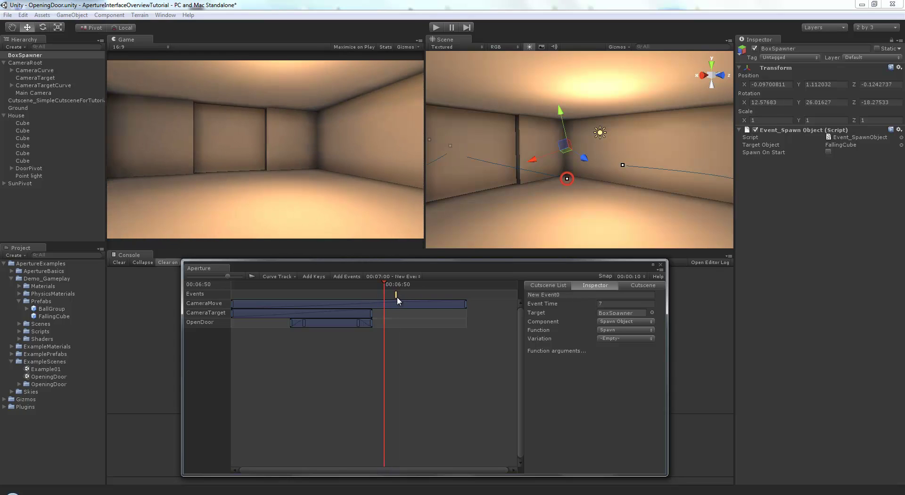
{"action": "mouse_move", "coordinate": [381, 284]}
{"action": "left_mouse_down"}
{"action": "mouse_move", "coordinate": [397, 284]}
{"action": "mouse_move", "coordinate": [381, 284]}
{"action": "left_mouse_up"}
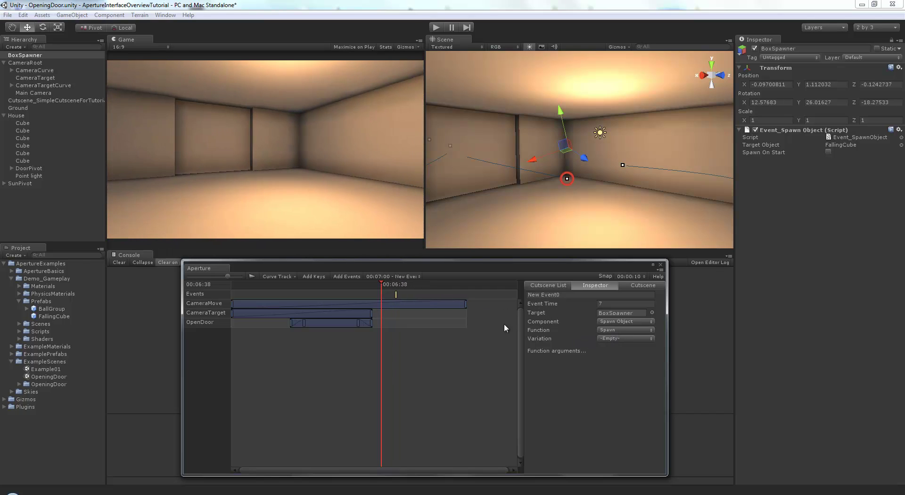
Change the event's Spawn function variation to overrideObject.
{"action": "left_click", "coordinate": [610, 331]}
{"action": "left_click", "coordinate": [618, 340]}
{"action": "left_click", "coordinate": [618, 340]}
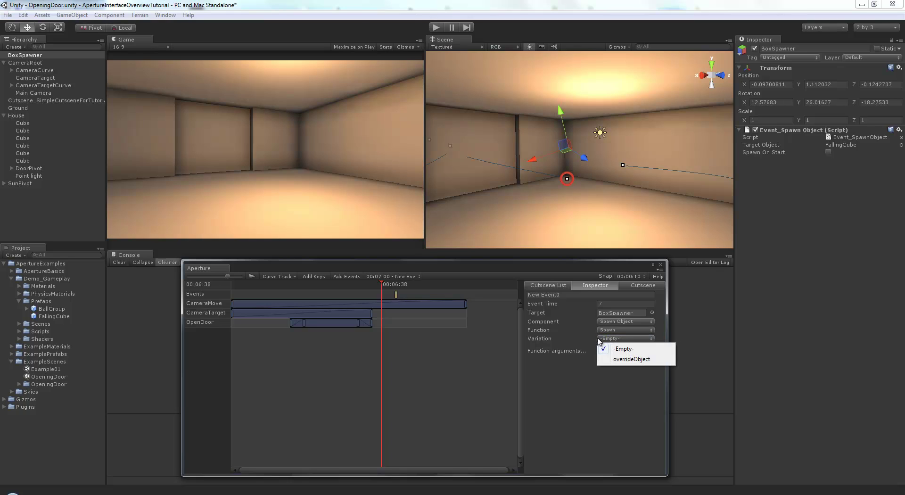
{"action": "left_click", "coordinate": [595, 341]}
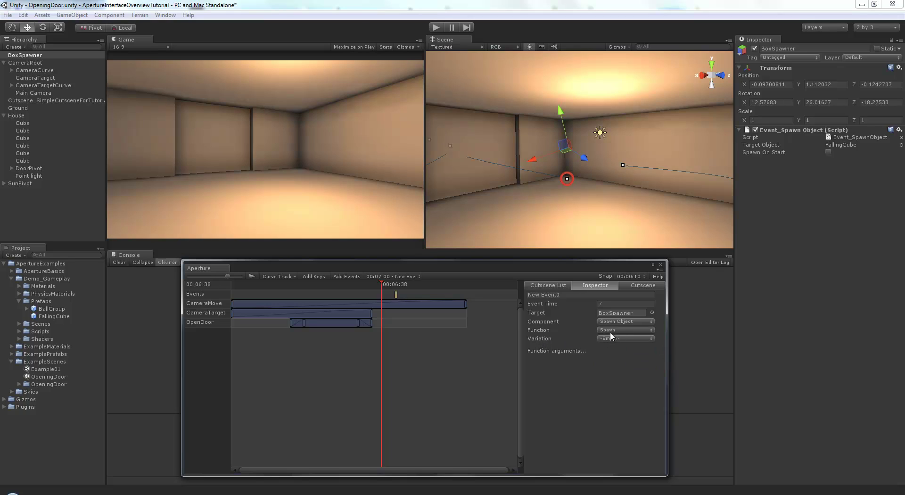
{"action": "left_click", "coordinate": [615, 337]}
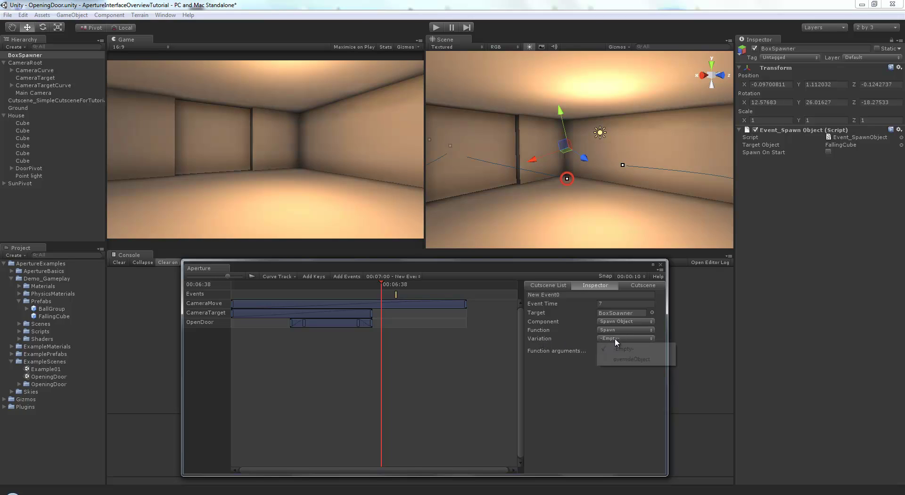
{"action": "left_click", "coordinate": [639, 360]}
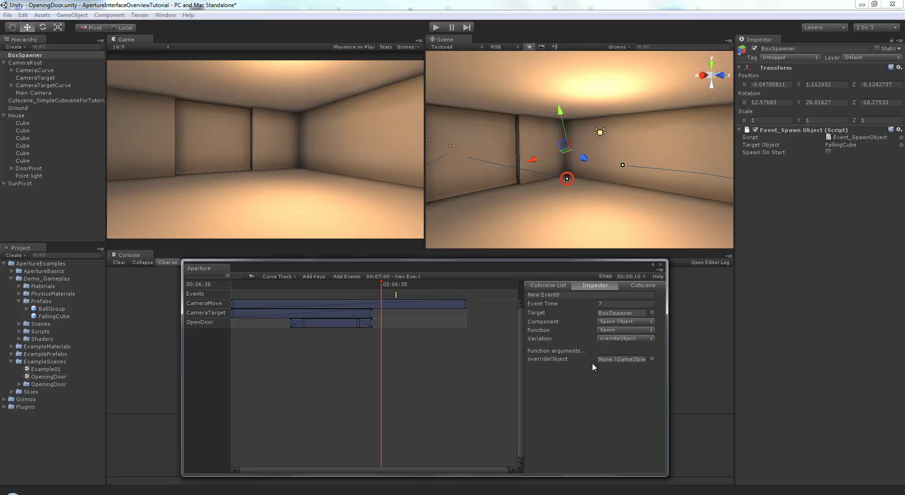
Assign the Sphere prefab from the ExamplePrefabs folder as the spawn event's overrideObject argument.
{"action": "left_click", "coordinate": [53, 315]}
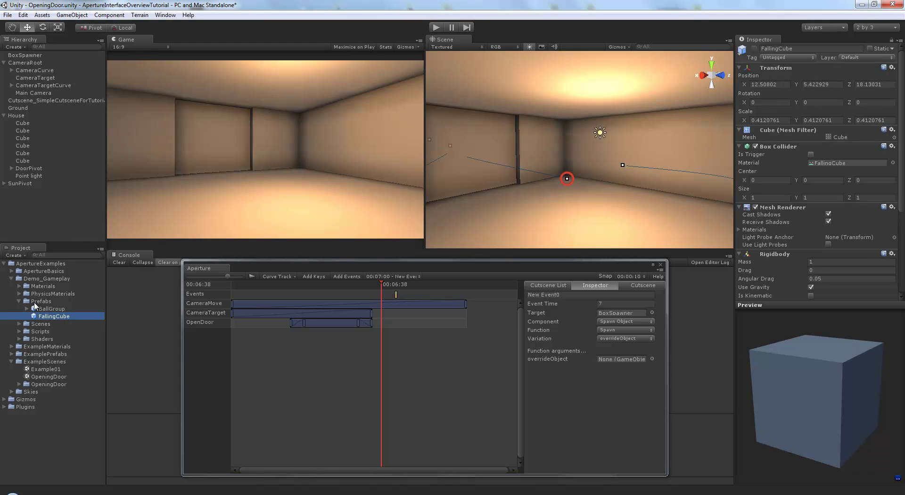
{"action": "left_click", "coordinate": [12, 355]}
{"action": "left_click", "coordinate": [32, 362]}
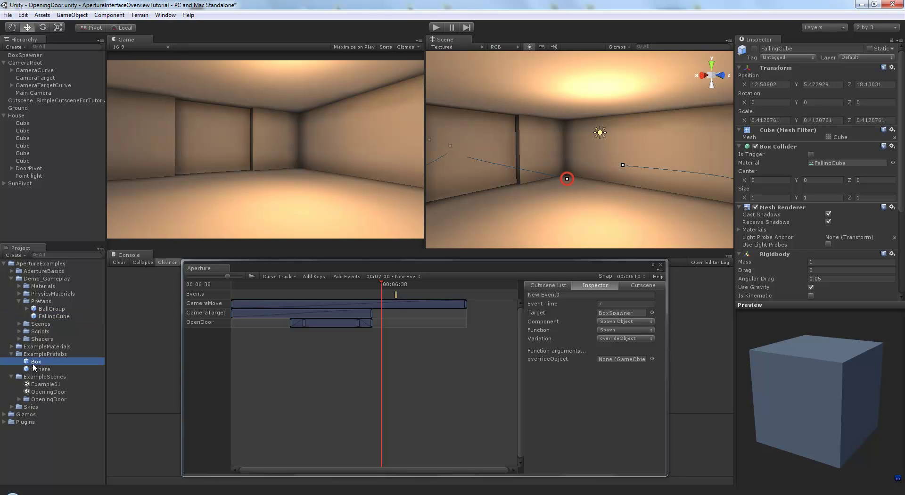
{"action": "left_click", "coordinate": [36, 369]}
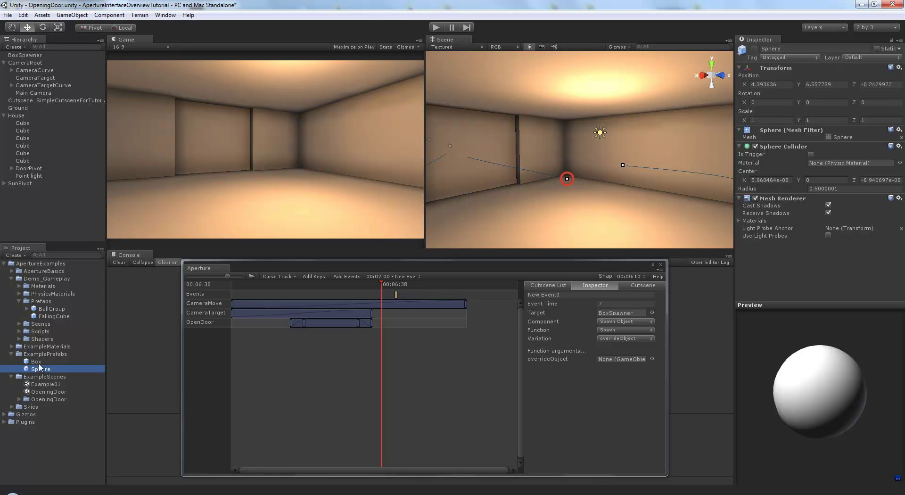
{"action": "left_click_drag", "start_coordinate": [41, 371], "coordinate": [613, 361]}
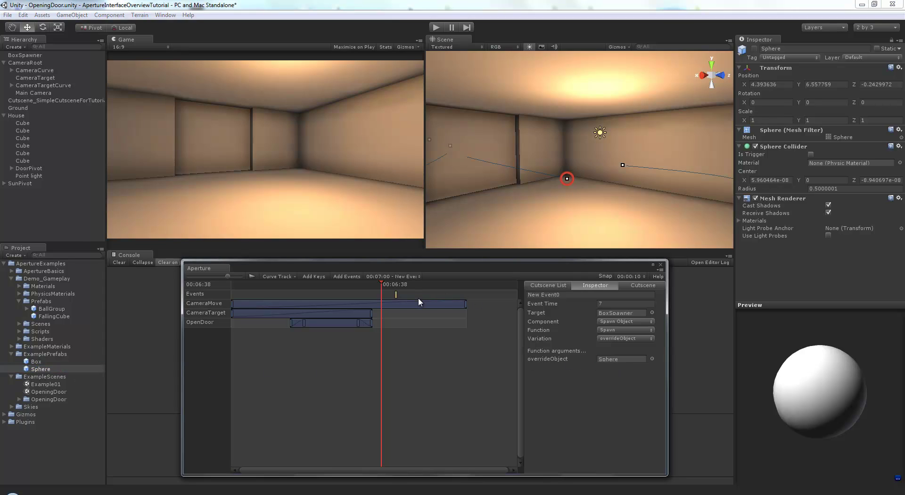
Scrub the cutscene just before the spawn event, around 00:06:86, and return the playhead to about 00:00:06.
{"action": "left_click", "coordinate": [391, 285]}
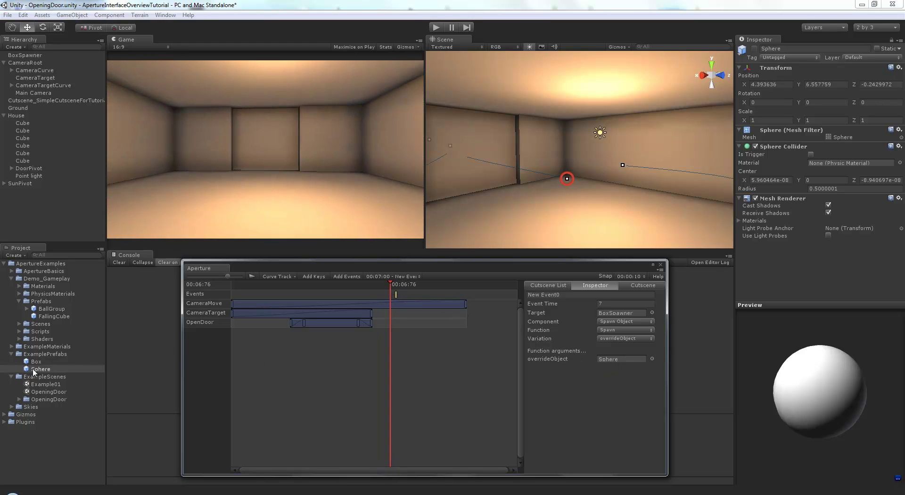
{"action": "left_click", "coordinate": [398, 285]}
{"action": "mouse_move", "coordinate": [398, 284]}
{"action": "left_mouse_down"}
{"action": "mouse_move", "coordinate": [369, 283]}
{"action": "mouse_move", "coordinate": [402, 284]}
{"action": "mouse_move", "coordinate": [392, 284]}
{"action": "left_mouse_up"}
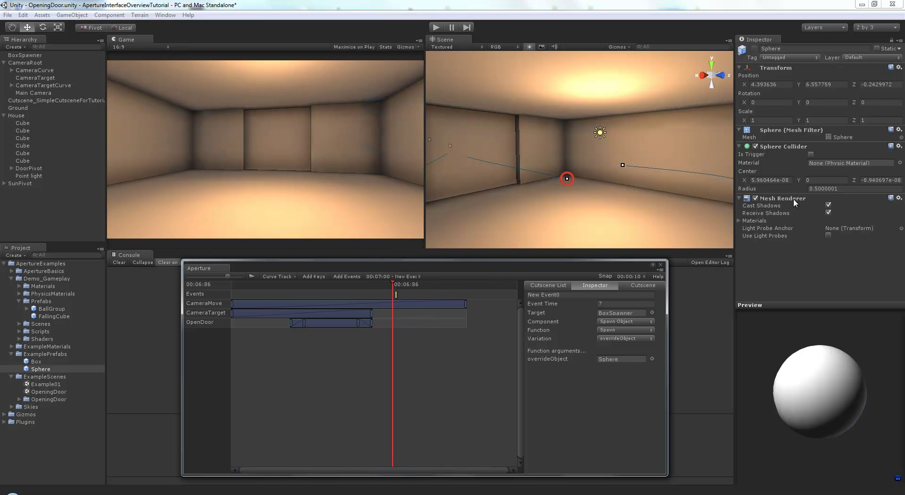
{"action": "left_click_drag", "start_coordinate": [405, 286], "coordinate": [232, 284]}
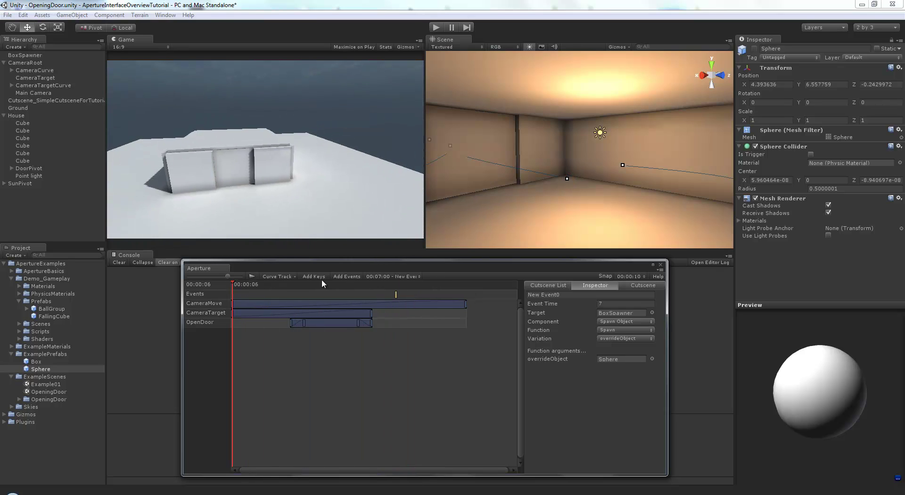
Run the scene in Play mode, select the spawned sphere and shift it slightly in the Scene view, and stop playback.
{"action": "left_click", "coordinate": [438, 27]}
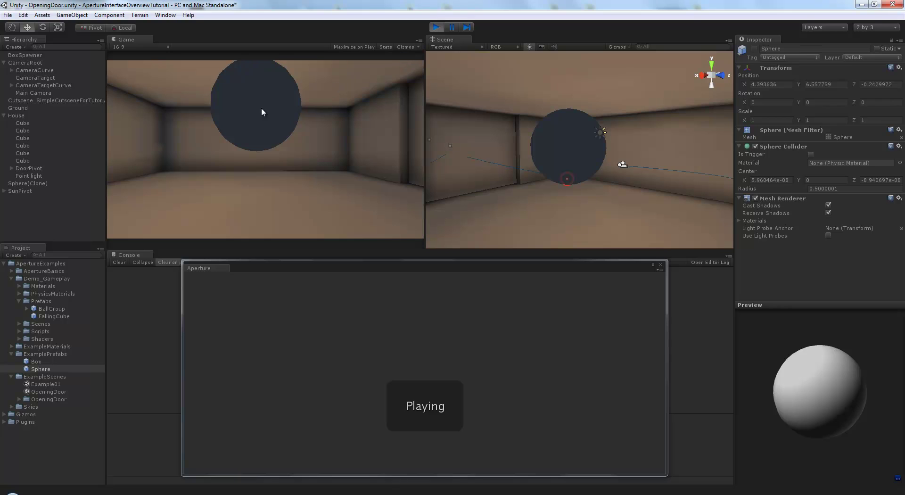
{"action": "left_click", "coordinate": [559, 142]}
{"action": "mouse_move", "coordinate": [567, 151]}
{"action": "left_mouse_down"}
{"action": "mouse_move", "coordinate": [542, 160]}
{"action": "mouse_move", "coordinate": [574, 157]}
{"action": "left_mouse_up"}
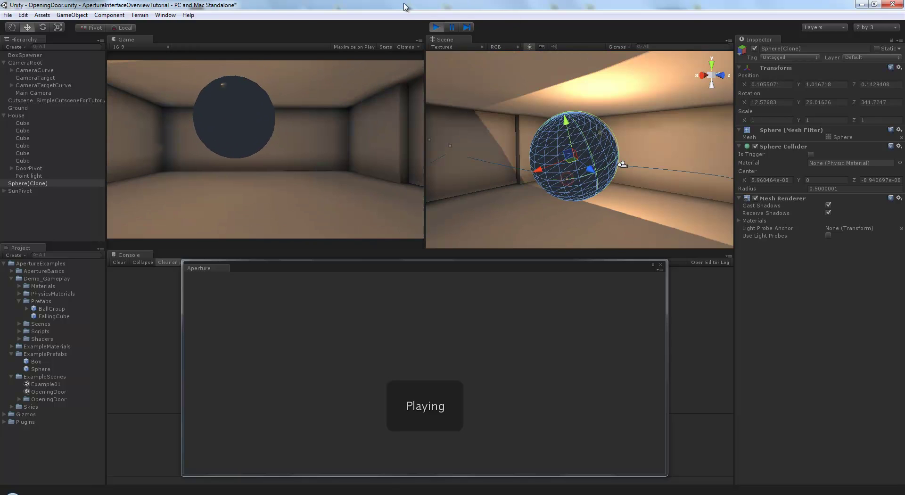
{"action": "left_click", "coordinate": [436, 27]}
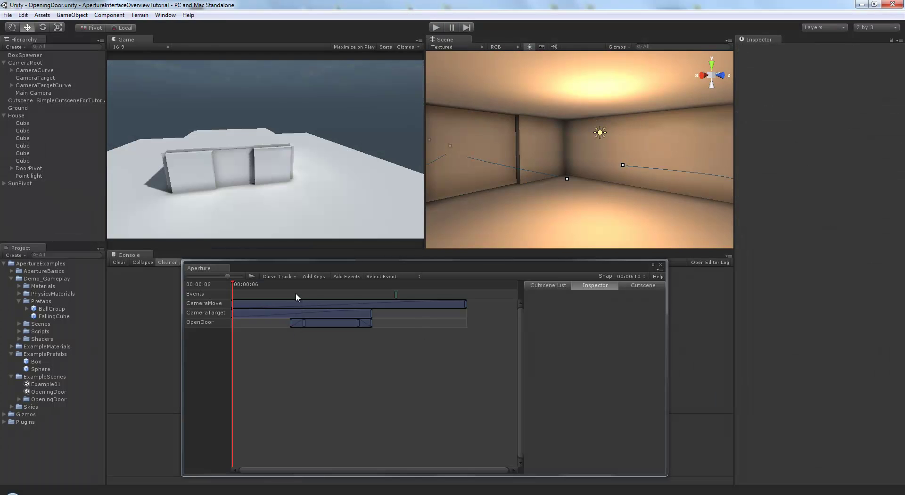
Scrub the cutscene through 00:02:02 to about 00:04:96 to preview the camera move and the opening door.
{"action": "mouse_move", "coordinate": [304, 283]}
{"action": "left_mouse_down"}
{"action": "mouse_move", "coordinate": [397, 282]}
{"action": "mouse_move", "coordinate": [236, 285]}
{"action": "mouse_move", "coordinate": [464, 286]}
{"action": "mouse_move", "coordinate": [432, 265]}
{"action": "mouse_move", "coordinate": [474, 282]}
{"action": "mouse_move", "coordinate": [288, 283]}
{"action": "left_mouse_up"}
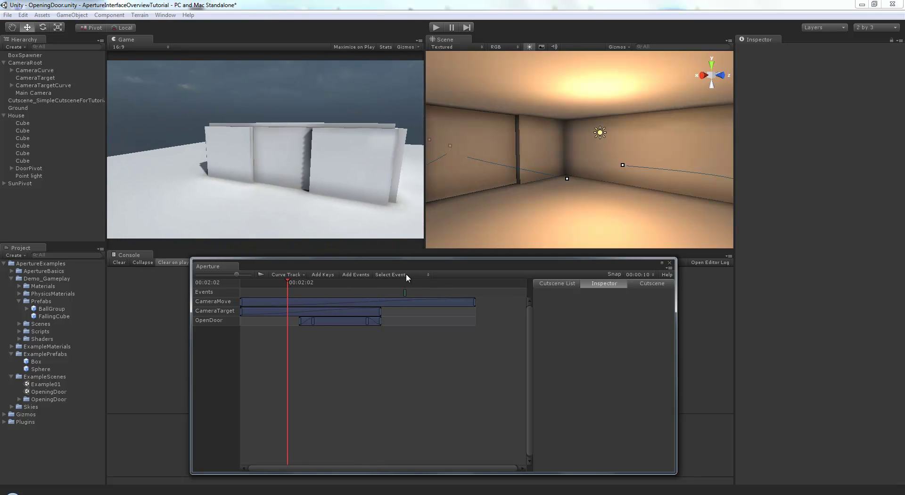
{"action": "left_click_drag", "start_coordinate": [418, 265], "coordinate": [422, 264]}
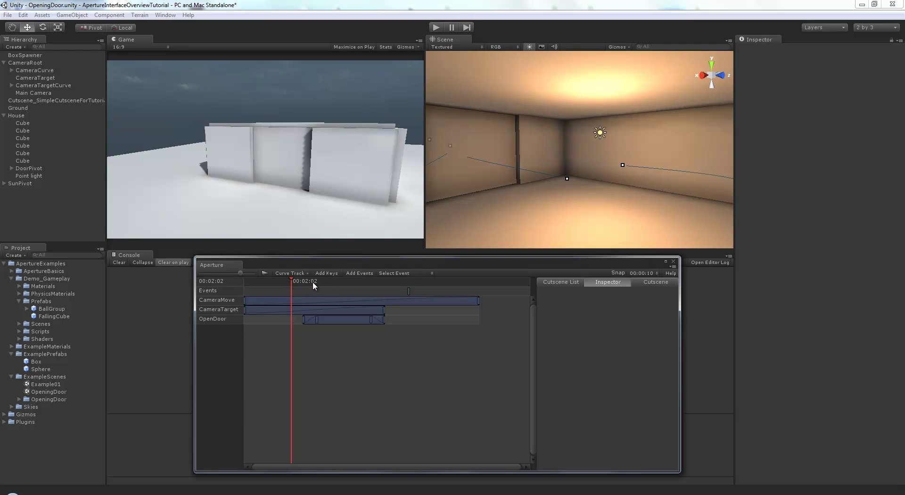
{"action": "left_click_drag", "start_coordinate": [310, 281], "coordinate": [361, 279]}
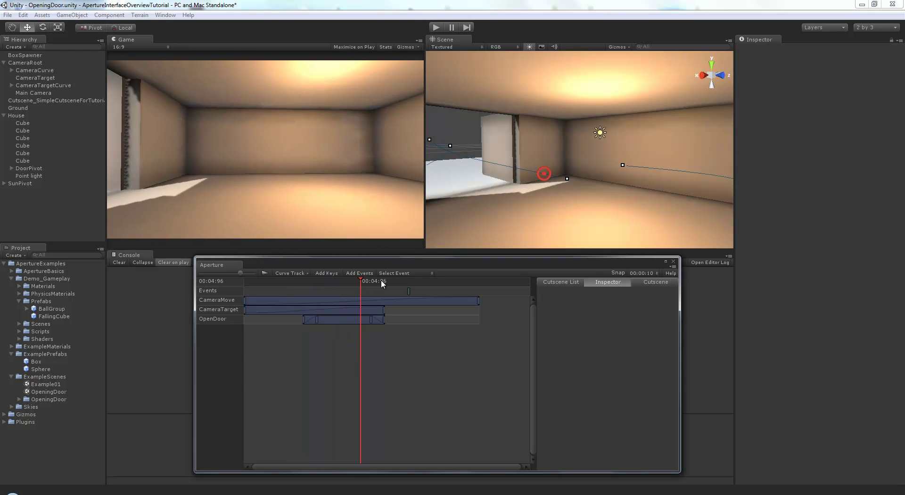